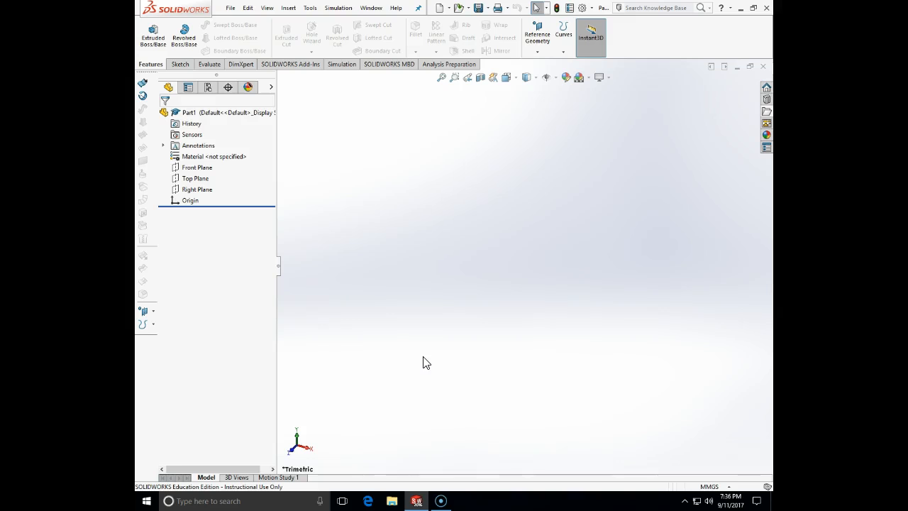
Step: Create a new part document
{"action": "left_click", "coordinate": [230, 11]}
{"action": "left_click", "coordinate": [239, 23]}
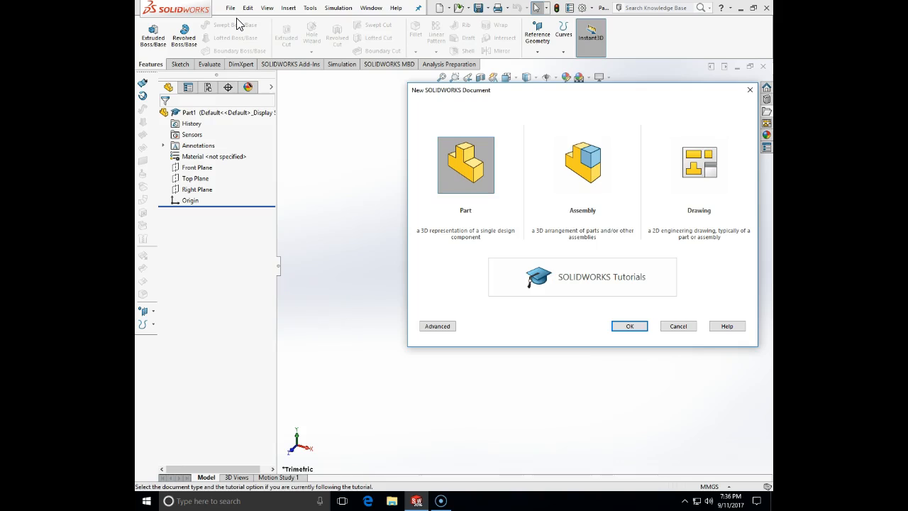
{"action": "left_click", "coordinate": [466, 164]}
{"action": "double_click", "coordinate": [466, 165]}
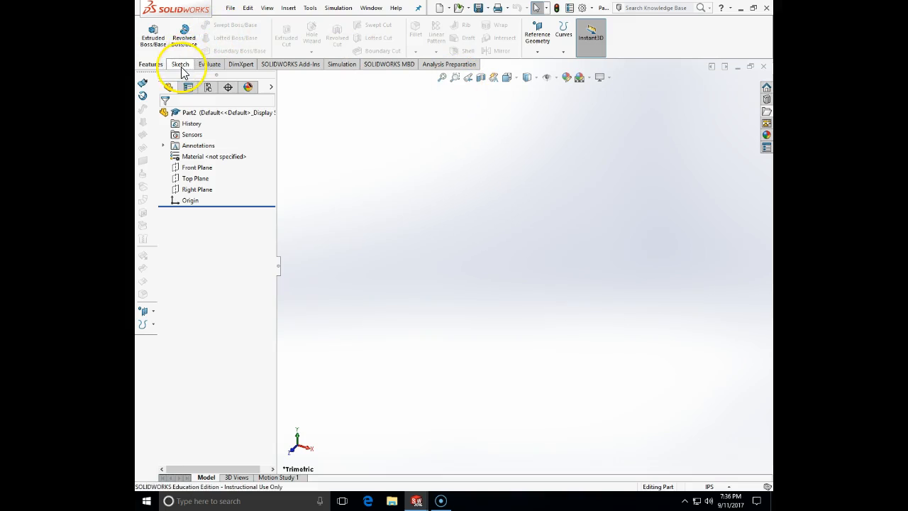
Step: Start a new sketch on the Front Plane
{"action": "left_click", "coordinate": [180, 64]}
{"action": "left_click", "coordinate": [147, 30]}
{"action": "left_click", "coordinate": [433, 157]}
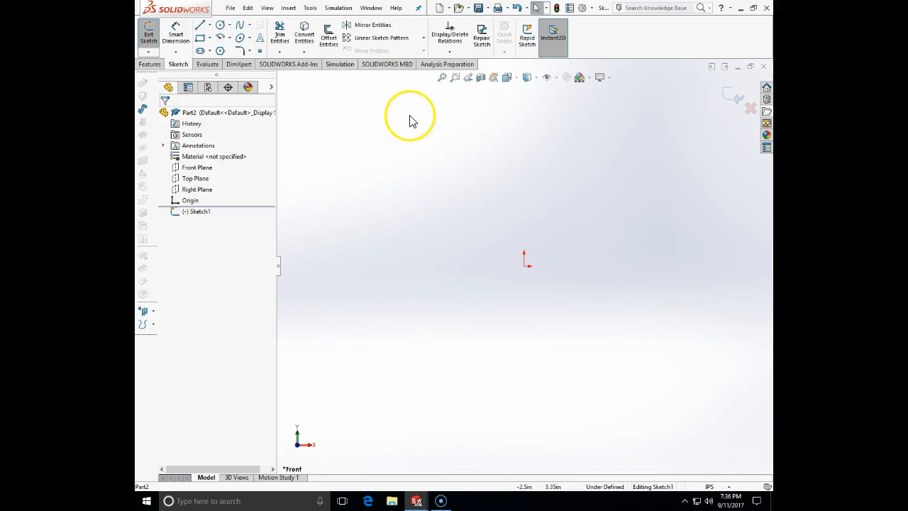
Step: Sketch a horizontal line about 5.47 in long from the origin towards positive X and convert it to construction geometry
{"action": "left_click", "coordinate": [207, 27]}
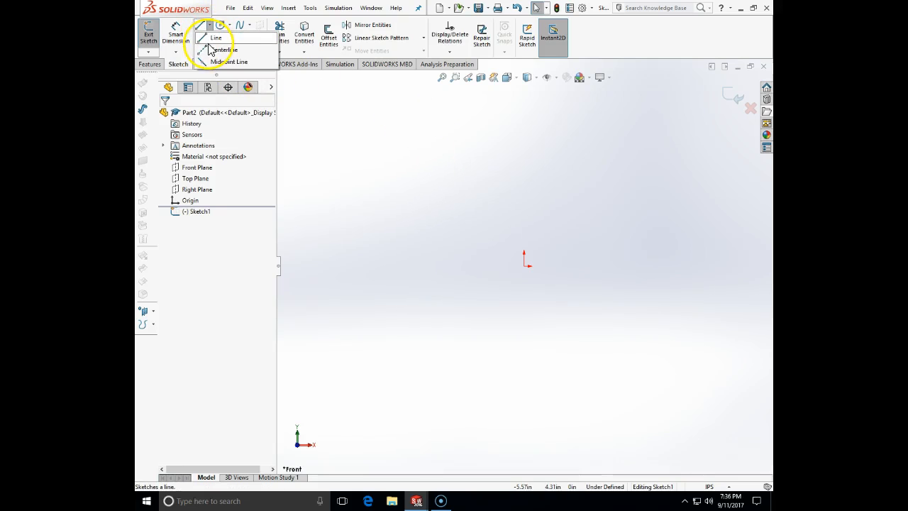
{"action": "left_click", "coordinate": [209, 42]}
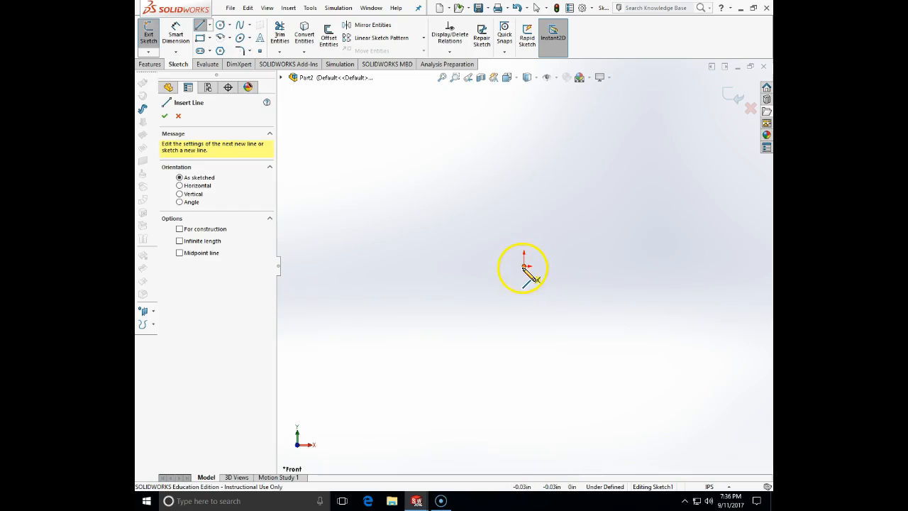
{"action": "left_click", "coordinate": [525, 265]}
{"action": "left_click", "coordinate": [766, 267]}
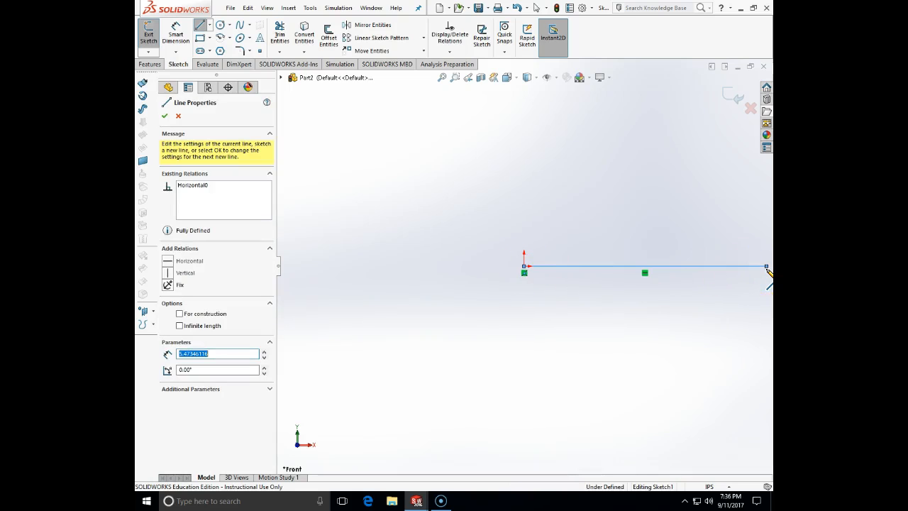
{"action": "key", "text": "Escape"}
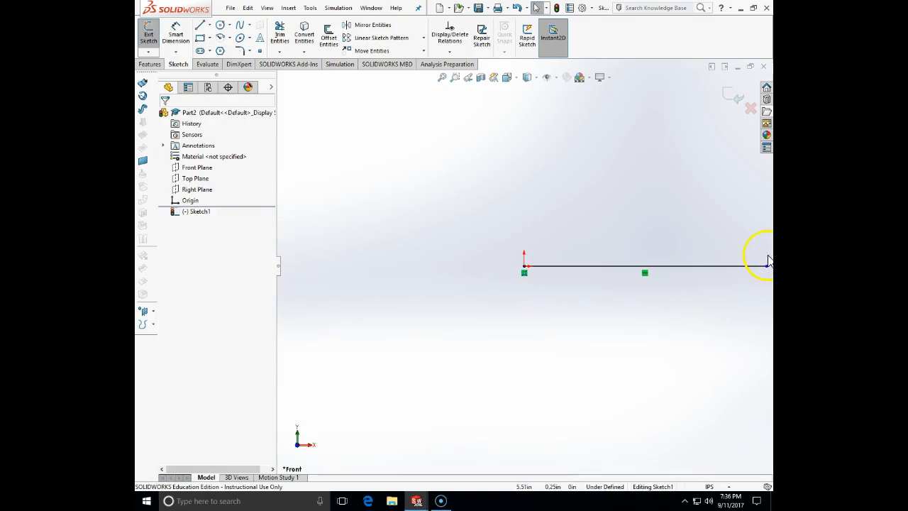
{"action": "left_click", "coordinate": [726, 266]}
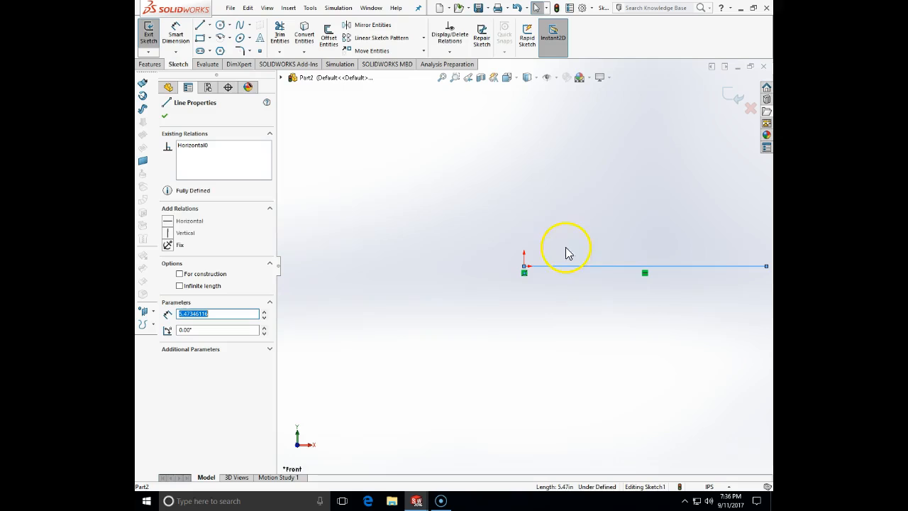
{"action": "left_click", "coordinate": [179, 274]}
{"action": "left_click", "coordinate": [425, 266]}
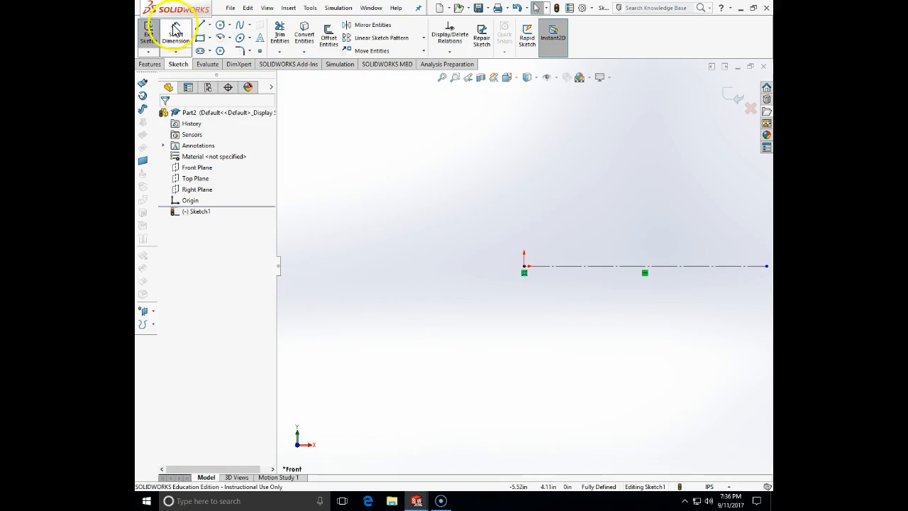
Step: Sketch a construction line about 2.46 in long from the origin, rising at about 48° above the horizontal line
{"action": "left_click", "coordinate": [200, 24]}
{"action": "left_click", "coordinate": [179, 228]}
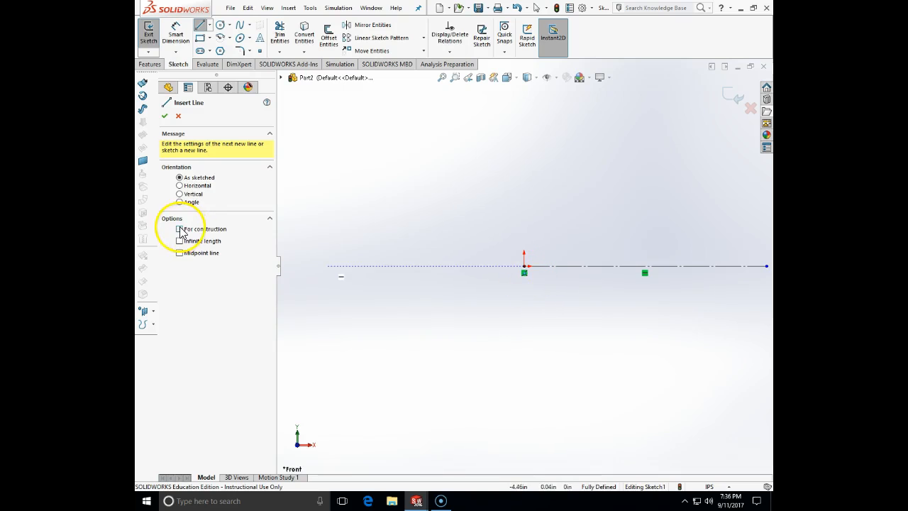
{"action": "left_click", "coordinate": [526, 267]}
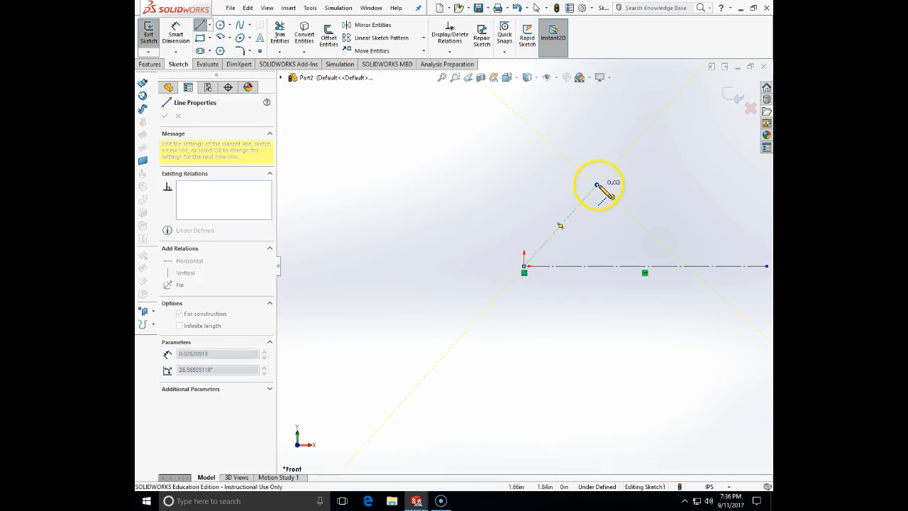
{"action": "key", "text": "Escape"}
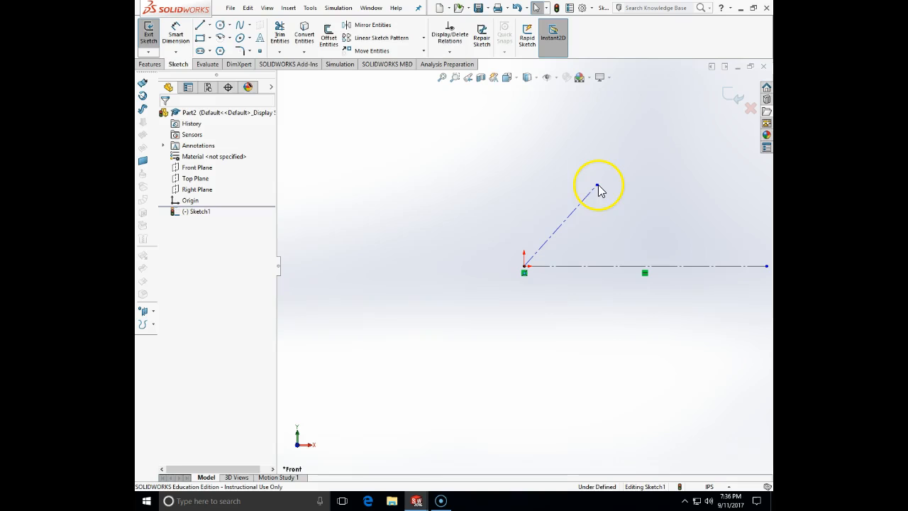
Step: Dimension the slanted construction line's length to 200 mm
{"action": "left_click", "coordinate": [179, 48]}
{"action": "left_click", "coordinate": [569, 217]}
{"action": "left_click", "coordinate": [536, 210]}
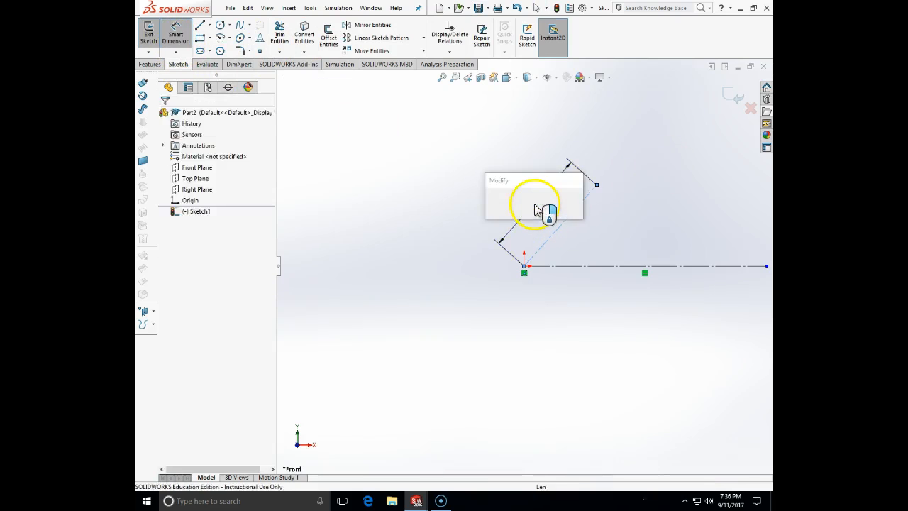
{"action": "type", "text": "200mm"}
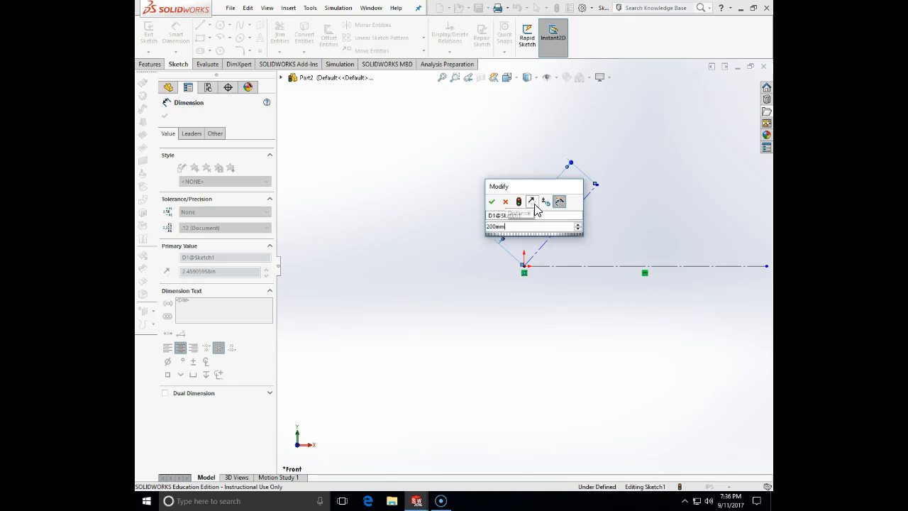
{"action": "key", "text": "Return"}
{"action": "left_click", "coordinate": [460, 199]}
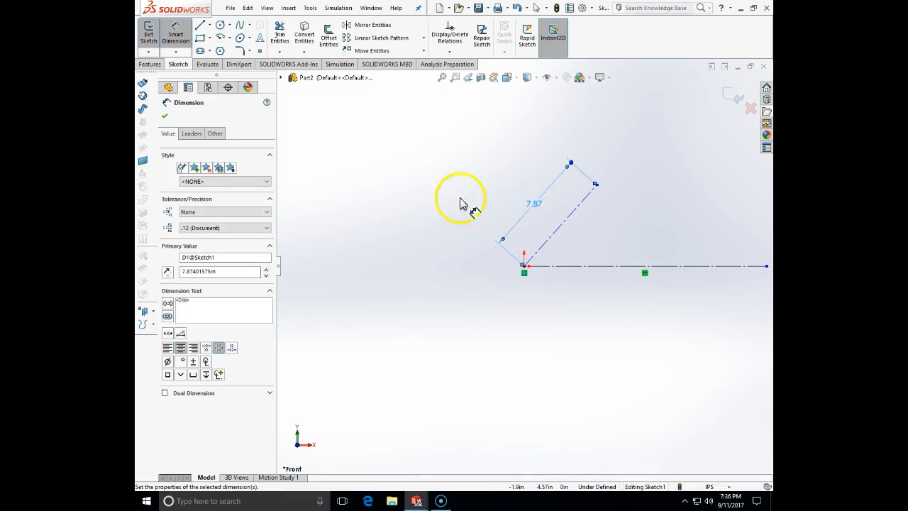
{"action": "left_click", "coordinate": [166, 117]}
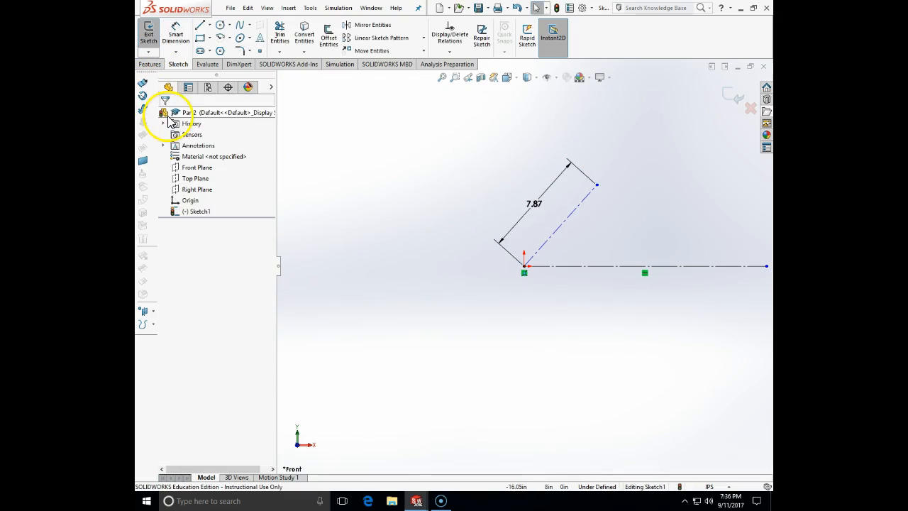
Step: Dimension the angle between the slanted and horizontal construction lines to 60° and exit the sketch
{"action": "left_click", "coordinate": [571, 267]}
{"action": "left_click", "coordinate": [559, 236]}
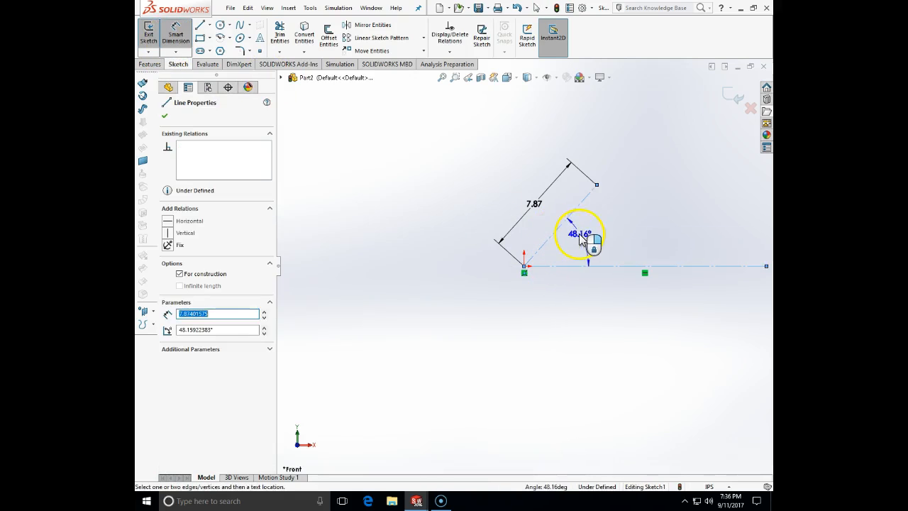
{"action": "left_click", "coordinate": [581, 233]}
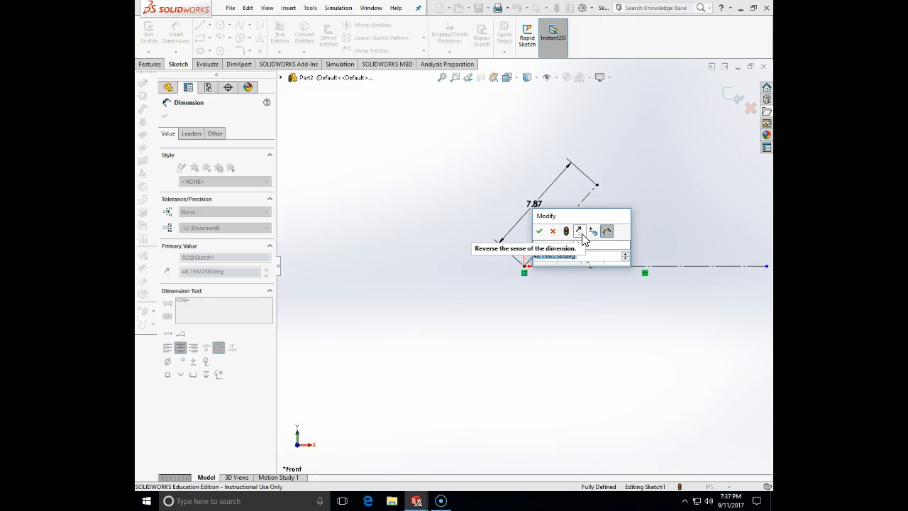
{"action": "type", "text": "60"}
{"action": "key", "text": "Return"}
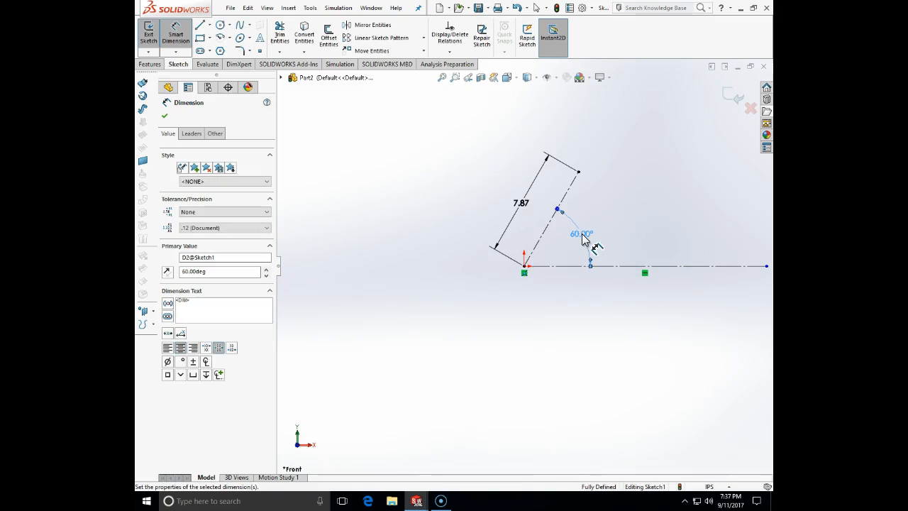
{"action": "left_click", "coordinate": [738, 79]}
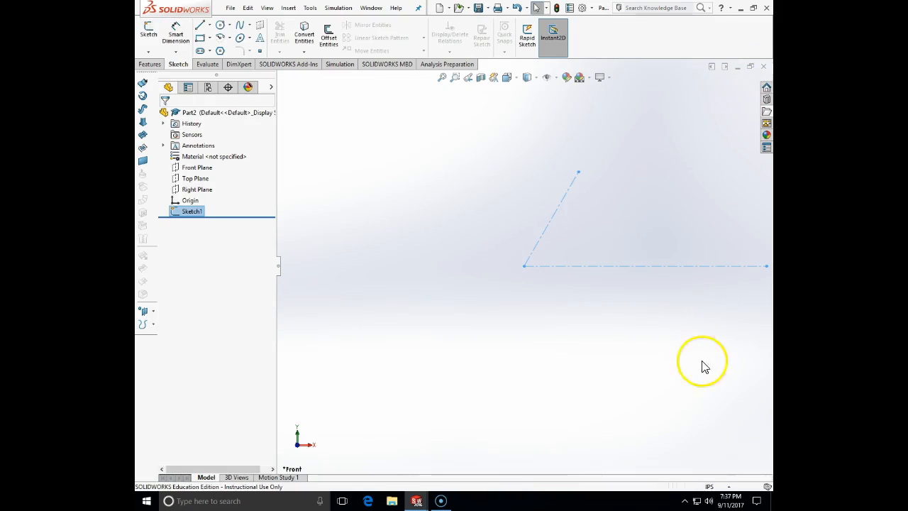
Step: Switch the document units to MMGS and reopen Sketch1 for editing
{"action": "left_click", "coordinate": [712, 486]}
{"action": "left_click", "coordinate": [702, 444]}
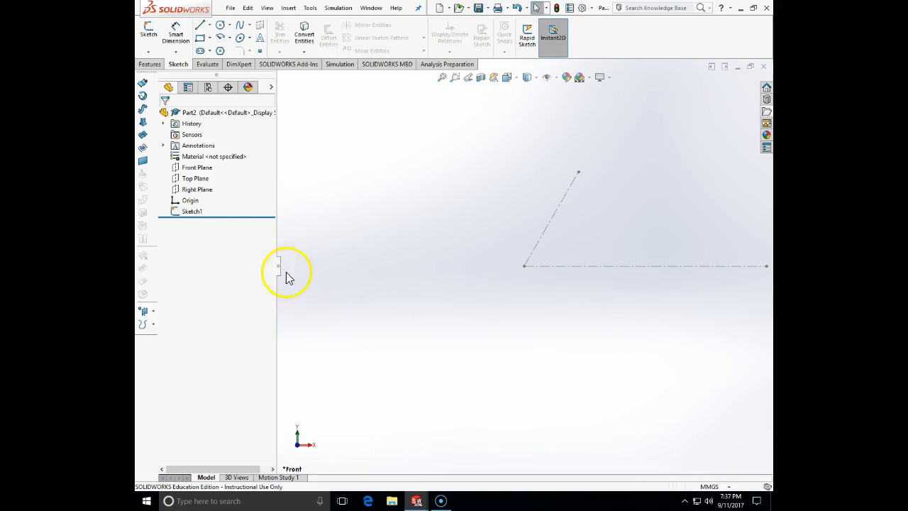
{"action": "right_click", "coordinate": [196, 211]}
{"action": "left_click", "coordinate": [203, 192]}
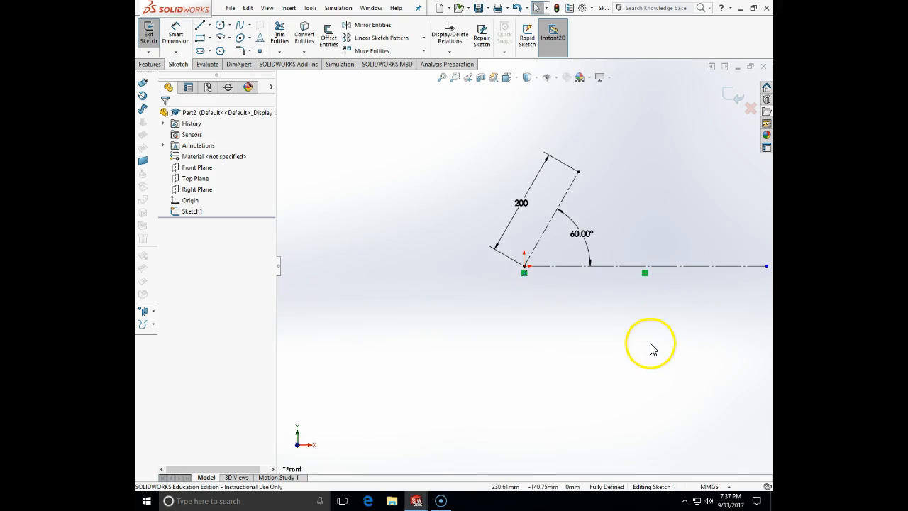
Step: Sketch a second construction line about 425 mm long from the 200 mm line's upper end, rising at about 50°
{"action": "left_click", "coordinate": [209, 27]}
{"action": "left_click", "coordinate": [221, 50]}
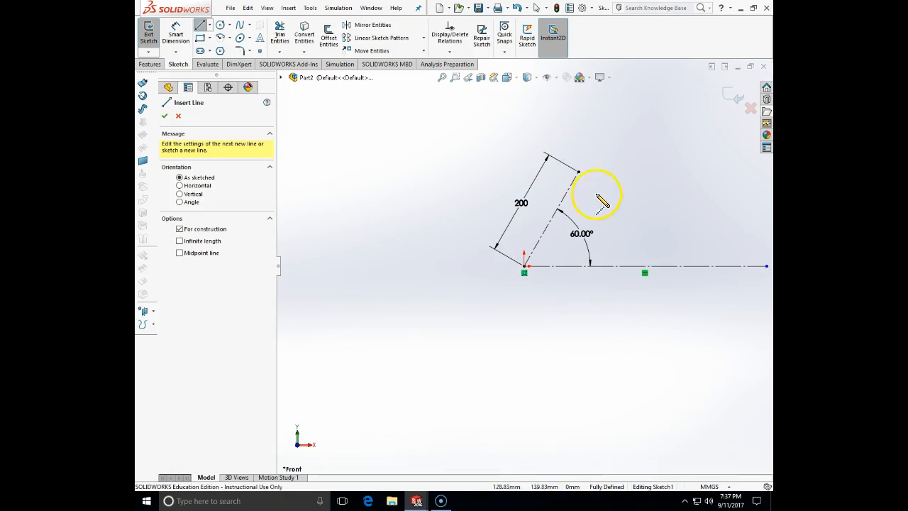
{"action": "left_click", "coordinate": [578, 173]}
{"action": "scroll", "coordinate": [653, 213], "scroll_direction": "up", "scroll_amount": 3}
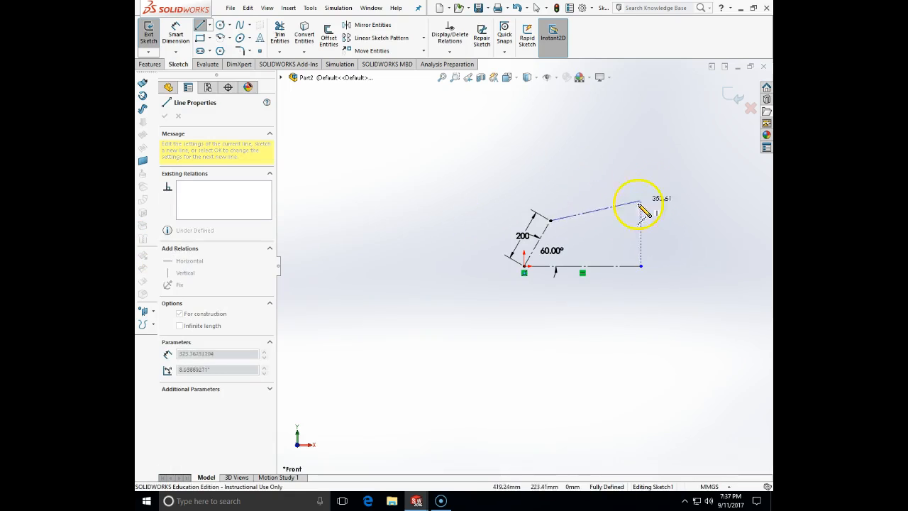
{"action": "left_click", "coordinate": [622, 137]}
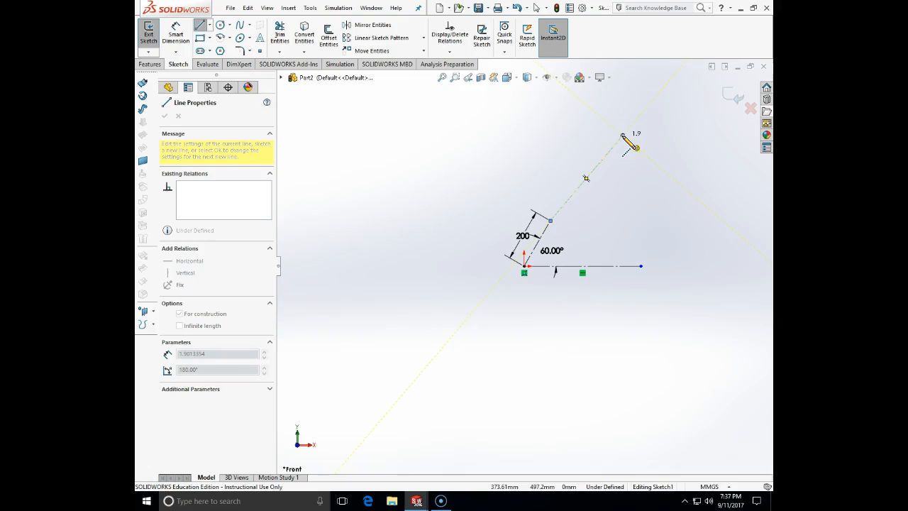
{"action": "key", "text": "Escape"}
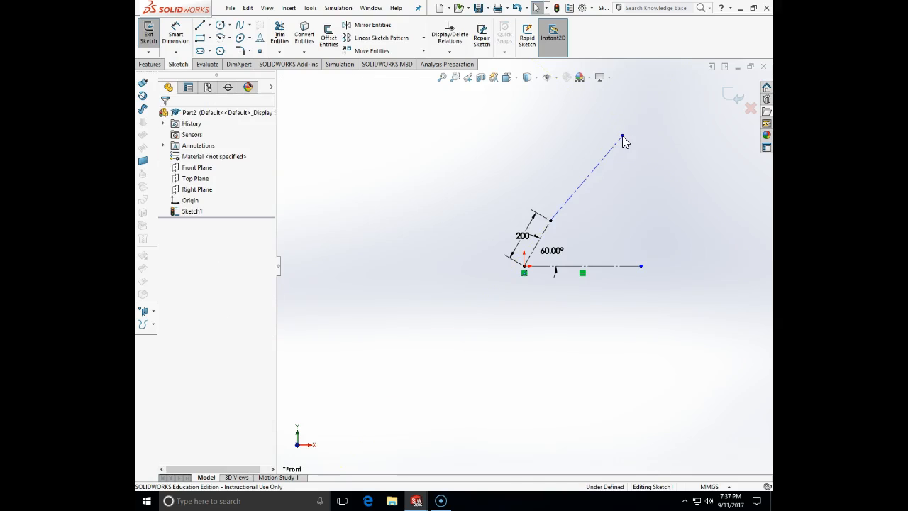
Step: Dimension the angle between the upper construction line and the horizontal construction line to 15°
{"action": "left_click", "coordinate": [175, 33]}
{"action": "left_click", "coordinate": [592, 183]}
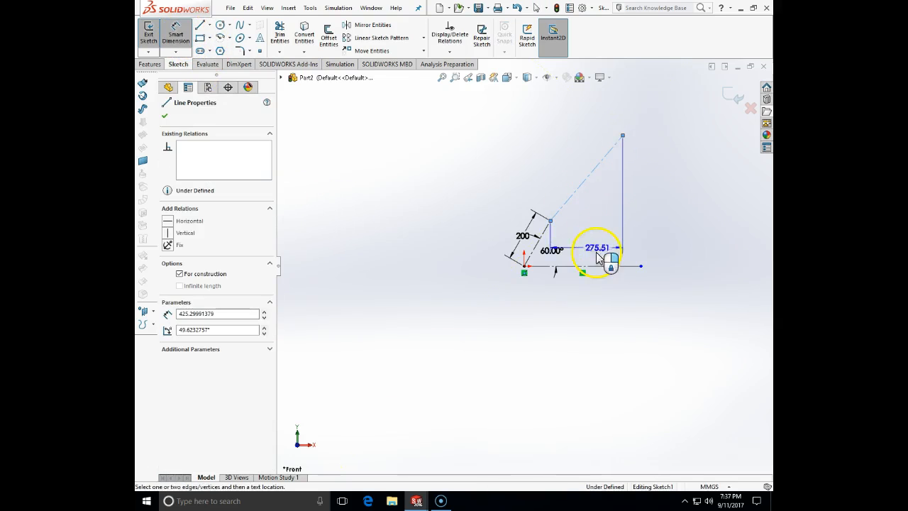
{"action": "left_click", "coordinate": [587, 266]}
{"action": "left_click", "coordinate": [621, 253]}
{"action": "type", "text": "15"}
{"action": "key", "text": "Return"}
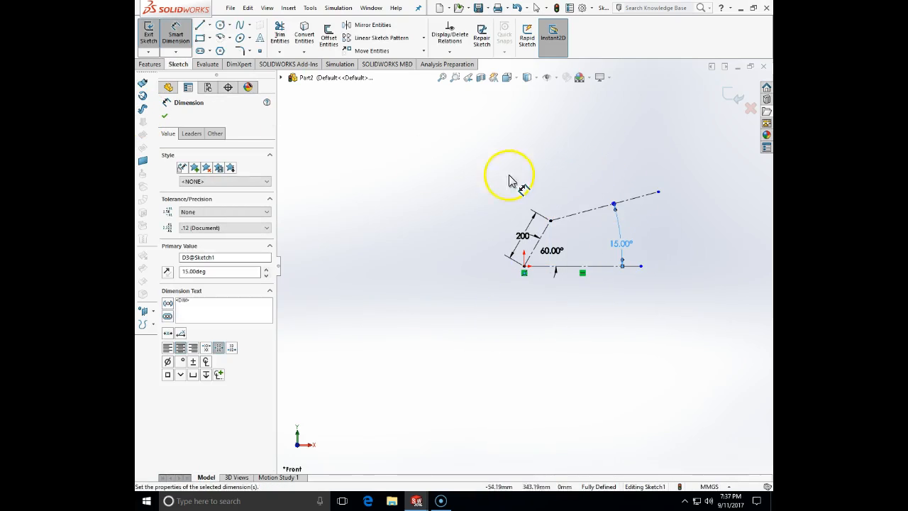
Step: Dimension the upper construction line's aligned length to 400 mm
{"action": "left_click", "coordinate": [593, 209]}
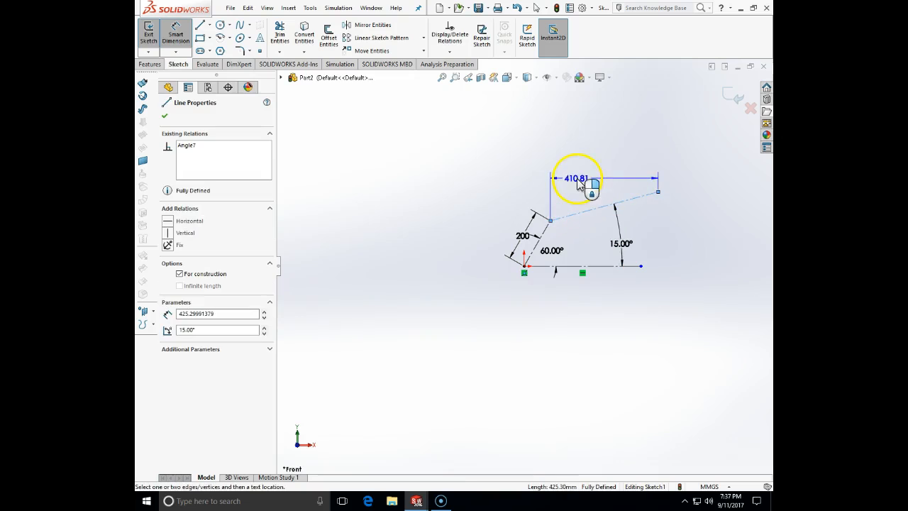
{"action": "left_click", "coordinate": [536, 186]}
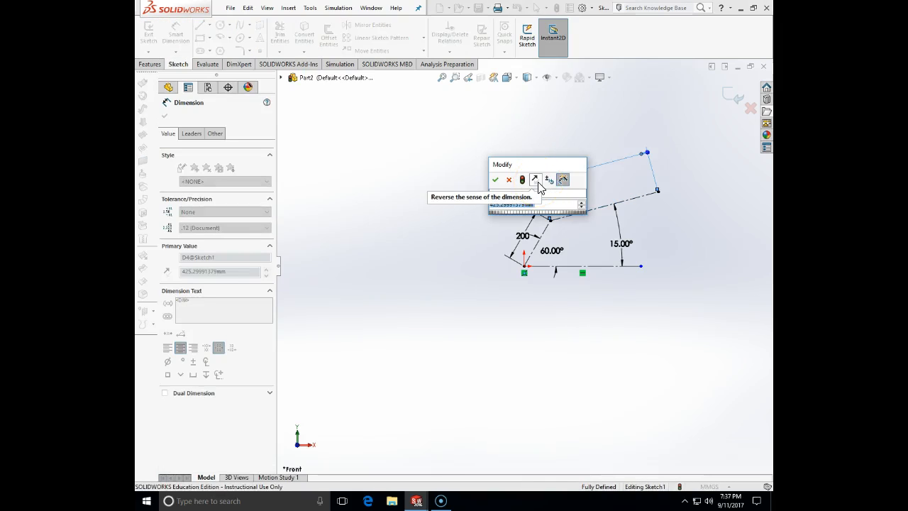
{"action": "type", "text": "400"}
{"action": "key", "text": "Return"}
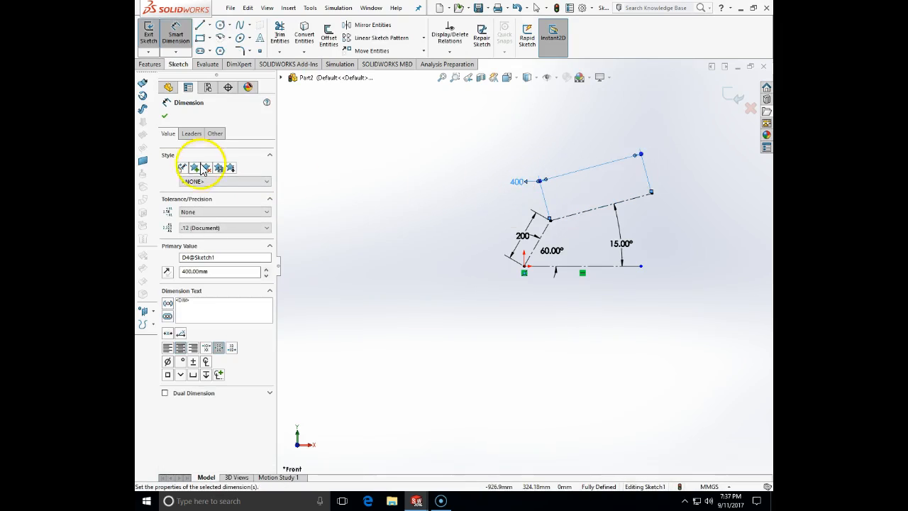
{"action": "left_click", "coordinate": [165, 116]}
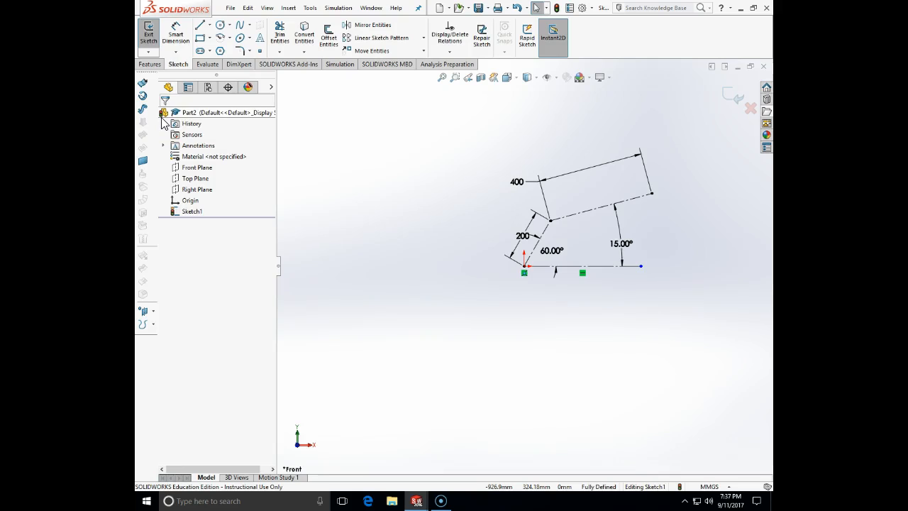
Step: Sketch a circle with a radius of about 50 mm centred on the origin
{"action": "left_click", "coordinate": [220, 26]}
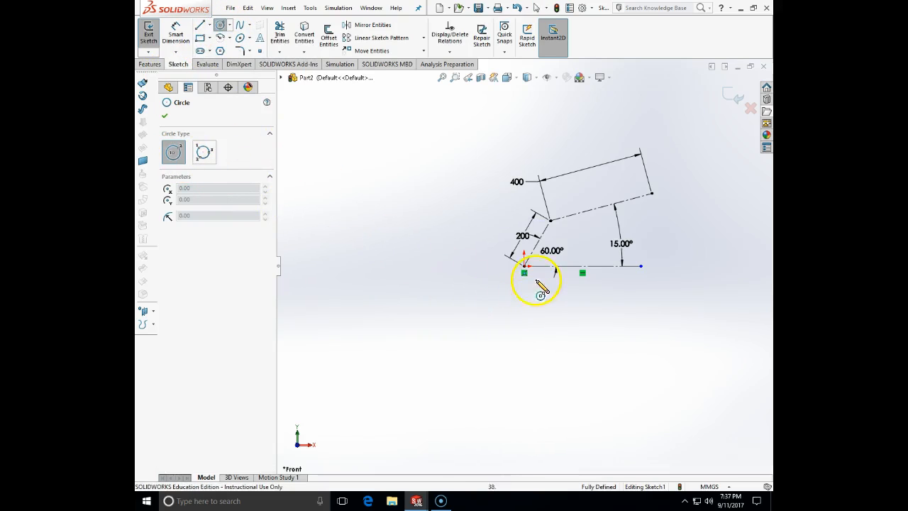
{"action": "left_click", "coordinate": [524, 266]}
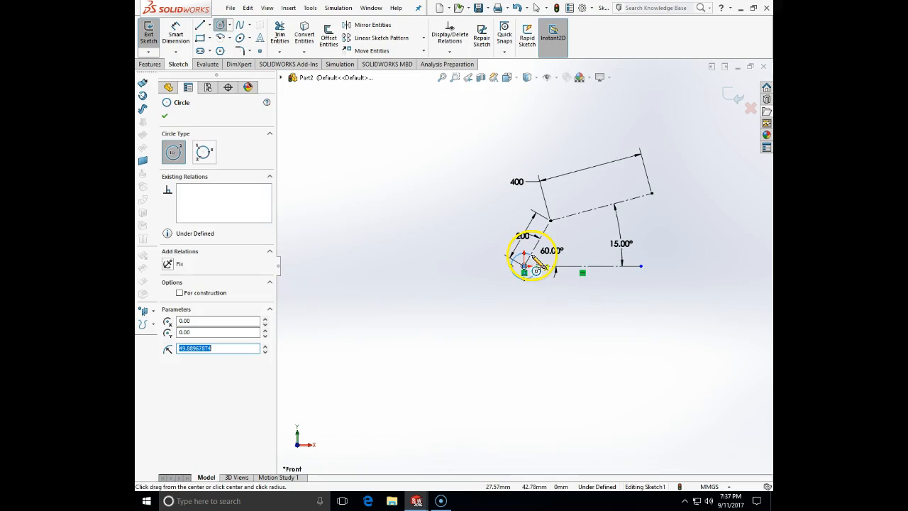
{"action": "left_click", "coordinate": [537, 268]}
{"action": "key", "text": "Escape"}
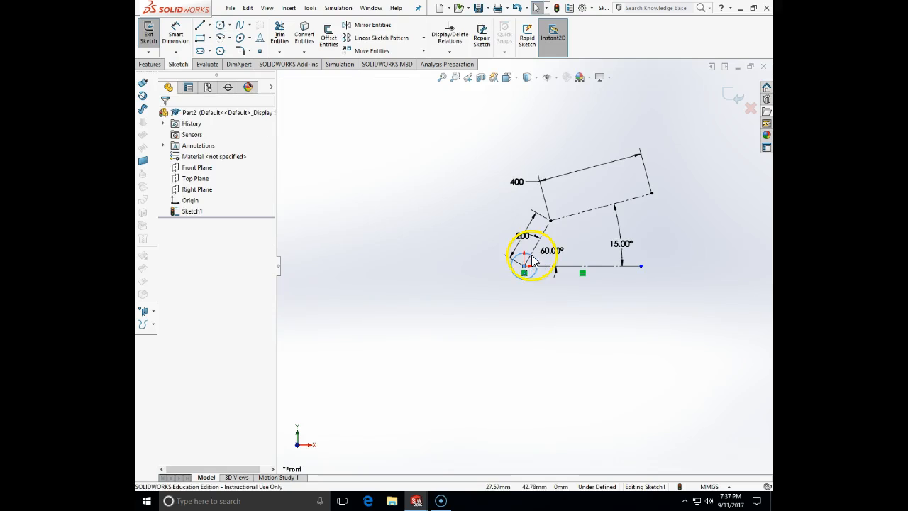
Step: Sketch a circle with a radius of about 53 mm centred where the 200 mm and 400 mm construction lines meet
{"action": "left_click", "coordinate": [221, 28]}
{"action": "left_click", "coordinate": [551, 220]}
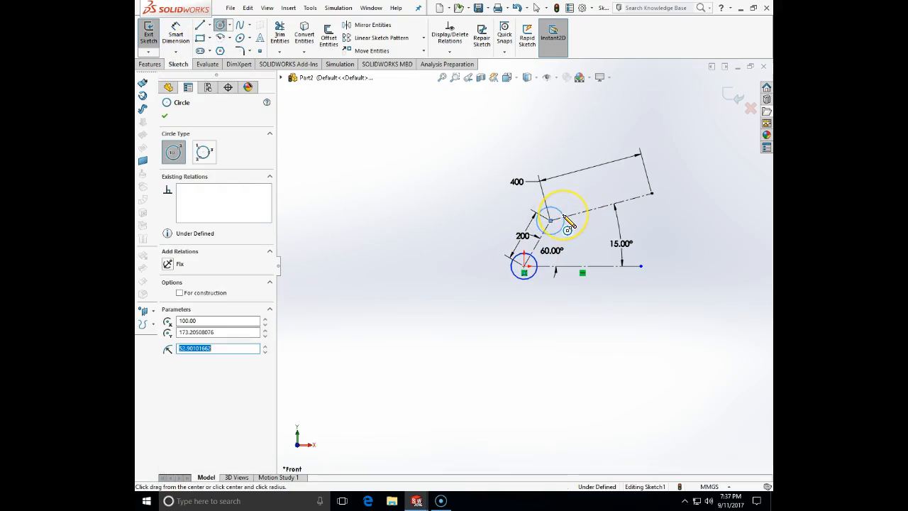
{"action": "left_click", "coordinate": [564, 219]}
{"action": "key", "text": "Escape"}
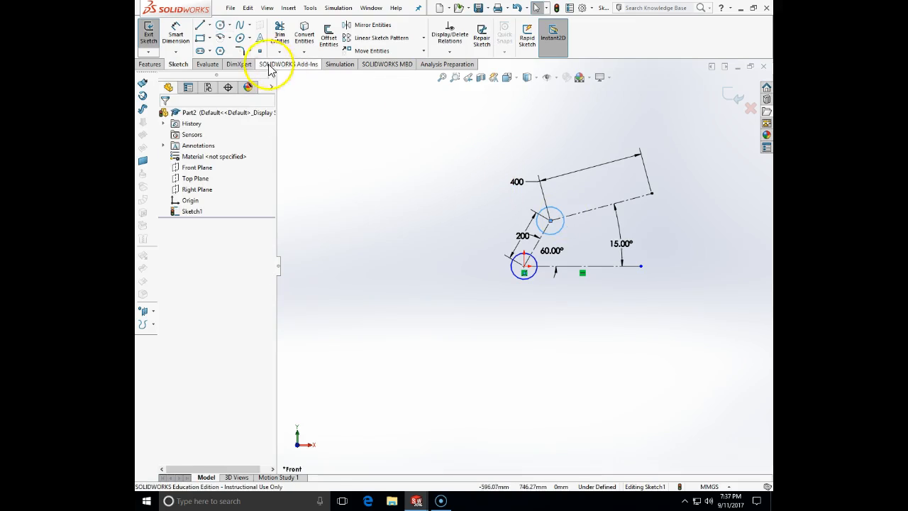
Step: Sketch a circle about 301 mm in diameter centred on the far end of the 400 mm construction line
{"action": "left_click", "coordinate": [219, 25]}
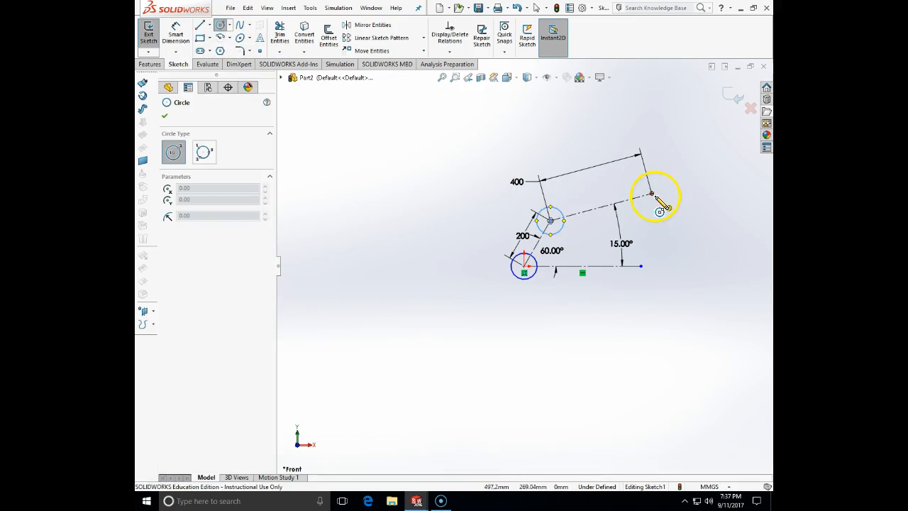
{"action": "left_click", "coordinate": [651, 193]}
{"action": "left_click", "coordinate": [688, 182]}
{"action": "key", "text": "Escape"}
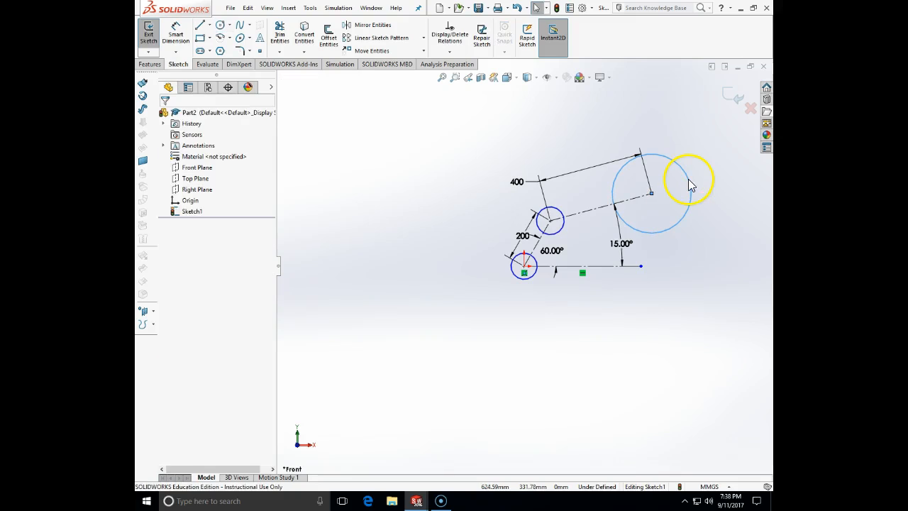
Step: Dimension the diameter of the circle at the 400 mm line's far end to 25 mm
{"action": "left_click", "coordinate": [176, 34]}
{"action": "left_click", "coordinate": [677, 222]}
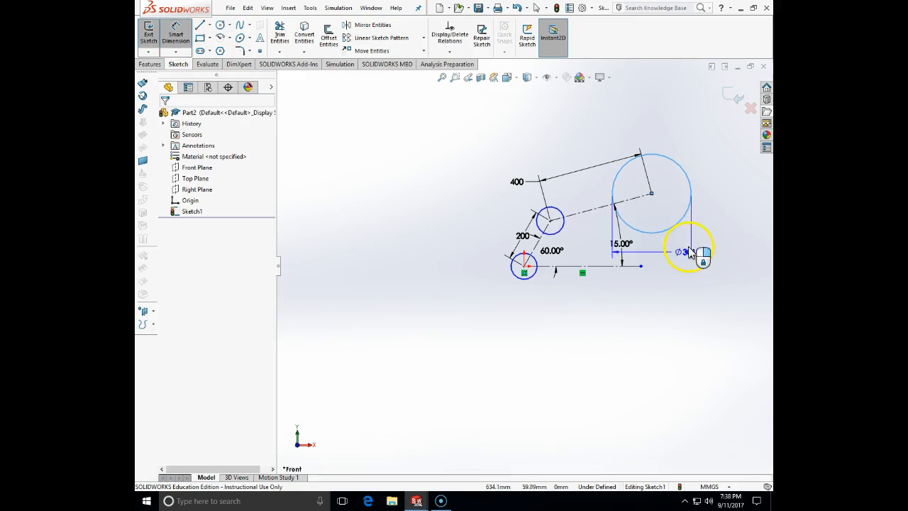
{"action": "left_click", "coordinate": [720, 283]}
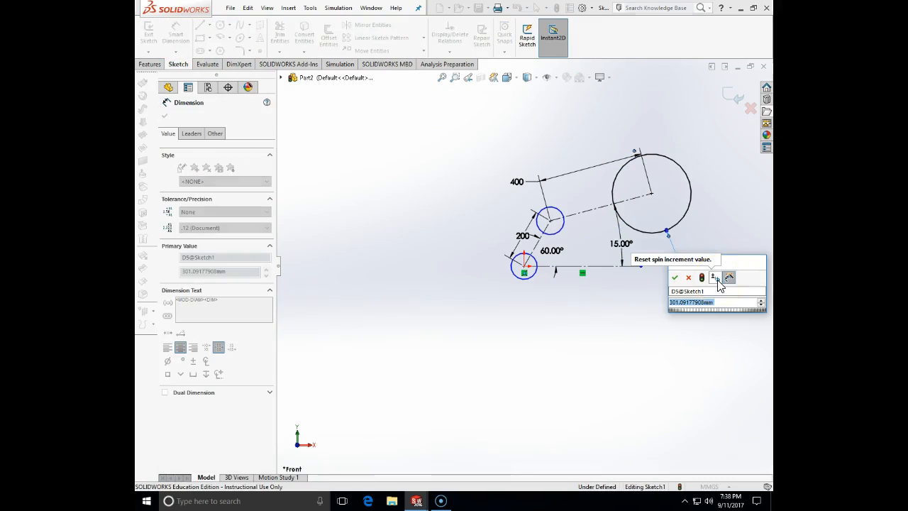
{"action": "type", "text": "25"}
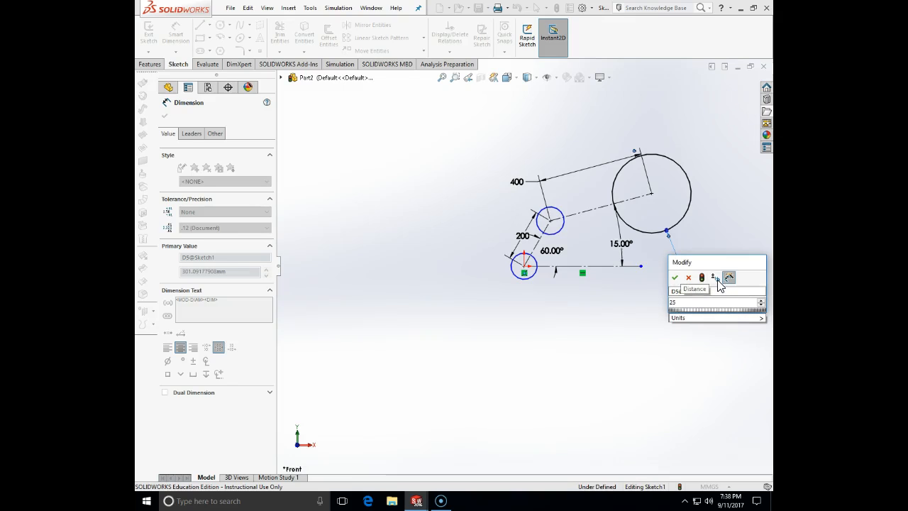
{"action": "key", "text": "Return"}
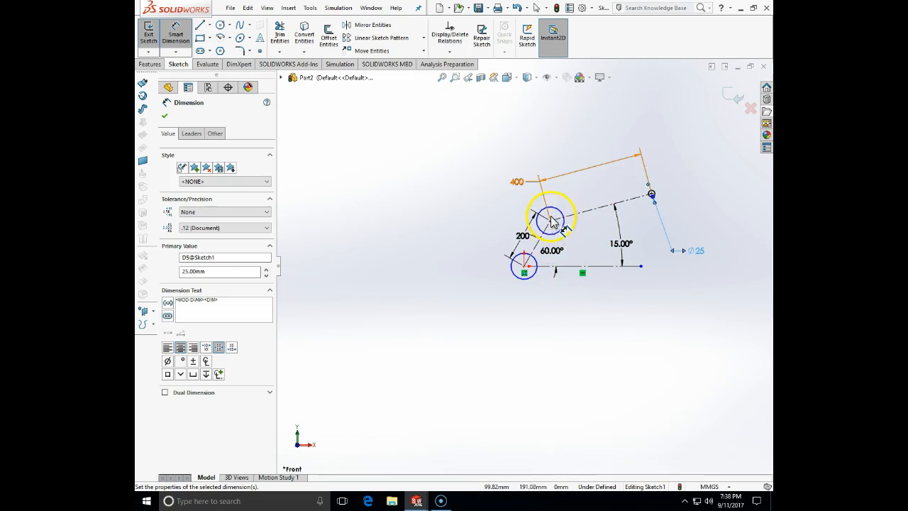
Step: Dimension the diameter of the circle at the junction of the two angled lines to 37.5*2 (75 mm)
{"action": "left_click", "coordinate": [541, 247]}
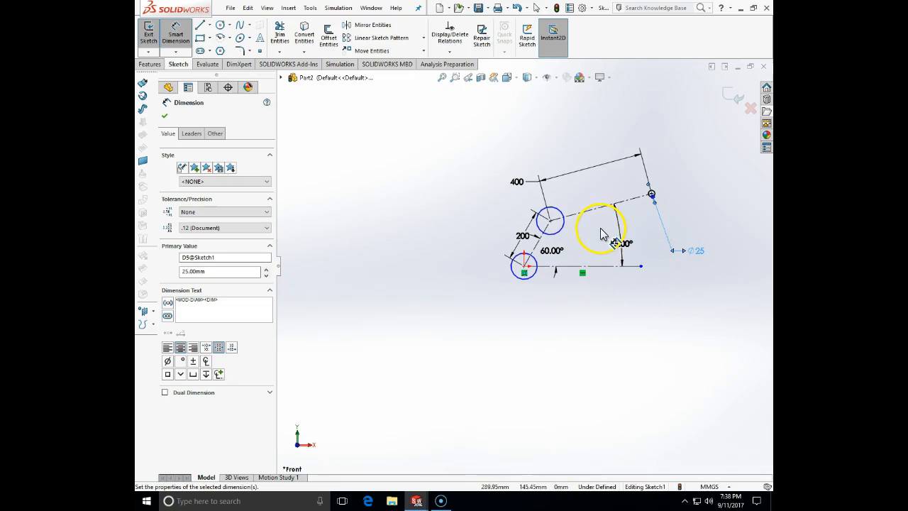
{"action": "left_click", "coordinate": [561, 215]}
{"action": "left_click", "coordinate": [581, 195]}
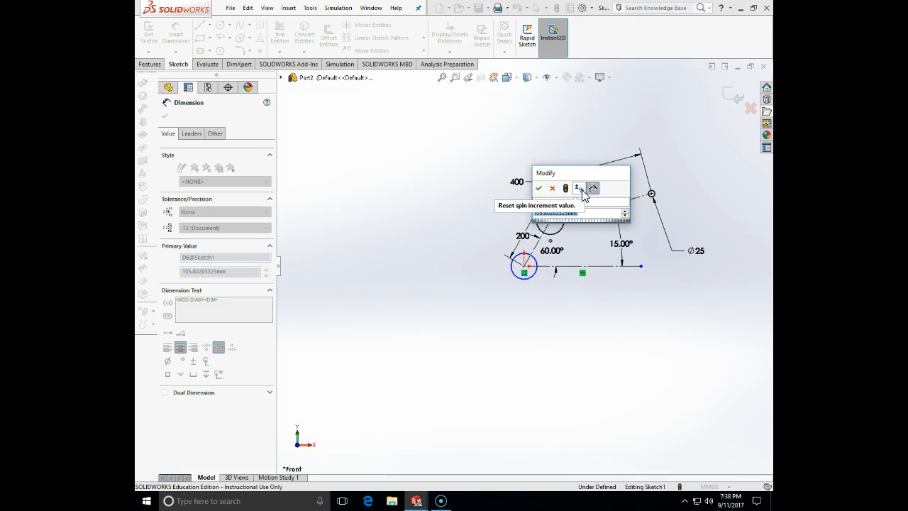
{"action": "type", "text": "37.5*2"}
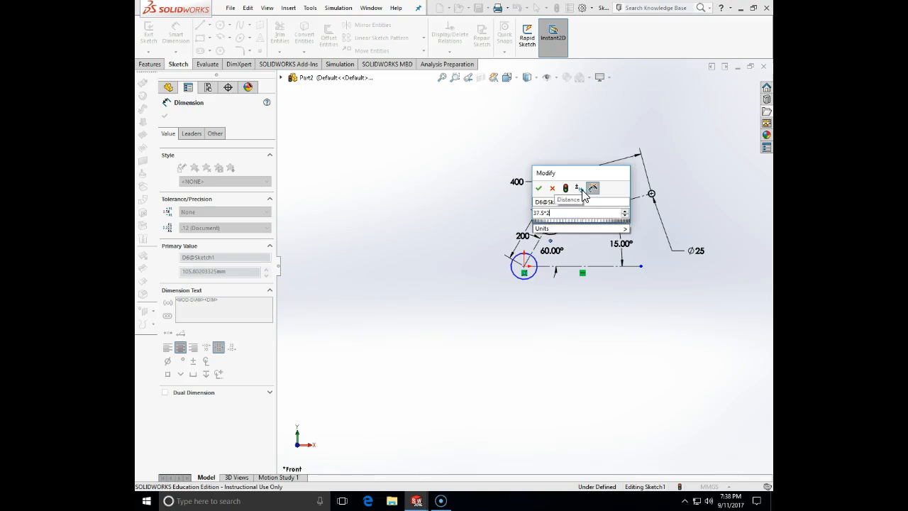
{"action": "key", "text": "Return"}
{"action": "left_click", "coordinate": [581, 195]}
Step: Dimension the diameter of the circle at the origin to 25 mm and finish dimensioning
{"action": "left_click", "coordinate": [525, 279]}
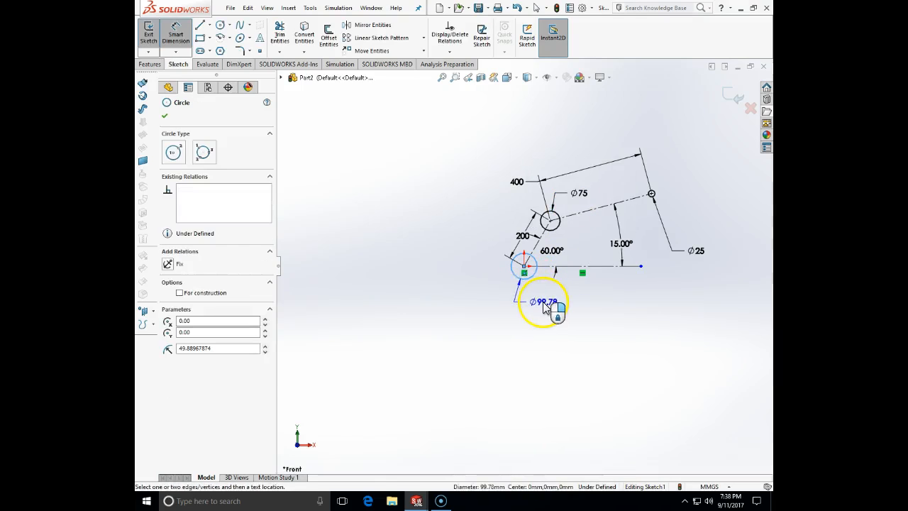
{"action": "left_click", "coordinate": [543, 304]}
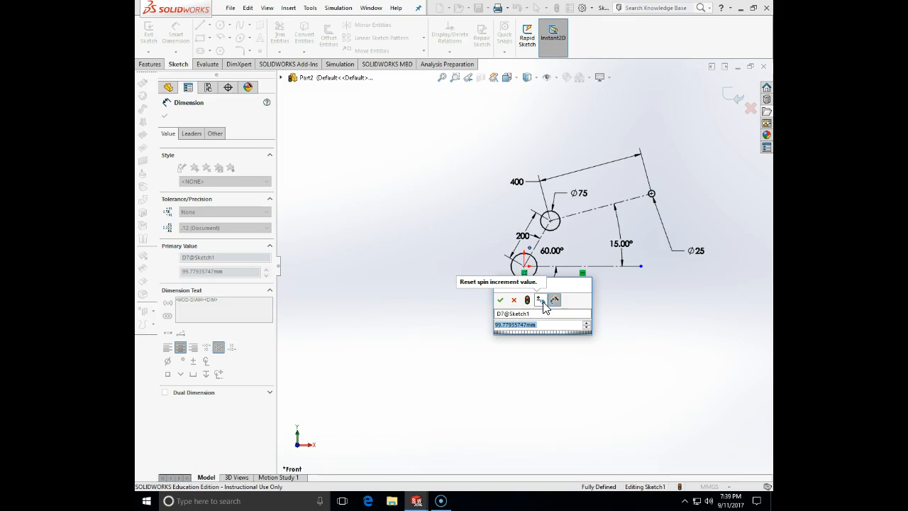
{"action": "type", "text": "25"}
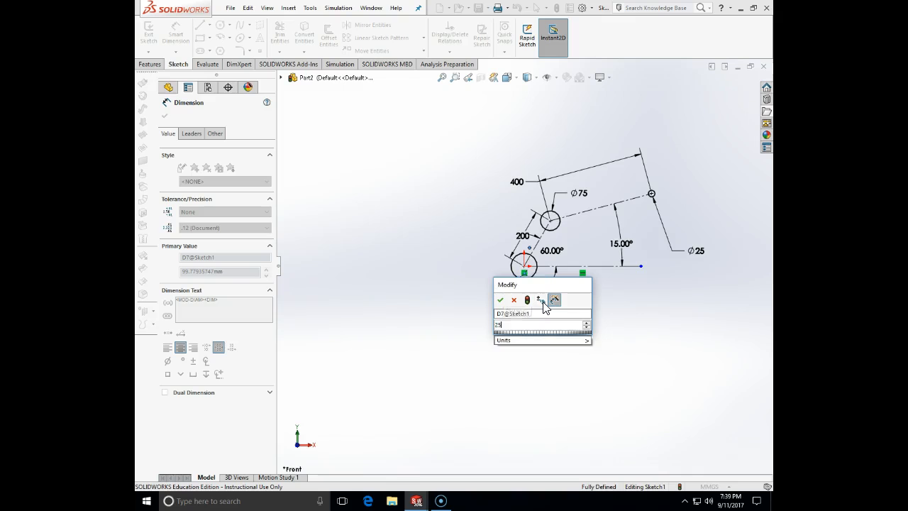
{"action": "key", "text": "Return"}
{"action": "left_click", "coordinate": [163, 119]}
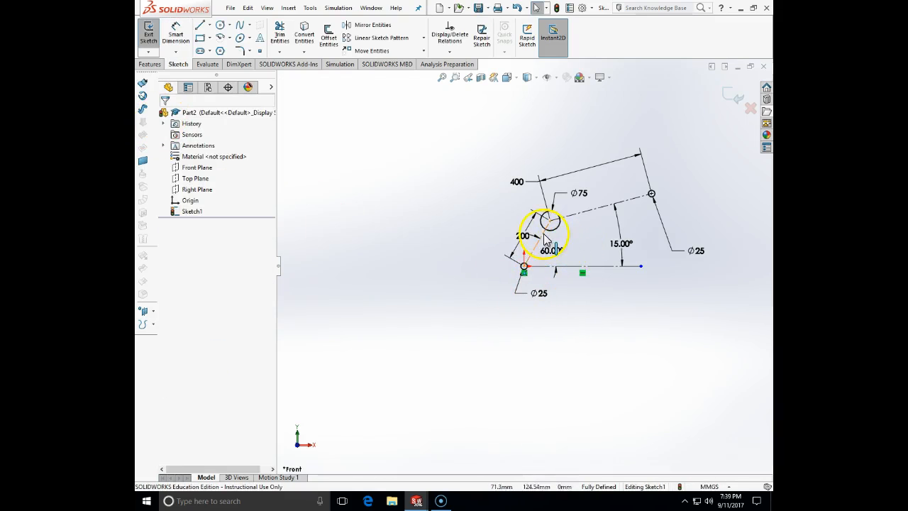
Step: Sketch a line tangent to the origin circle and the 75 mm circle on the upper-left side of the 200 mm construction line
{"action": "scroll", "coordinate": [547, 226], "scroll_direction": "down", "scroll_amount": 2}
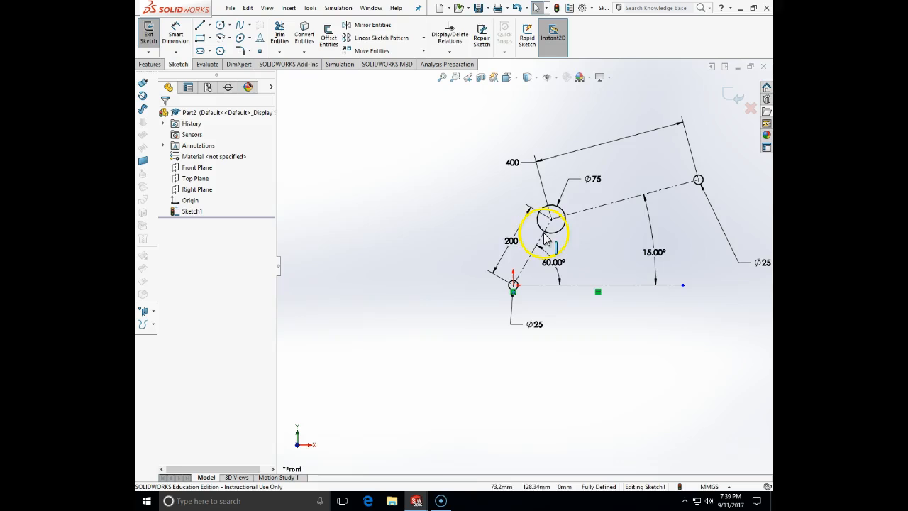
{"action": "left_click", "coordinate": [200, 25]}
{"action": "scroll", "coordinate": [510, 309], "scroll_direction": "down", "scroll_amount": 3}
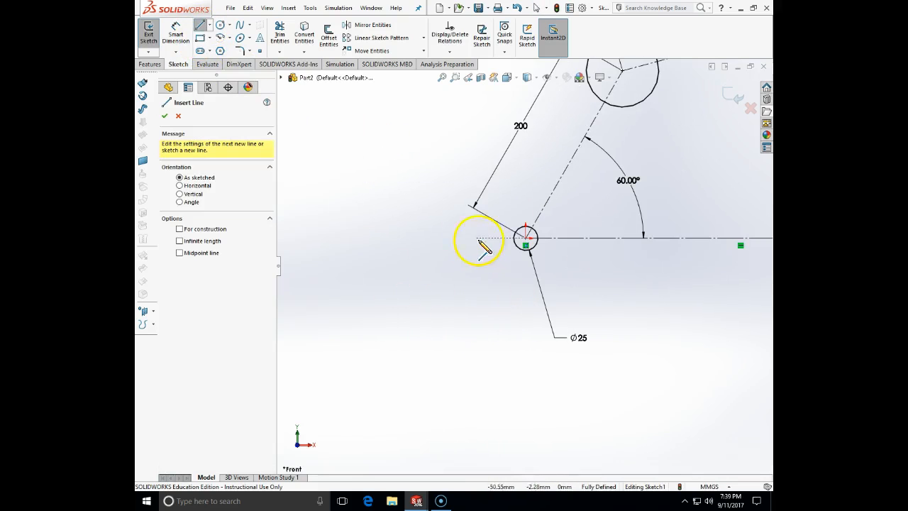
{"action": "left_click", "coordinate": [523, 235]}
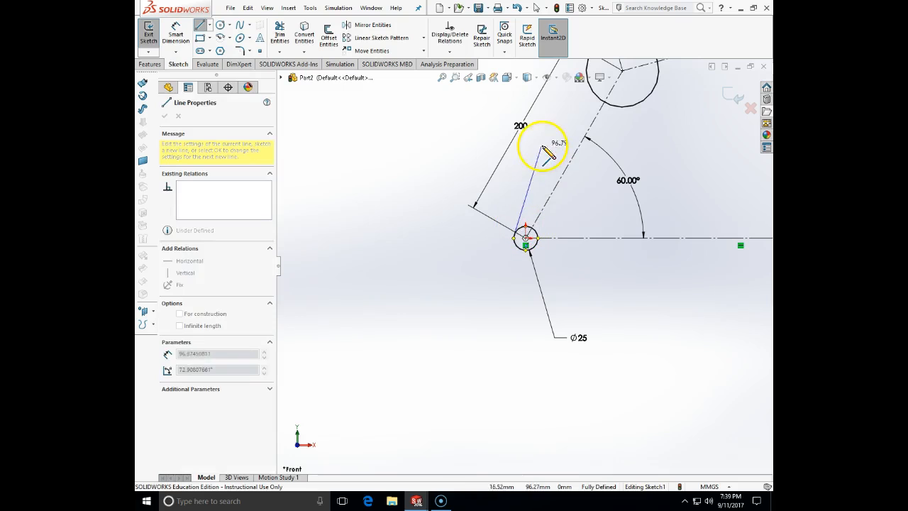
{"action": "left_click", "coordinate": [588, 71]}
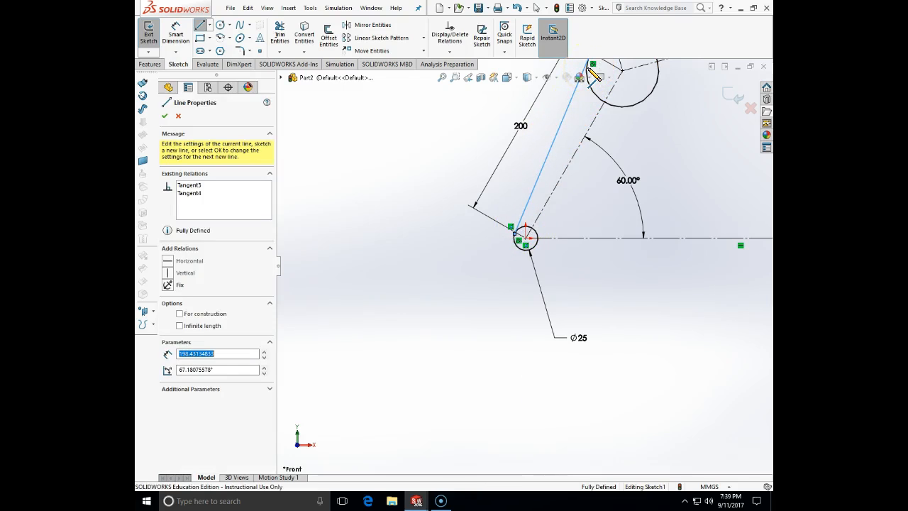
{"action": "key", "text": "Escape"}
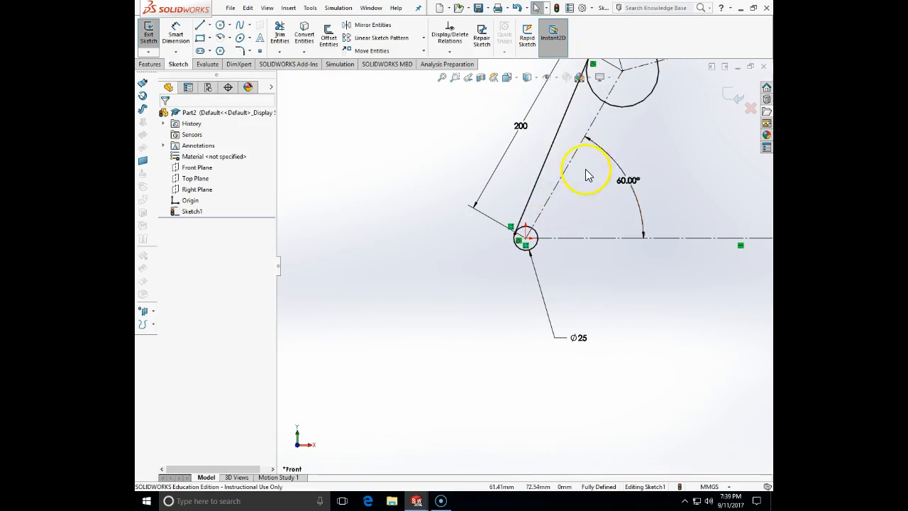
Step: Sketch a second tangent line between the origin circle and the 75 mm circle on the lower-right side of the 200 mm construction line
{"action": "scroll", "coordinate": [522, 262], "scroll_direction": "up", "scroll_amount": 3}
{"action": "left_click", "coordinate": [202, 27]}
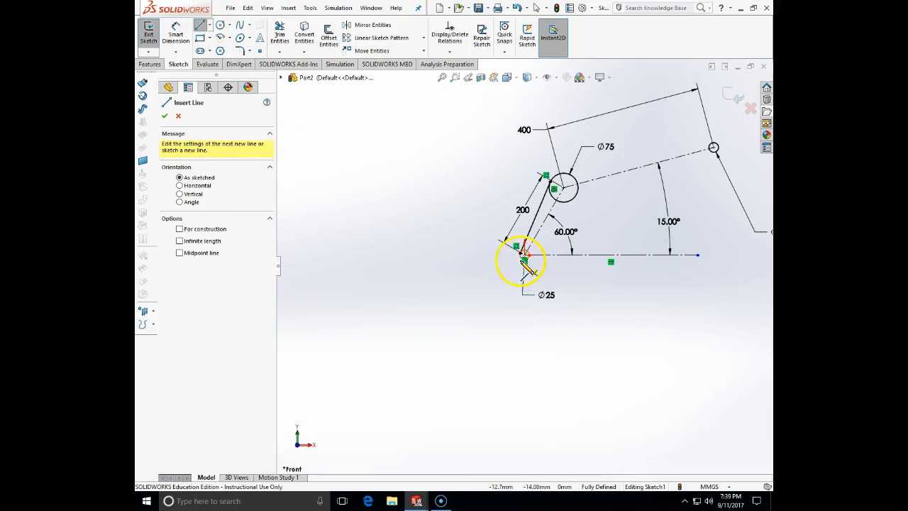
{"action": "scroll", "coordinate": [523, 261], "scroll_direction": "down", "scroll_amount": 5}
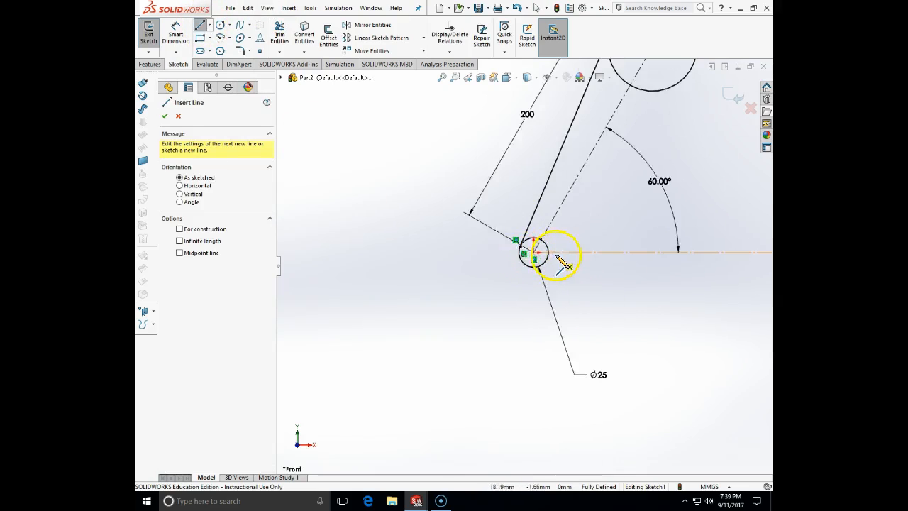
{"action": "left_click", "coordinate": [526, 277]}
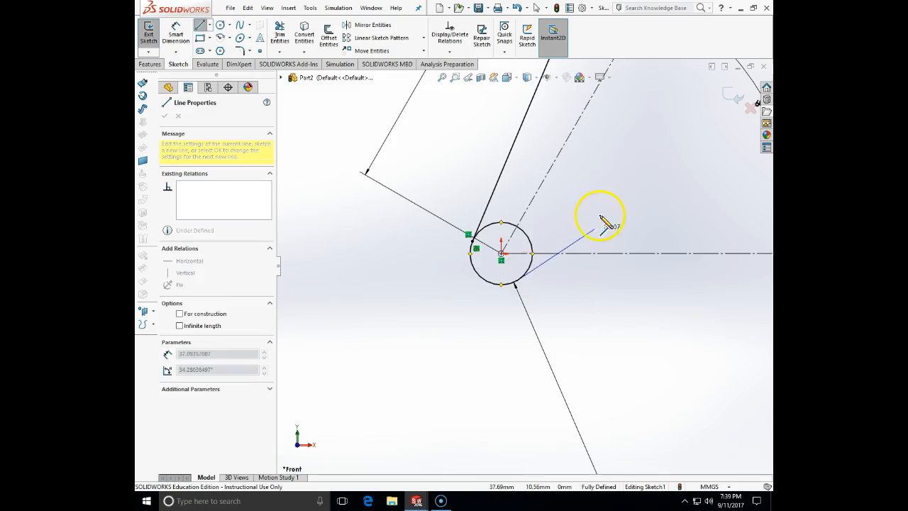
{"action": "scroll", "coordinate": [604, 219], "scroll_direction": "up", "scroll_amount": 3}
{"action": "left_click_drag", "start_coordinate": [634, 186], "coordinate": [670, 79]}
{"action": "key", "text": "Escape"}
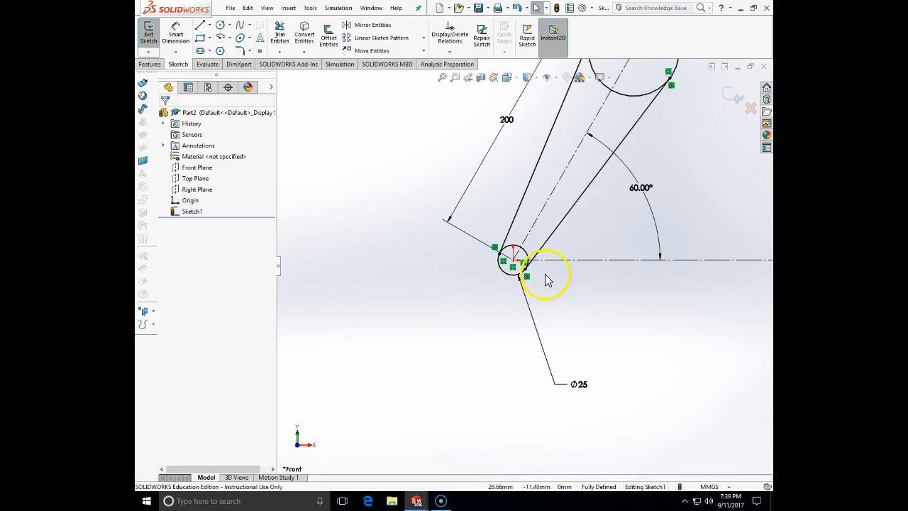
Step: Sketch a line above the 400 mm construction line, tangent to the 75 mm circle and the 25 mm circle at its far end
{"action": "scroll", "coordinate": [628, 220], "scroll_direction": "up", "scroll_amount": 6}
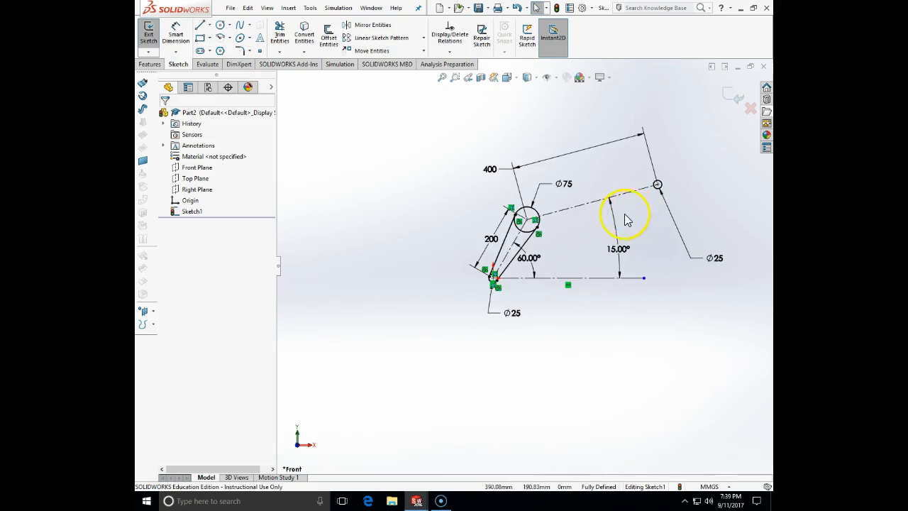
{"action": "scroll", "coordinate": [624, 220], "scroll_direction": "down", "scroll_amount": 1}
{"action": "left_click", "coordinate": [200, 25]}
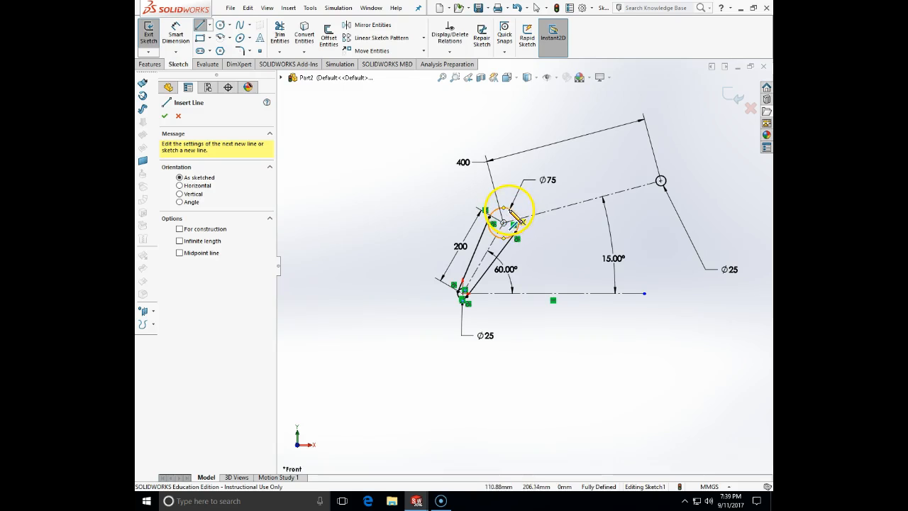
{"action": "left_click", "coordinate": [508, 207]}
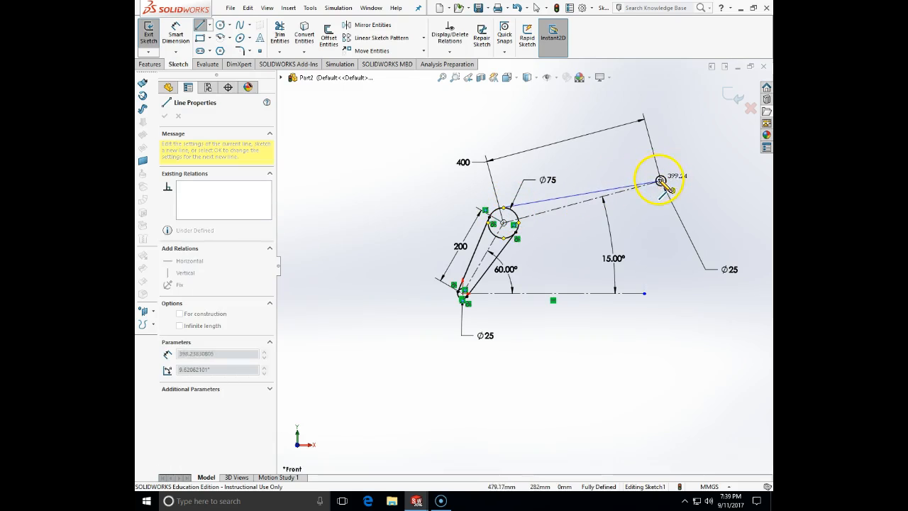
{"action": "scroll", "coordinate": [658, 178], "scroll_direction": "down", "scroll_amount": 4}
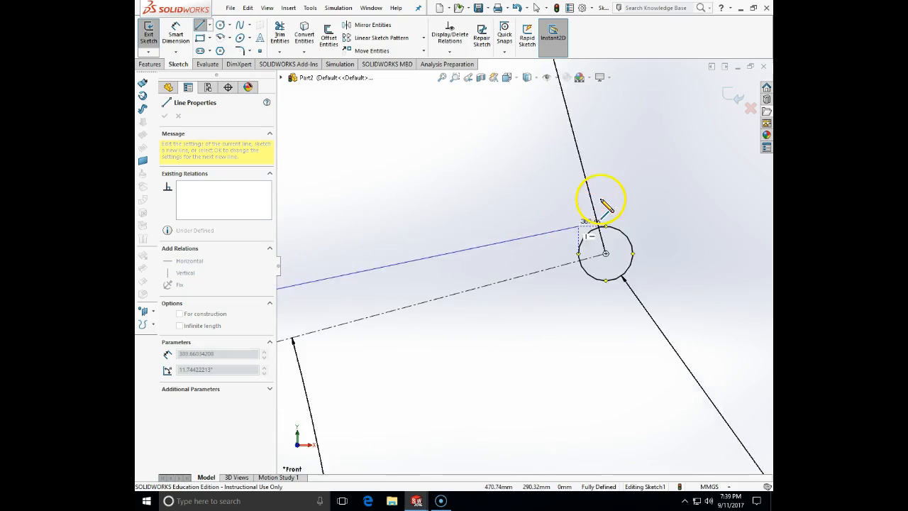
{"action": "left_click", "coordinate": [593, 232]}
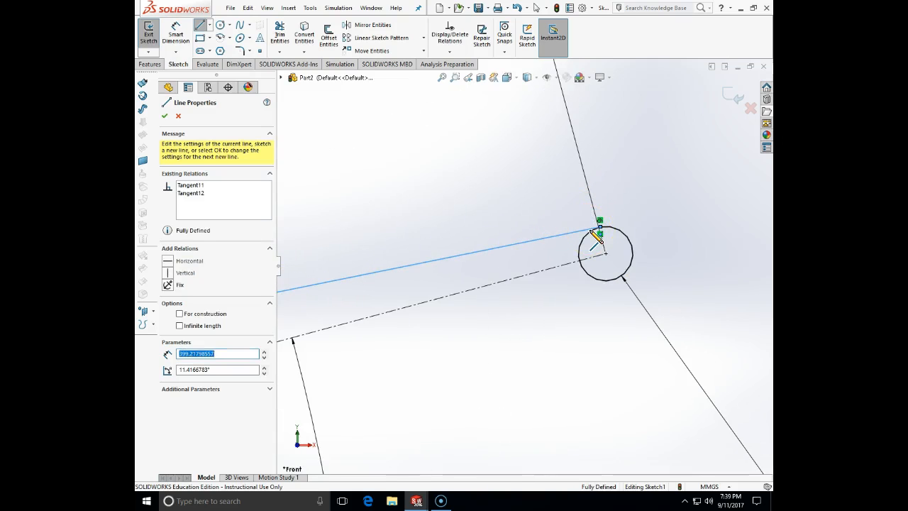
{"action": "left_click", "coordinate": [411, 164]}
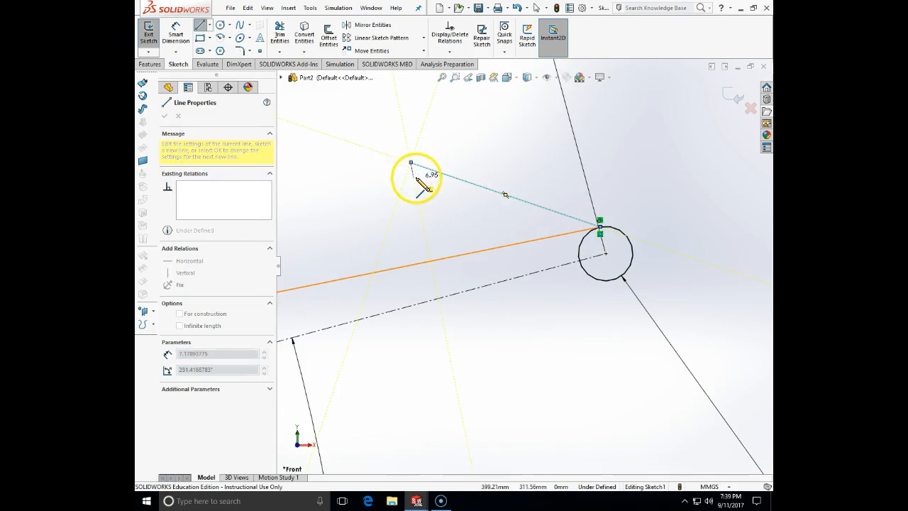
{"action": "key", "text": "Escape"}
{"action": "left_click", "coordinate": [441, 174]}
{"action": "key", "text": "Delete"}
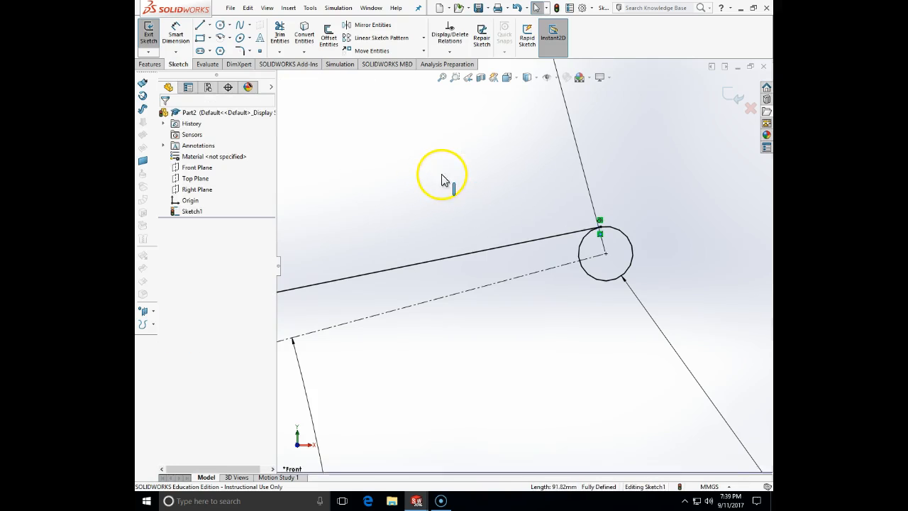
Step: Sketch a line below the 400 mm construction line from the 75 mm circle's lower-right side to the underside of the far 25 mm circle
{"action": "scroll", "coordinate": [428, 271], "scroll_direction": "up", "scroll_amount": 6}
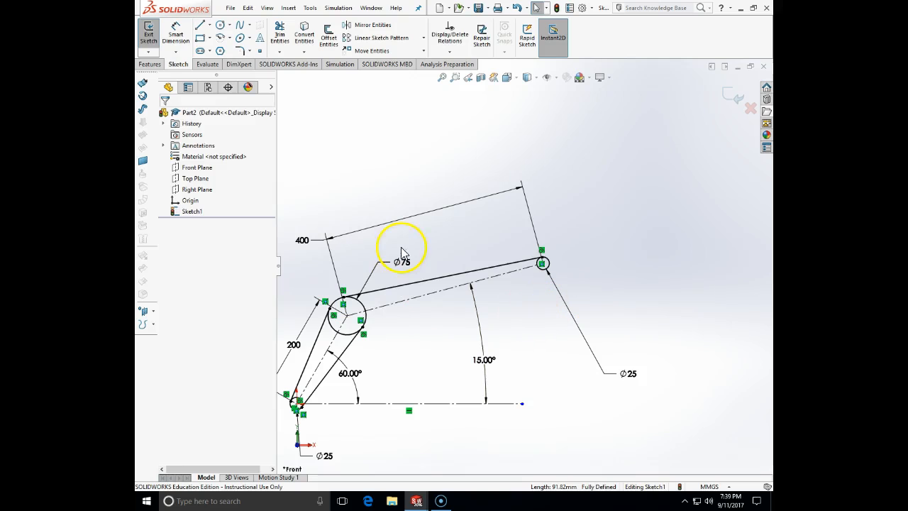
{"action": "left_click", "coordinate": [200, 25]}
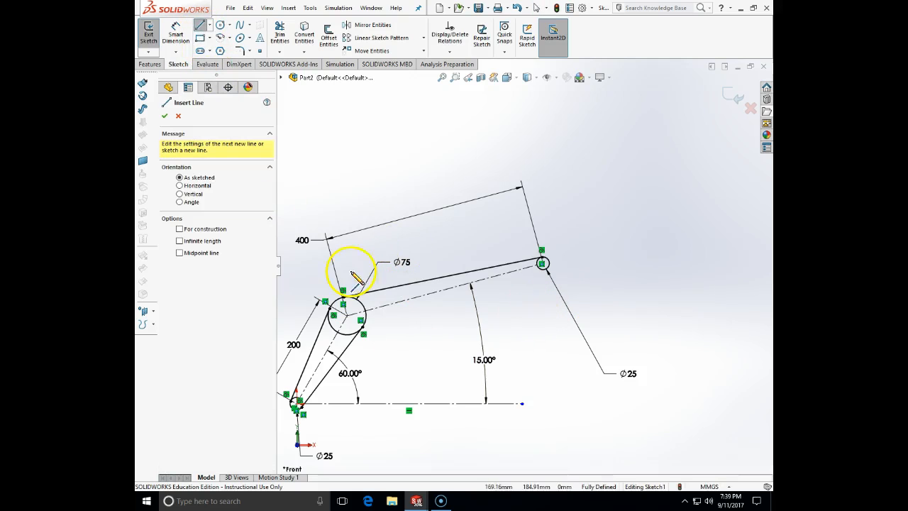
{"action": "left_click", "coordinate": [363, 322]}
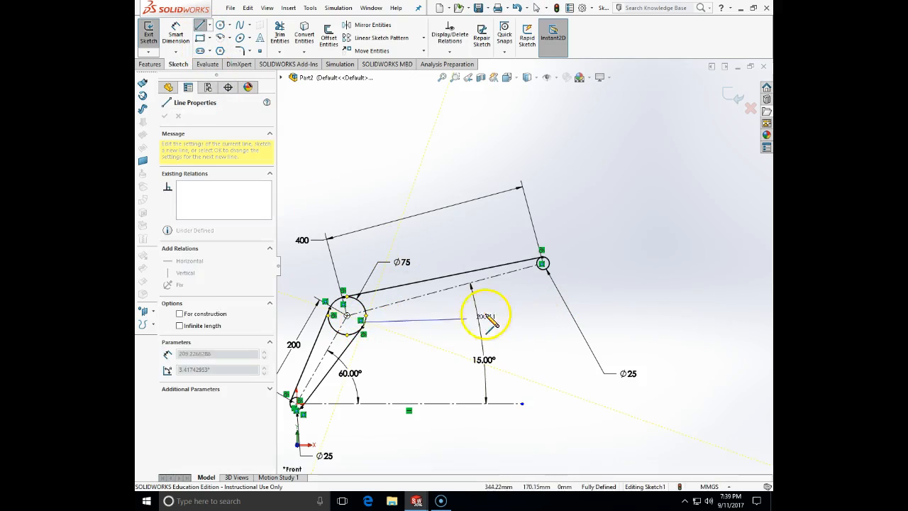
{"action": "left_click", "coordinate": [543, 271]}
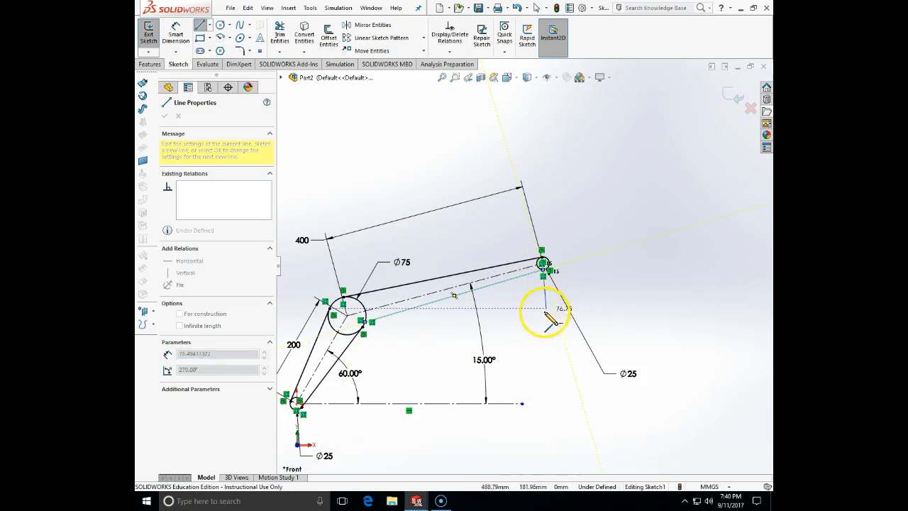
Step: Finish the line chain and make the lower line of the 400 mm arm tangent to the 75 mm circle
{"action": "key", "text": "Escape"}
{"action": "left_click", "coordinate": [394, 313]}
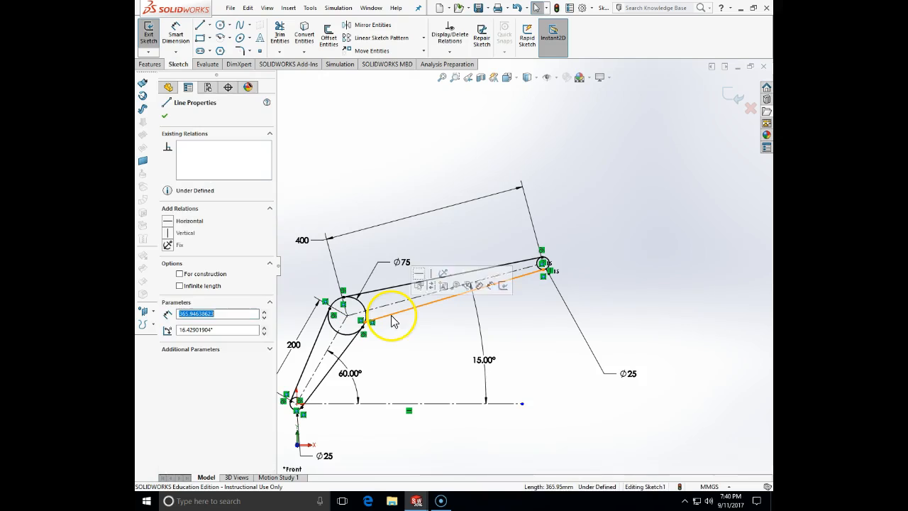
{"action": "left_click", "coordinate": [347, 333], "text": "ctrl"}
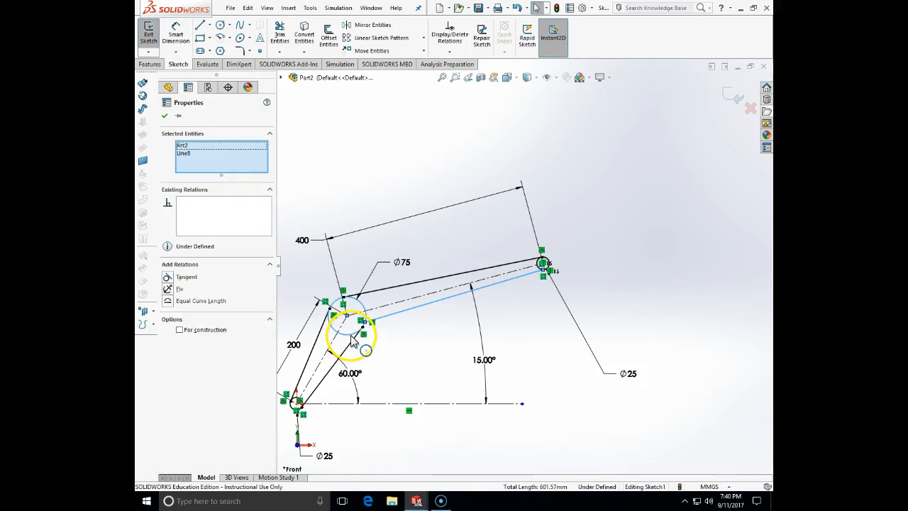
{"action": "left_click", "coordinate": [167, 278]}
{"action": "left_click", "coordinate": [430, 348]}
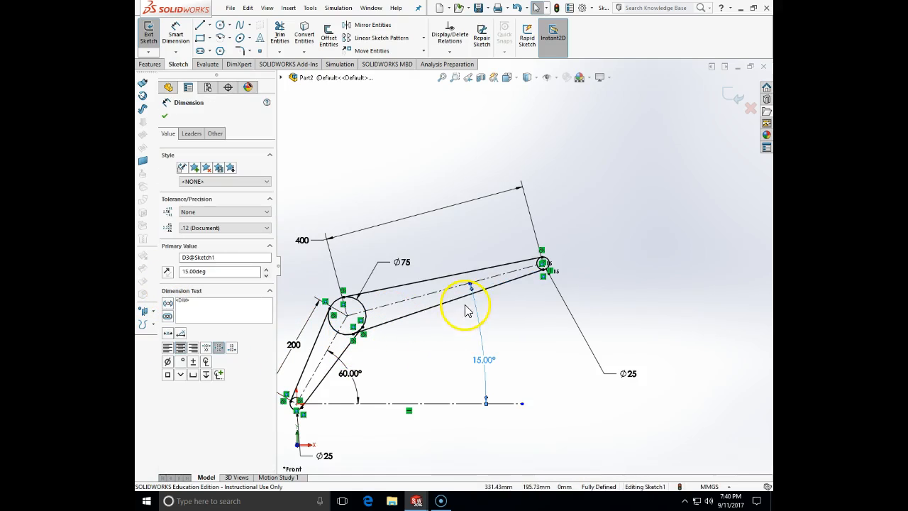
Step: Try to make the lower line of the 400 mm arm tangent to the far 25 mm circle
{"action": "scroll", "coordinate": [547, 276], "scroll_direction": "down", "scroll_amount": 8}
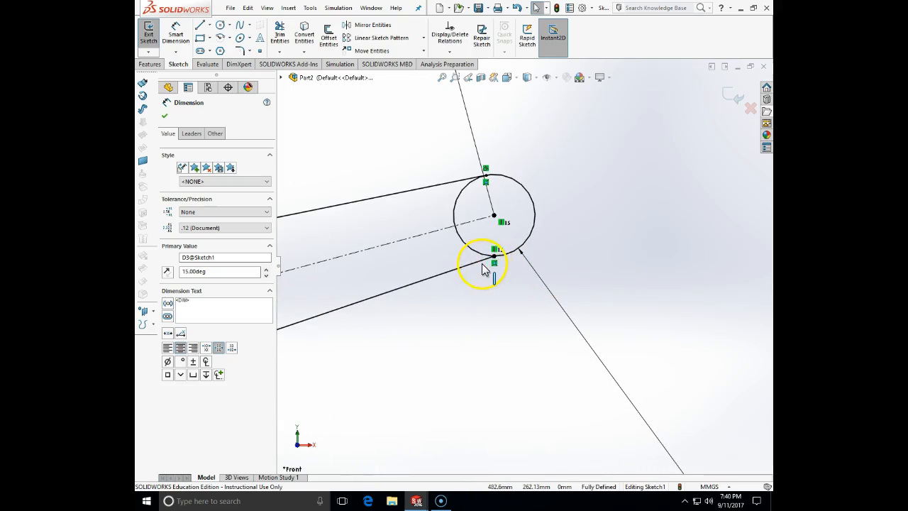
{"action": "left_click", "coordinate": [481, 264]}
{"action": "left_click", "coordinate": [484, 260]}
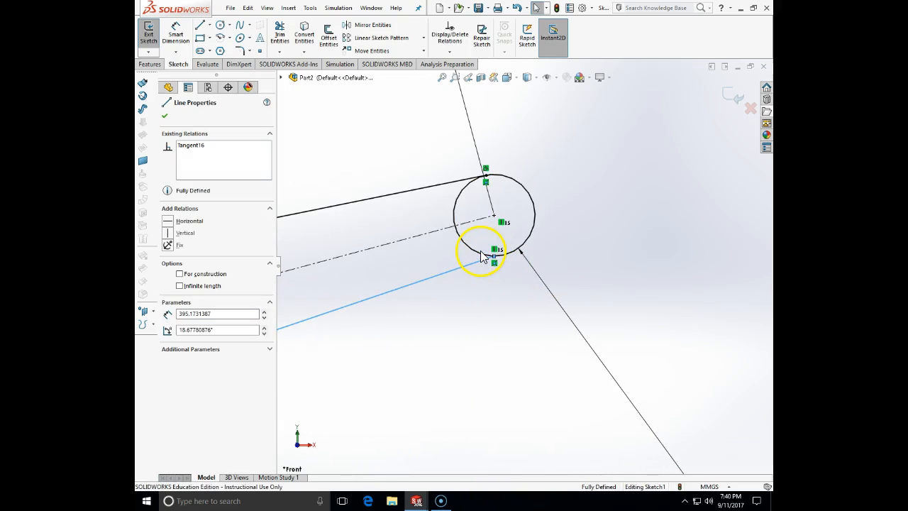
{"action": "left_click", "coordinate": [479, 251], "text": "ctrl"}
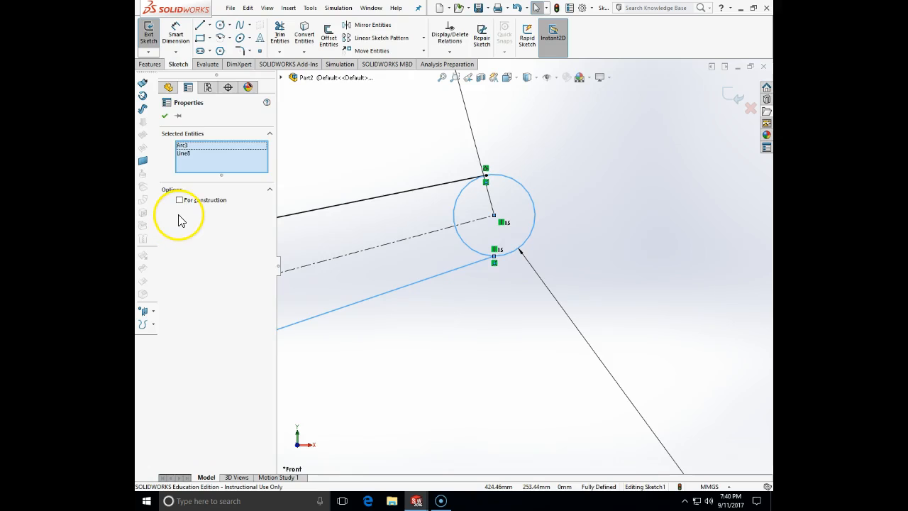
{"action": "key", "text": "Escape"}
{"action": "left_click", "coordinate": [447, 275]}
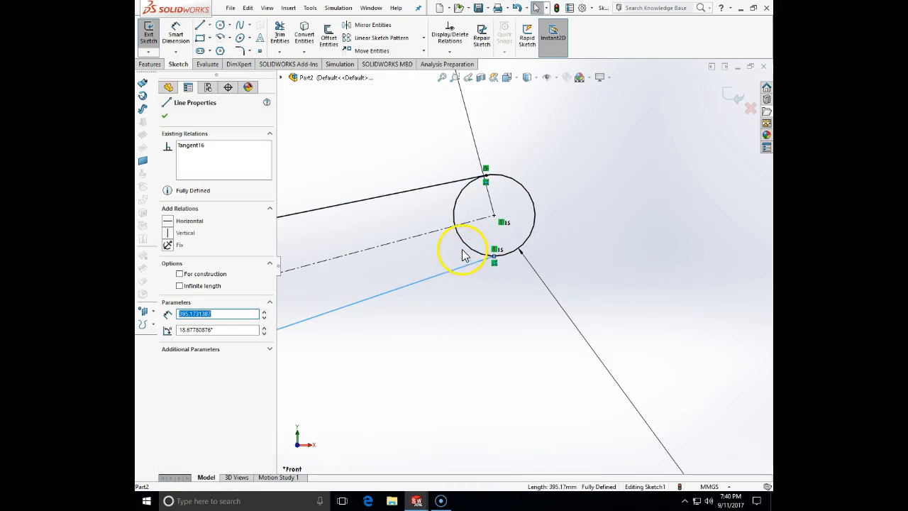
{"action": "left_click", "coordinate": [469, 254], "text": "ctrl"}
{"action": "left_click", "coordinate": [505, 366]}
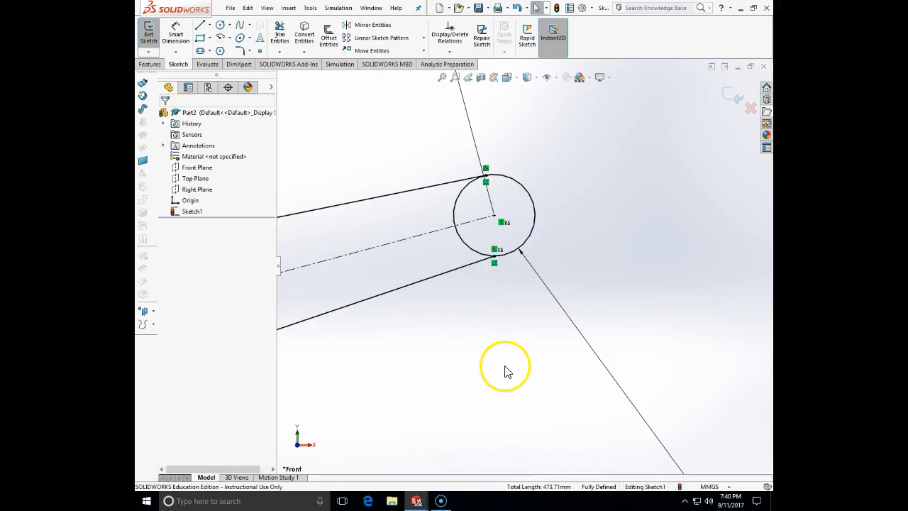
Step: Power-trim the crossing line ends and the inner portions of the 75 mm circle, leaving only the outer elbow arc
{"action": "scroll", "coordinate": [505, 366], "scroll_direction": "up", "scroll_amount": 5}
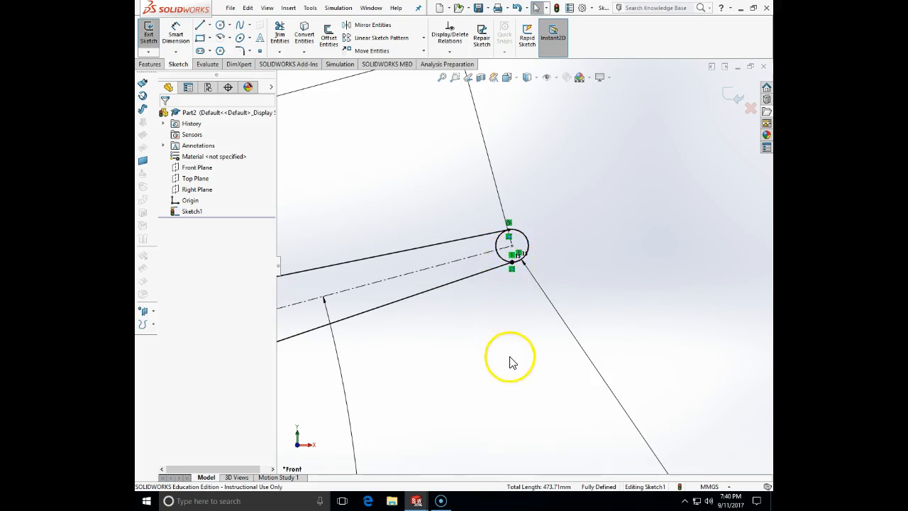
{"action": "scroll", "coordinate": [511, 366], "scroll_direction": "up", "scroll_amount": 5}
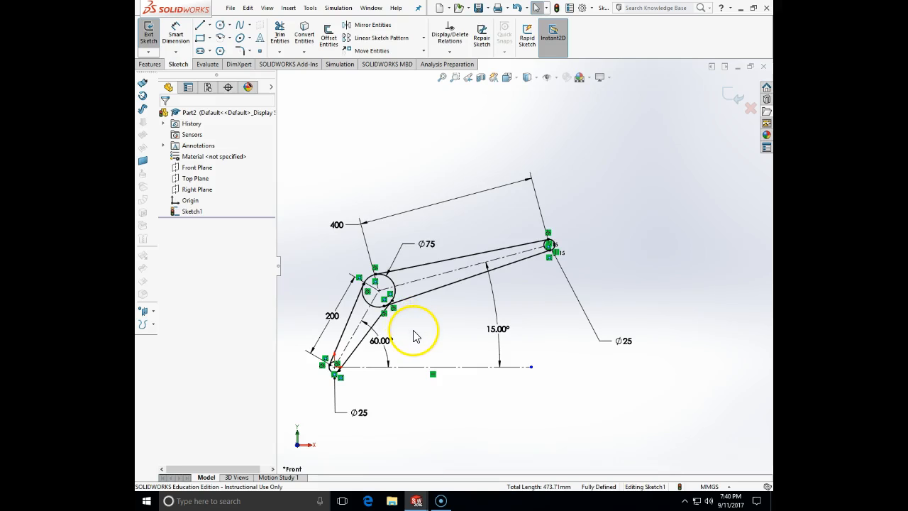
{"action": "scroll", "coordinate": [387, 288], "scroll_direction": "down", "scroll_amount": 5}
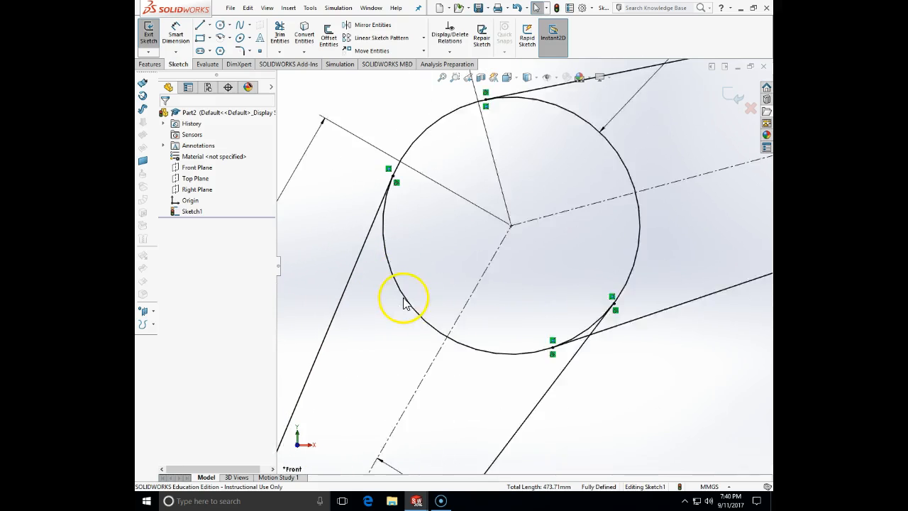
{"action": "scroll", "coordinate": [403, 302], "scroll_direction": "down", "scroll_amount": 2}
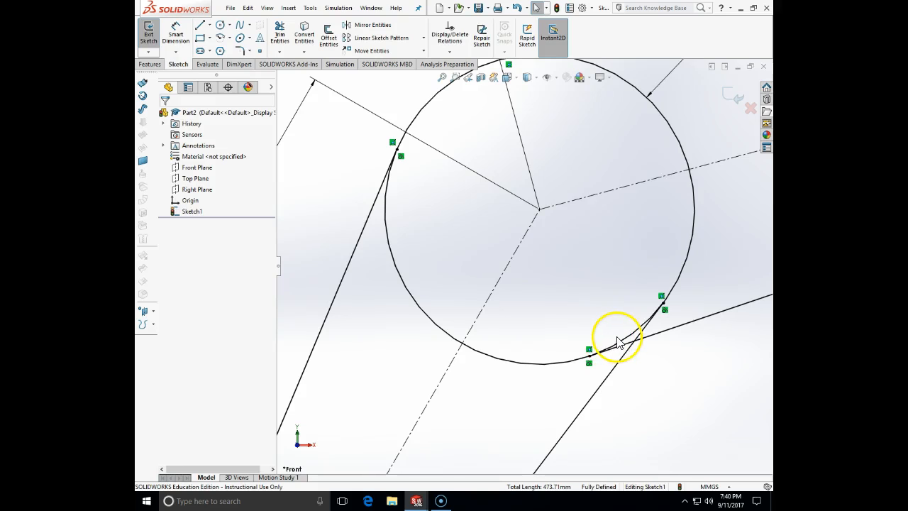
{"action": "scroll", "coordinate": [638, 344], "scroll_direction": "down", "scroll_amount": 2}
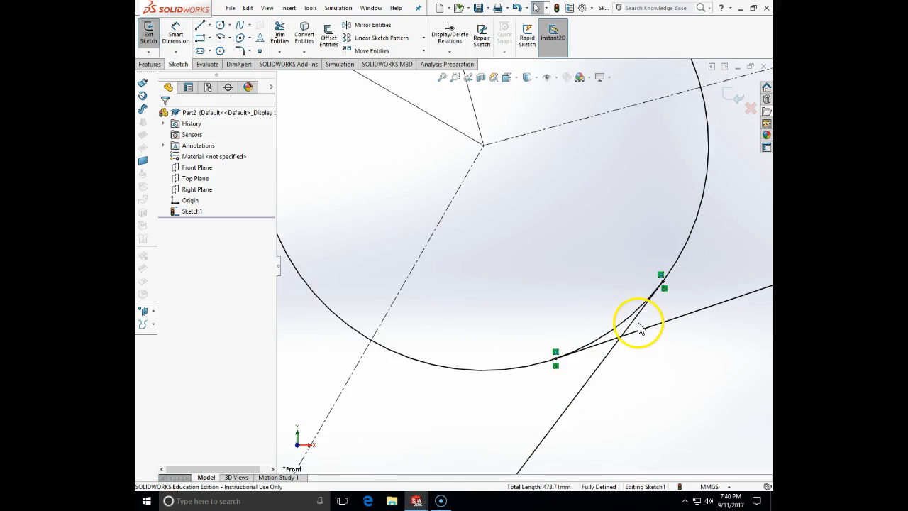
{"action": "left_click", "coordinate": [281, 33]}
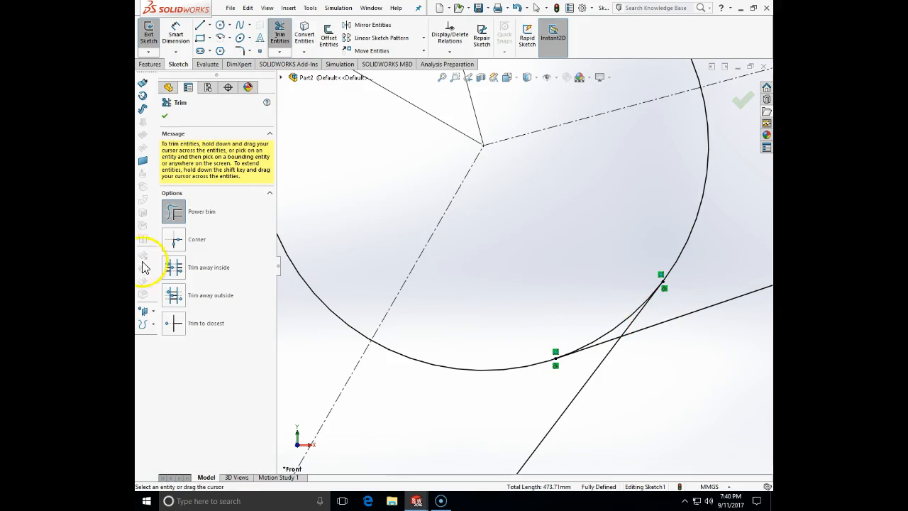
{"action": "mouse_move", "coordinate": [653, 300]}
{"action": "left_mouse_down"}
{"action": "mouse_move", "coordinate": [659, 314]}
{"action": "mouse_move", "coordinate": [531, 300]}
{"action": "mouse_move", "coordinate": [541, 366]}
{"action": "mouse_move", "coordinate": [581, 340]}
{"action": "mouse_move", "coordinate": [570, 357]}
{"action": "left_mouse_up"}
{"action": "scroll", "coordinate": [590, 327], "scroll_direction": "up", "scroll_amount": 3}
{"action": "left_click_drag", "start_coordinate": [599, 181], "coordinate": [570, 201]}
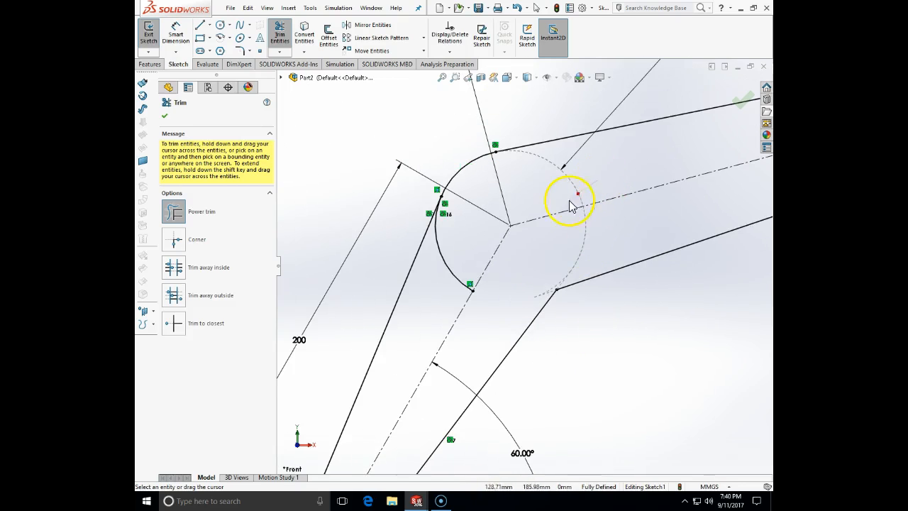
{"action": "left_click_drag", "start_coordinate": [474, 268], "coordinate": [492, 319]}
Step: Trim the inner portion of the 25 mm origin circle between the two tangent lines
{"action": "scroll", "coordinate": [543, 299], "scroll_direction": "up", "scroll_amount": 5}
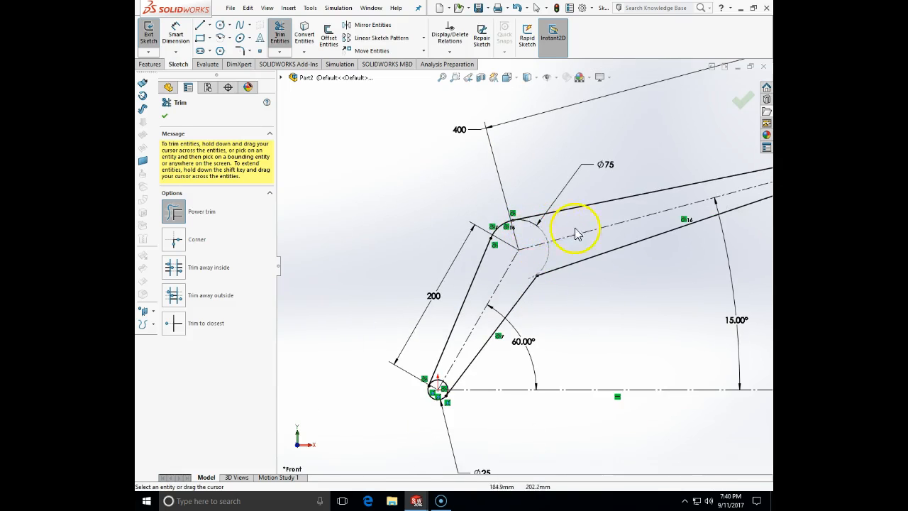
{"action": "scroll", "coordinate": [493, 325], "scroll_direction": "down", "scroll_amount": 6}
{"action": "mouse_move", "coordinate": [438, 379]}
{"action": "left_mouse_down"}
{"action": "mouse_move", "coordinate": [440, 361]}
{"action": "mouse_move", "coordinate": [442, 378]}
{"action": "mouse_move", "coordinate": [480, 365]}
{"action": "mouse_move", "coordinate": [462, 390]}
{"action": "mouse_move", "coordinate": [471, 415]}
{"action": "mouse_move", "coordinate": [505, 398]}
{"action": "mouse_move", "coordinate": [506, 385]}
{"action": "left_mouse_up"}
{"action": "scroll", "coordinate": [444, 421], "scroll_direction": "down", "scroll_amount": 3}
{"action": "scroll", "coordinate": [520, 379], "scroll_direction": "up", "scroll_amount": 6}
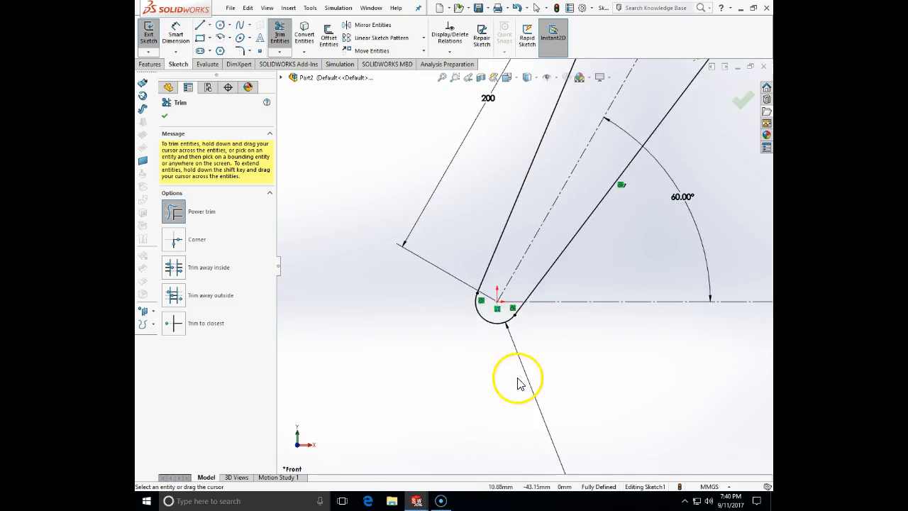
Step: Trim the inner portion of the far 25 mm circle, leaving the rounded outer end of the 400 mm arm
{"action": "scroll", "coordinate": [561, 222], "scroll_direction": "down", "scroll_amount": 3}
{"action": "scroll", "coordinate": [674, 203], "scroll_direction": "up", "scroll_amount": 5}
{"action": "scroll", "coordinate": [556, 227], "scroll_direction": "down", "scroll_amount": 6}
{"action": "scroll", "coordinate": [525, 238], "scroll_direction": "down", "scroll_amount": 4}
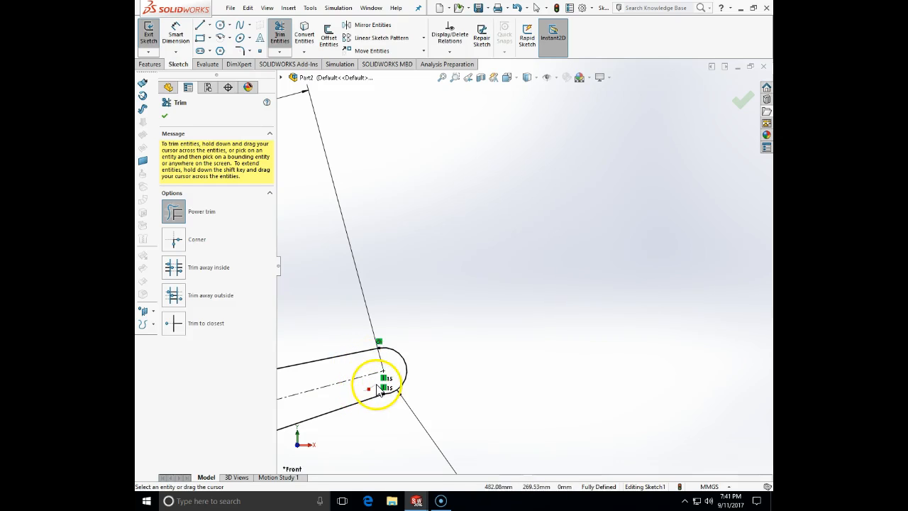
Step: Leave trimming and delete the vertical relation between the far arc's centre and the lower line's endpoint
{"action": "scroll", "coordinate": [501, 370], "scroll_direction": "up", "scroll_amount": 5}
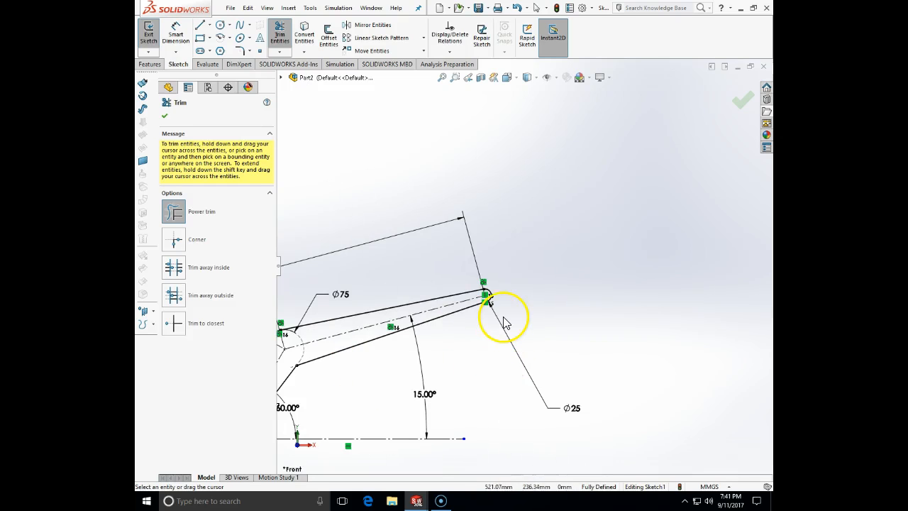
{"action": "scroll", "coordinate": [496, 300], "scroll_direction": "up", "scroll_amount": 2}
{"action": "scroll", "coordinate": [492, 284], "scroll_direction": "down", "scroll_amount": 6}
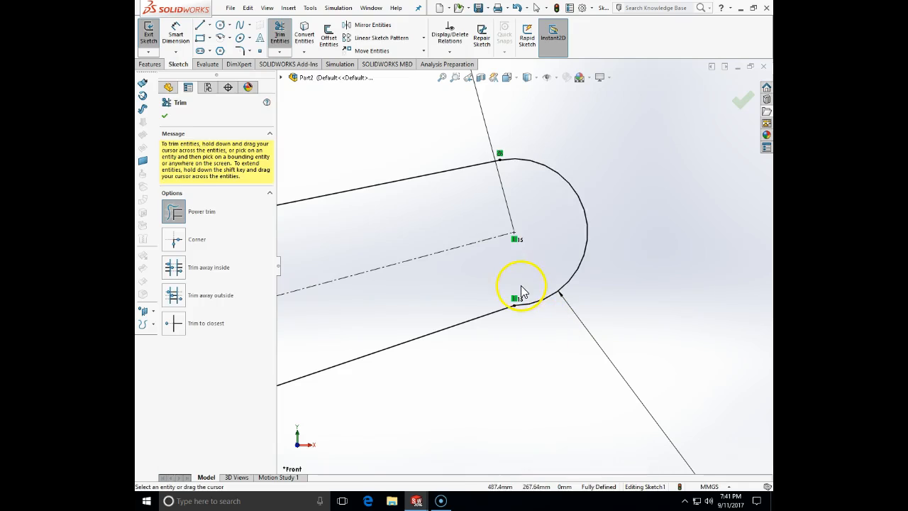
{"action": "key", "text": "Escape"}
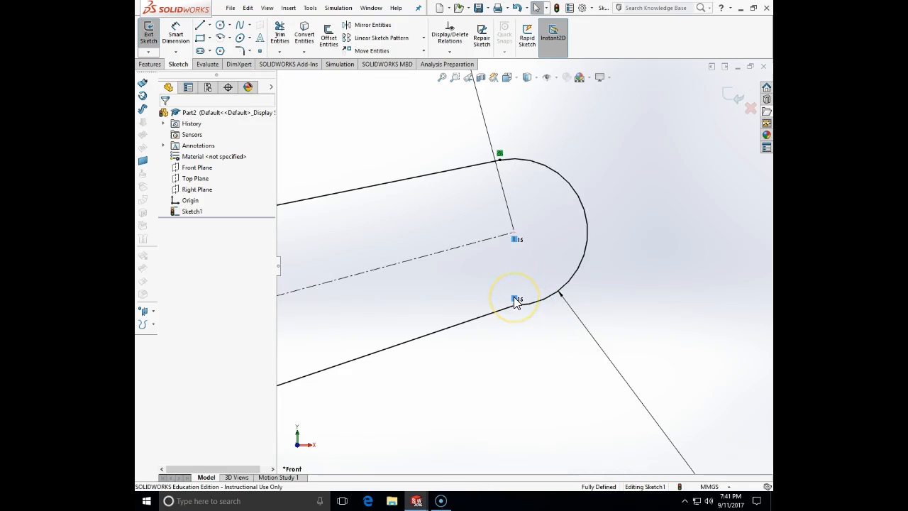
{"action": "key", "text": "Delete"}
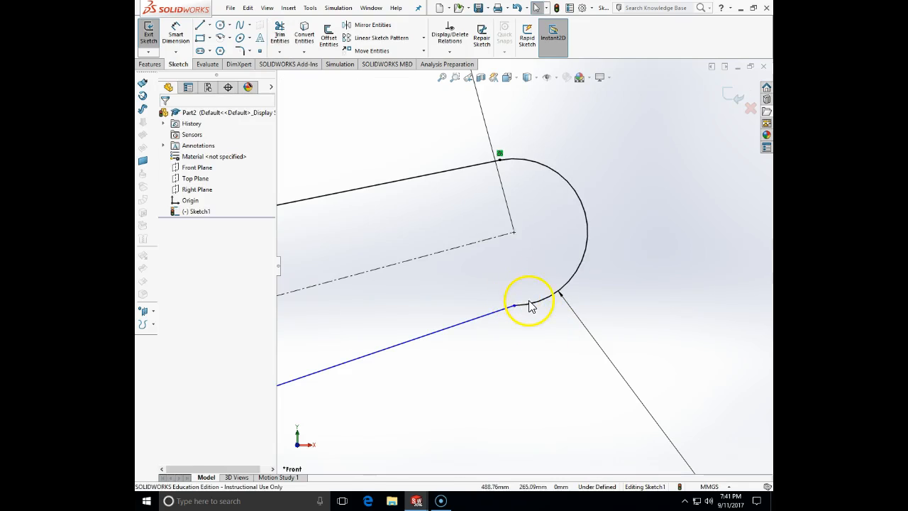
Step: Add a tangent relation between the far end arc and the lower line of the 400 mm arm
{"action": "left_click", "coordinate": [532, 304]}
{"action": "left_click", "coordinate": [499, 316], "text": "ctrl"}
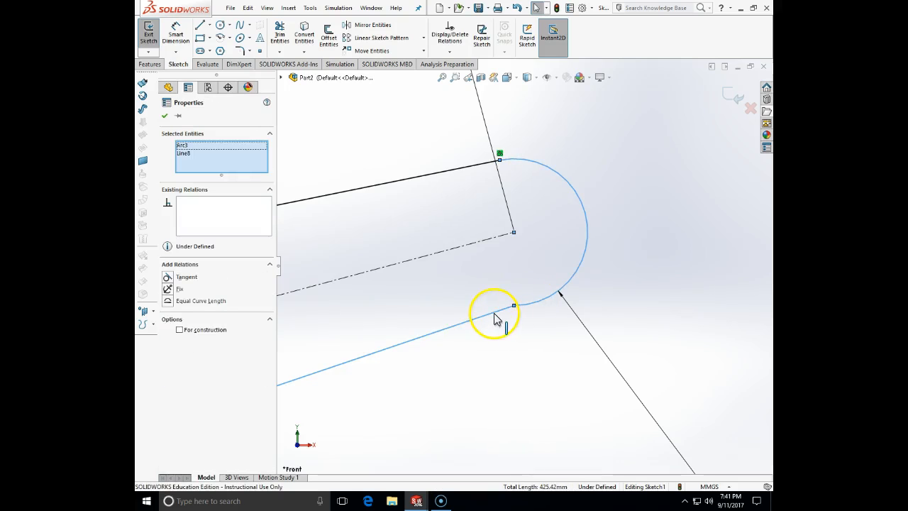
{"action": "left_click", "coordinate": [168, 276]}
{"action": "left_click", "coordinate": [470, 390]}
Step: Exit the sketch and extrude its closed contour as a blind boss 10 mm deep
{"action": "key", "text": "f"}
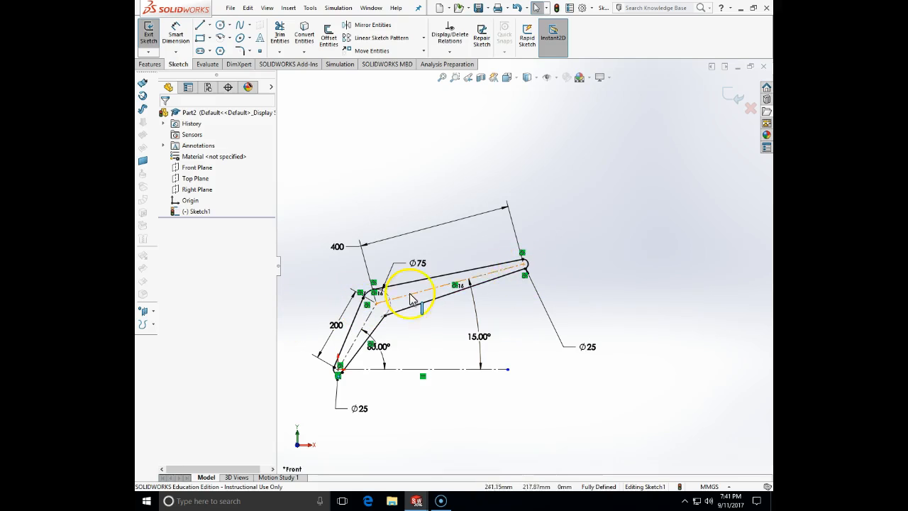
{"action": "left_click", "coordinate": [732, 102]}
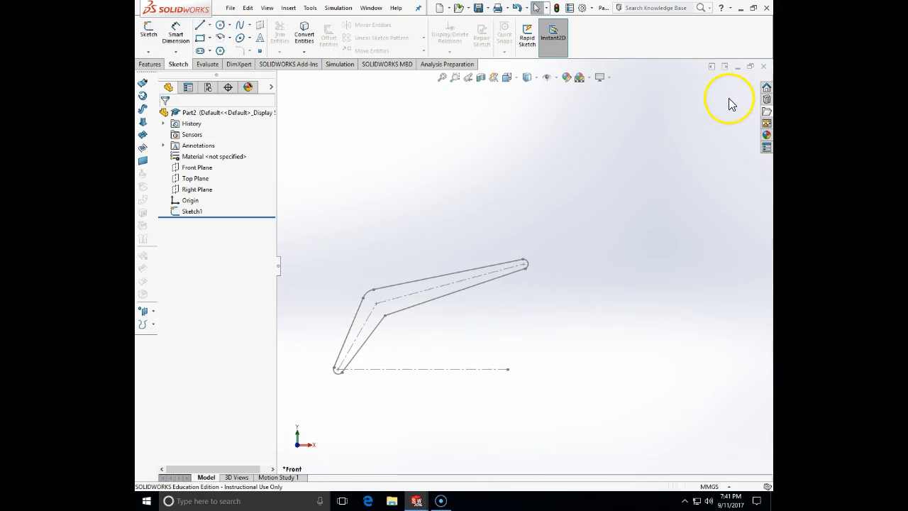
{"action": "left_click", "coordinate": [150, 64]}
{"action": "left_click", "coordinate": [152, 36]}
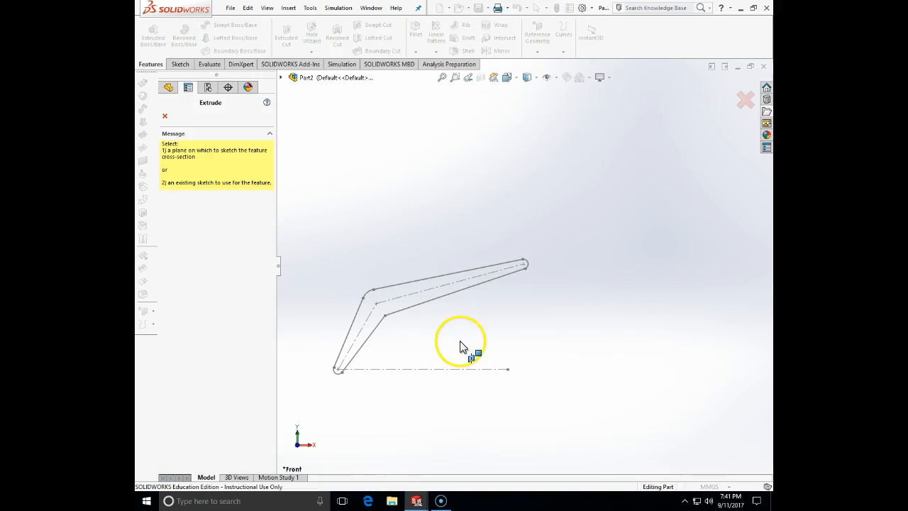
{"action": "left_click", "coordinate": [419, 288]}
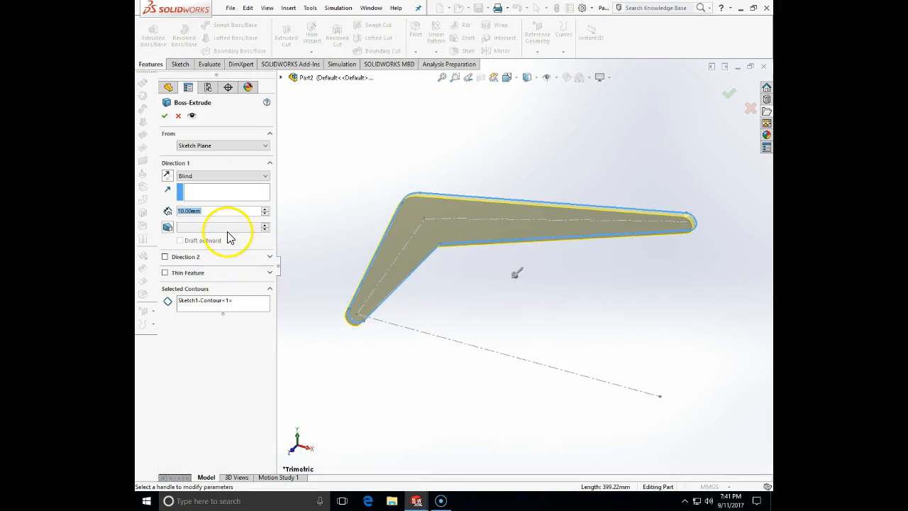
{"action": "left_click", "coordinate": [164, 115]}
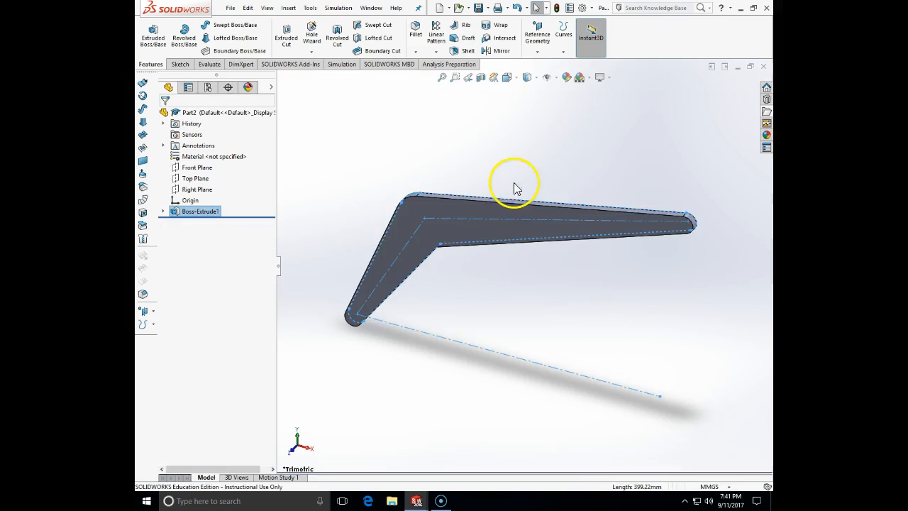
Step: Start a sketch on the plate's front face and place three points, near the elbow, the far end and the origin end
{"action": "left_click", "coordinate": [182, 65]}
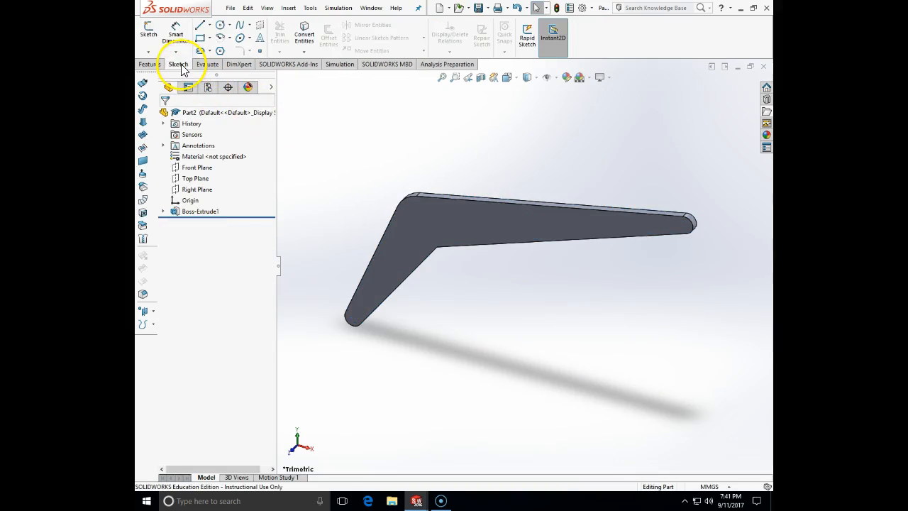
{"action": "left_click", "coordinate": [148, 30]}
{"action": "left_click", "coordinate": [427, 230]}
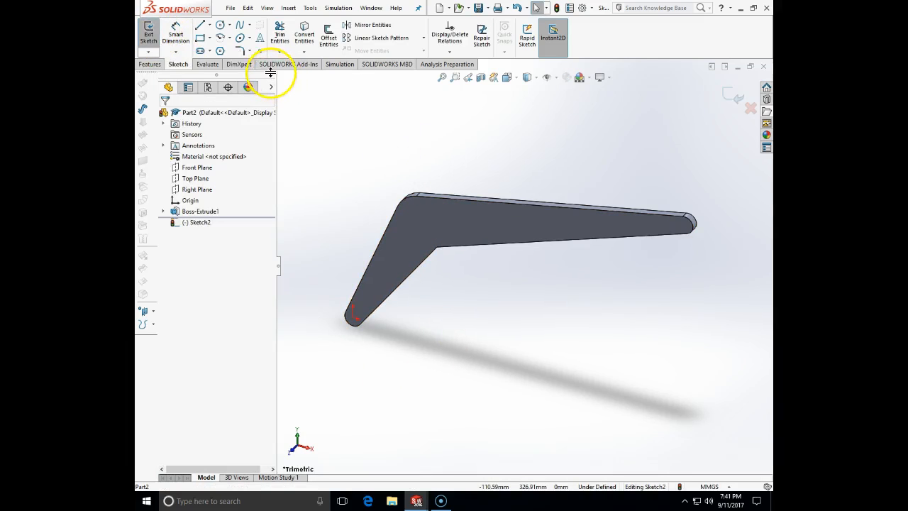
{"action": "left_click", "coordinate": [259, 50]}
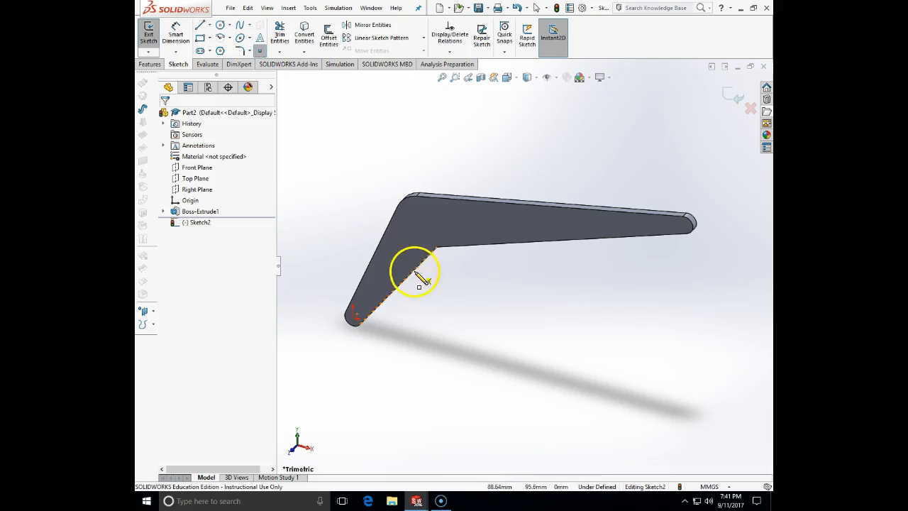
{"action": "left_click", "coordinate": [415, 225]}
{"action": "left_click", "coordinate": [669, 226]}
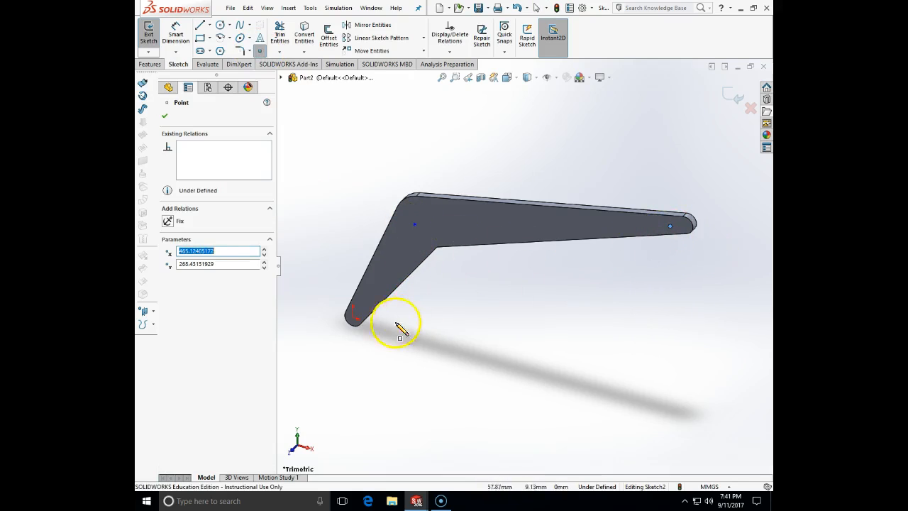
{"action": "key", "text": "Escape"}
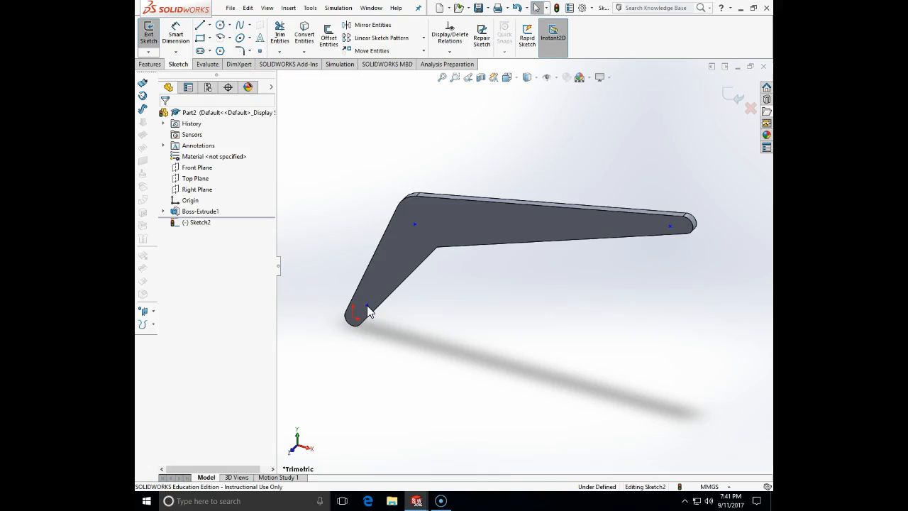
Step: Make the sketch point near the origin concentric with the rounded edge at that end of the plate
{"action": "left_click", "coordinate": [367, 308]}
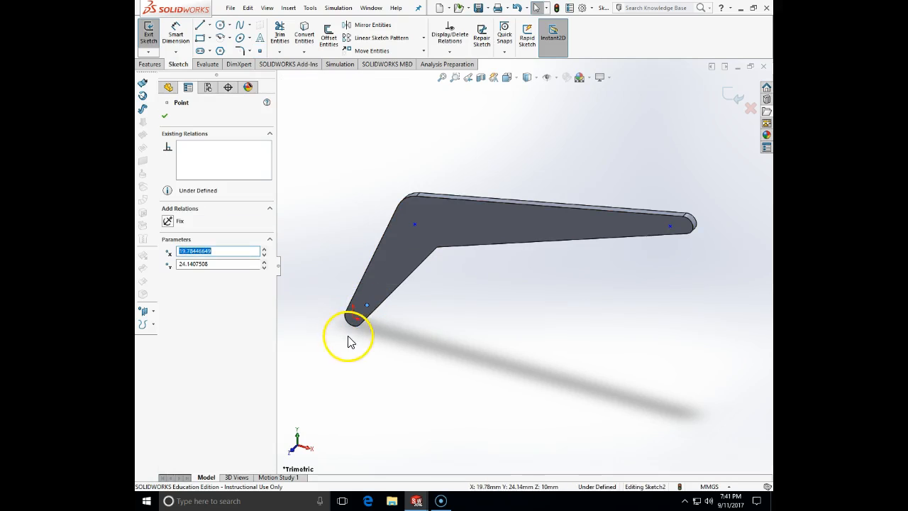
{"action": "left_click", "coordinate": [354, 323], "text": "ctrl"}
{"action": "left_click", "coordinate": [186, 300]}
{"action": "key", "text": "Escape"}
Step: Make the sketch point near the elbow concentric with the plate's rounded elbow edge
{"action": "left_click", "coordinate": [416, 226]}
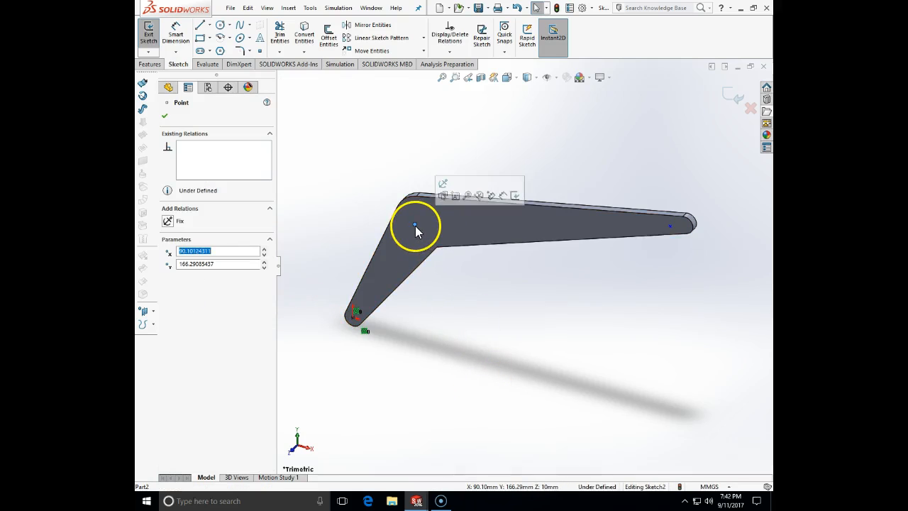
{"action": "left_click", "coordinate": [409, 201], "text": "ctrl"}
{"action": "left_click", "coordinate": [189, 276]}
{"action": "key", "text": "Escape"}
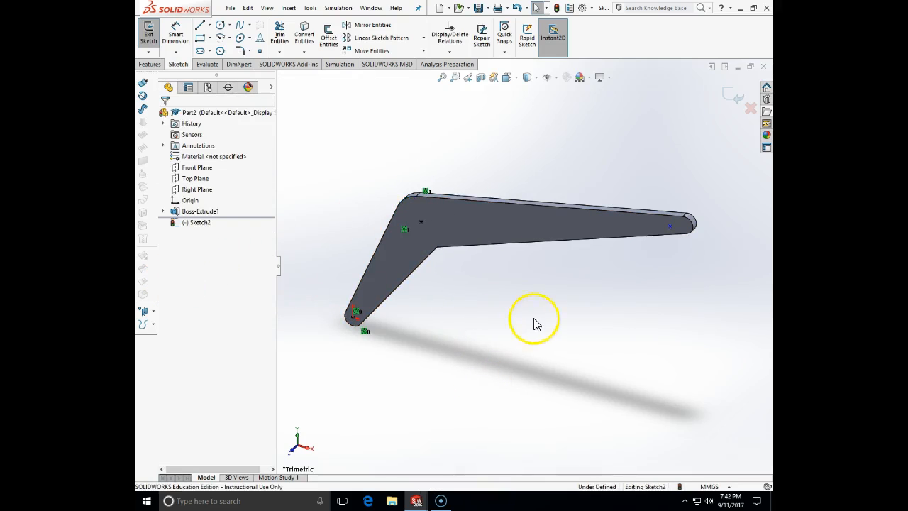
Step: Make the far-end sketch point concentric with the rounded edge at that end and exit the sketch
{"action": "left_click", "coordinate": [671, 227]}
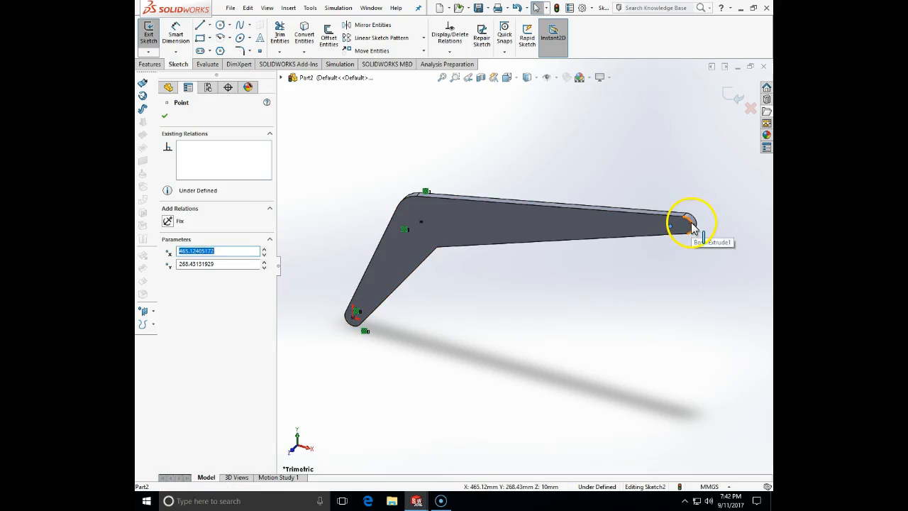
{"action": "left_click", "coordinate": [693, 226], "text": "ctrl"}
{"action": "left_click", "coordinate": [174, 276]}
{"action": "left_click", "coordinate": [587, 376]}
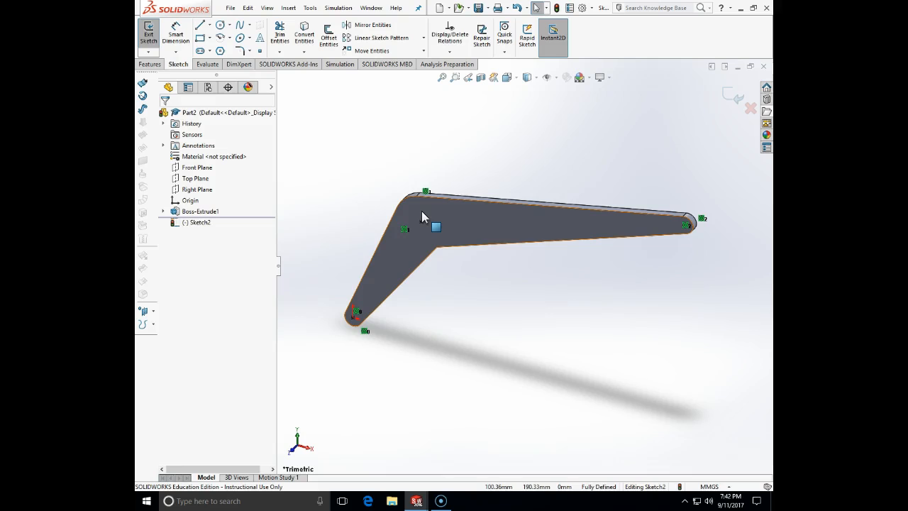
{"action": "left_click", "coordinate": [732, 100]}
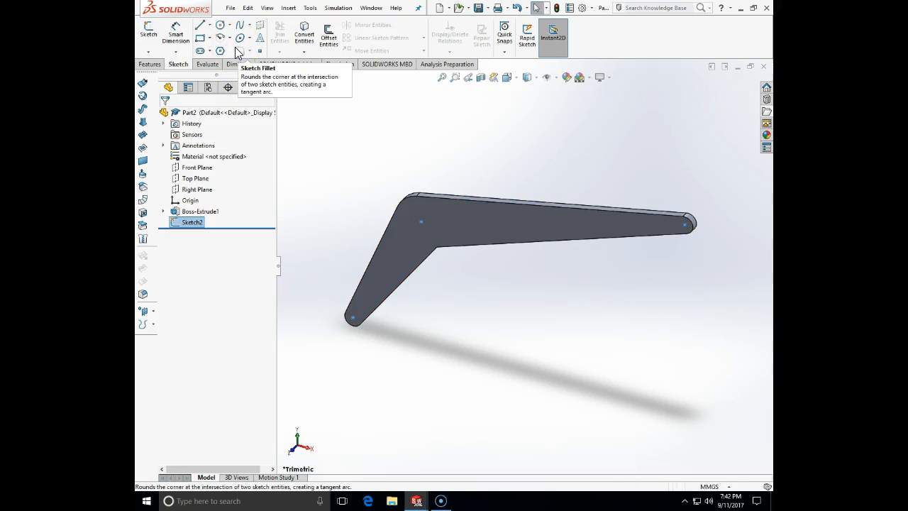
Step: Start saving the part under a new name and browse to the ENGT237-FA2-017 folder in Documents
{"action": "left_click", "coordinate": [231, 8]}
{"action": "left_click", "coordinate": [245, 116]}
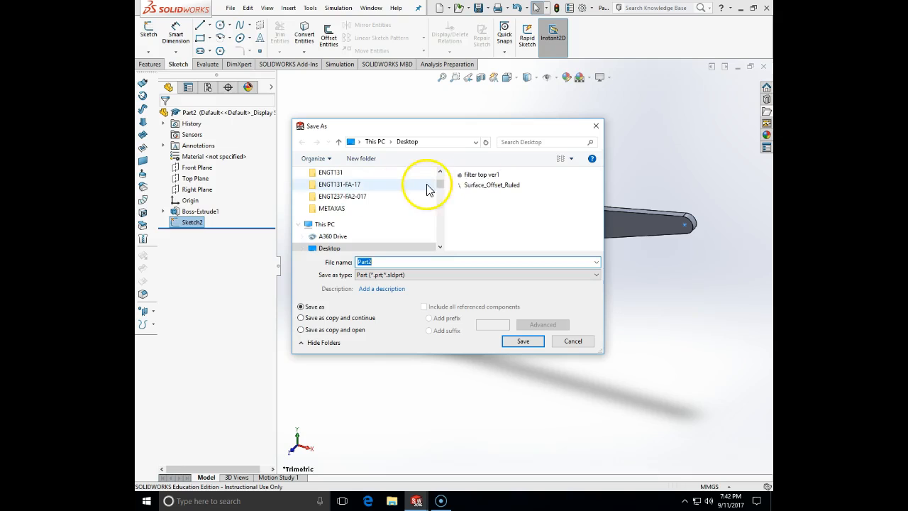
{"action": "left_click_drag", "start_coordinate": [435, 182], "coordinate": [445, 214]}
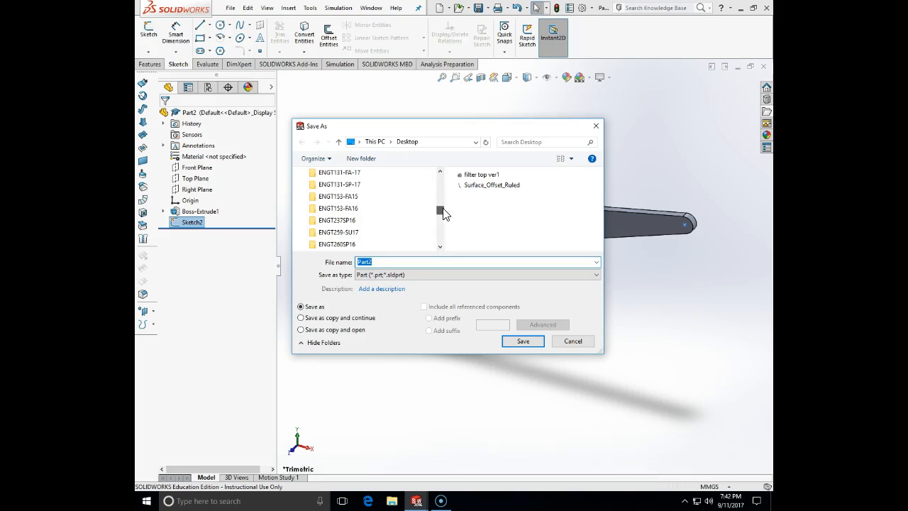
{"action": "left_click", "coordinate": [440, 173]}
{"action": "left_click", "coordinate": [439, 172]}
{"action": "left_click", "coordinate": [439, 172]}
{"action": "left_click", "coordinate": [439, 172]}
{"action": "left_click", "coordinate": [440, 172]}
{"action": "left_click", "coordinate": [440, 172]}
{"action": "left_click", "coordinate": [440, 172]}
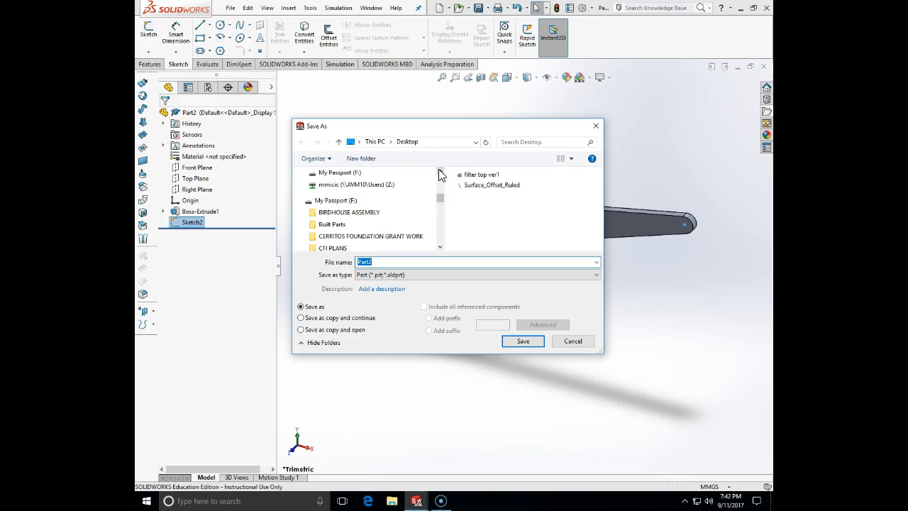
{"action": "left_click_drag", "start_coordinate": [442, 193], "coordinate": [442, 215]}
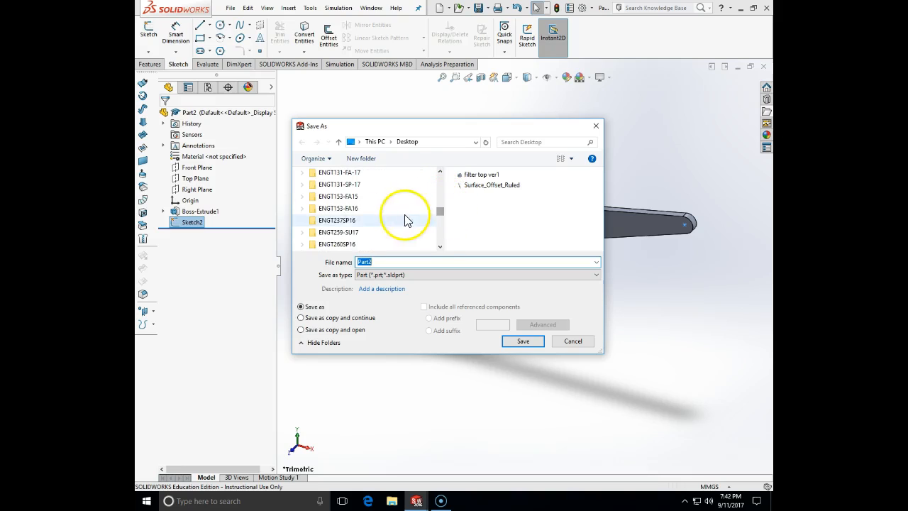
{"action": "left_click_drag", "start_coordinate": [439, 211], "coordinate": [436, 184]}
{"action": "left_click", "coordinate": [330, 193]}
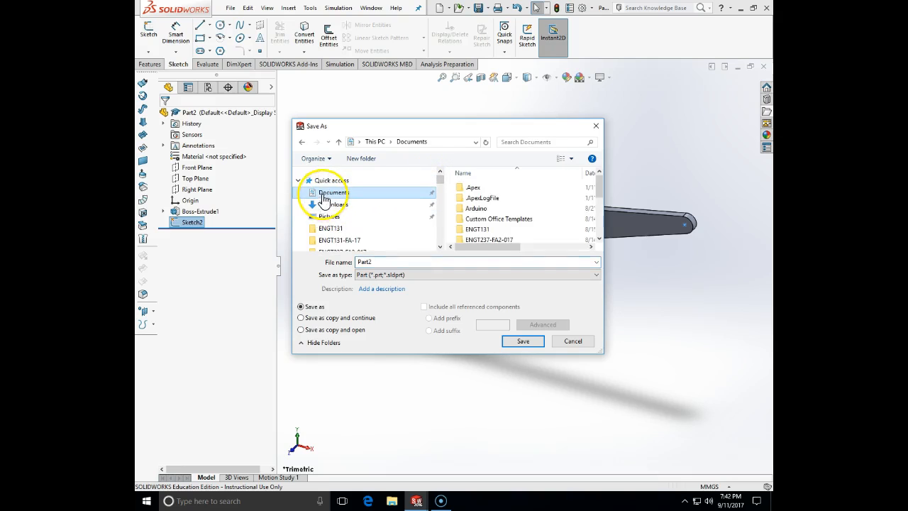
{"action": "left_click_drag", "start_coordinate": [598, 191], "coordinate": [600, 203]}
{"action": "left_click", "coordinate": [510, 209]}
{"action": "double_click", "coordinate": [511, 209]}
Step: Name the part file ARM-press and save it
{"action": "double_click", "coordinate": [369, 262]}
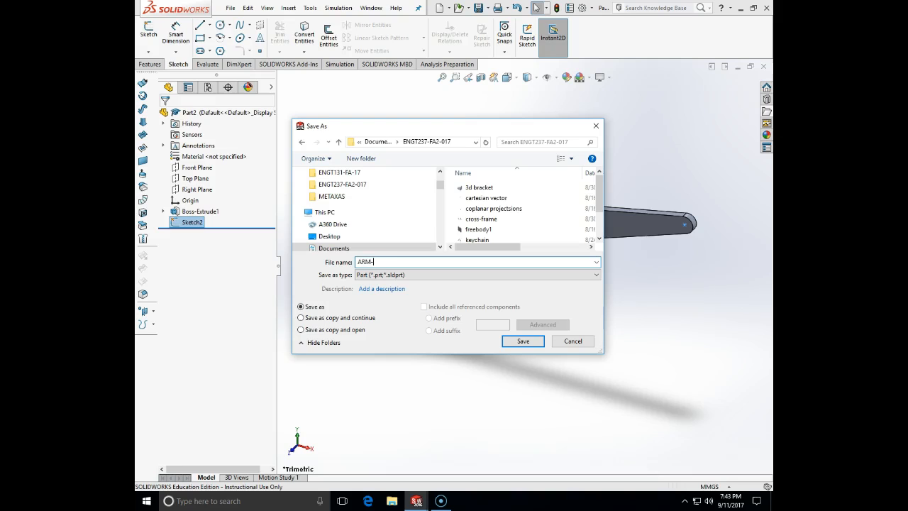
{"action": "type", "text": "ARM-press"}
{"action": "key", "text": "Return"}
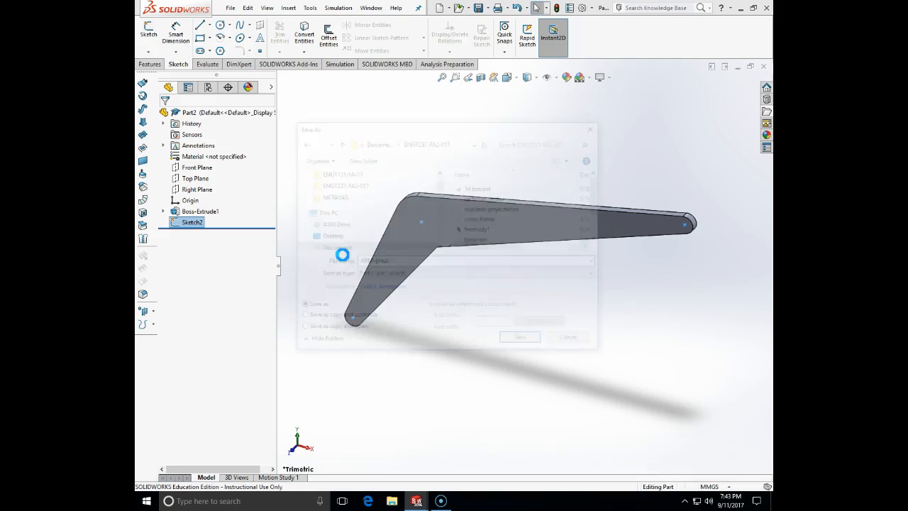
Step: Create a new part document and start a sketch on the Front Plane
{"action": "left_click", "coordinate": [230, 8]}
{"action": "left_click", "coordinate": [242, 27]}
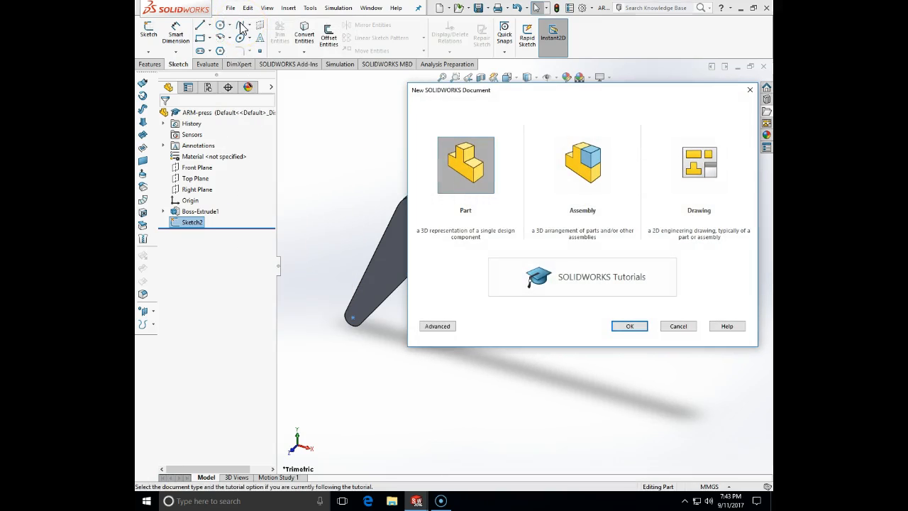
{"action": "double_click", "coordinate": [459, 167]}
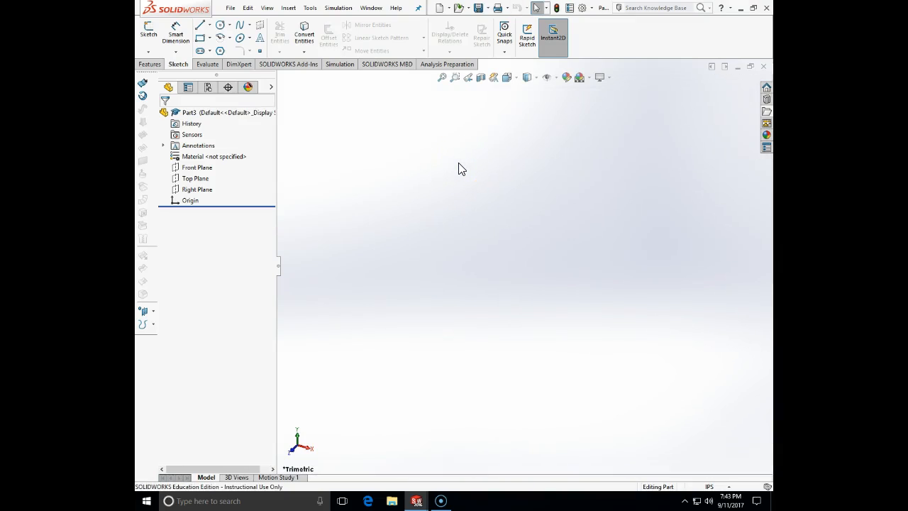
{"action": "left_click", "coordinate": [149, 32]}
{"action": "left_click", "coordinate": [436, 180]}
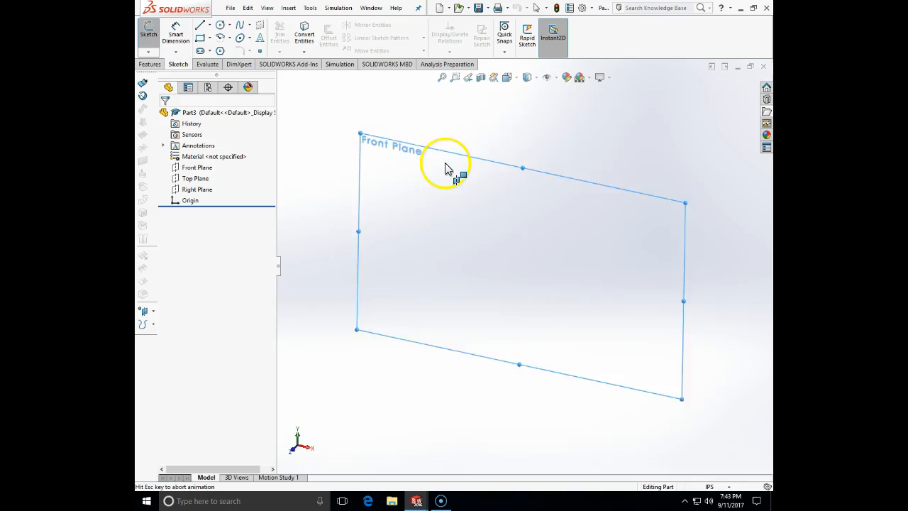
Step: Sketch a horizontal straight slot starting at the origin, about 2.56 in between centres and 1.81 in wide
{"action": "left_click", "coordinate": [210, 51]}
{"action": "left_click", "coordinate": [217, 61]}
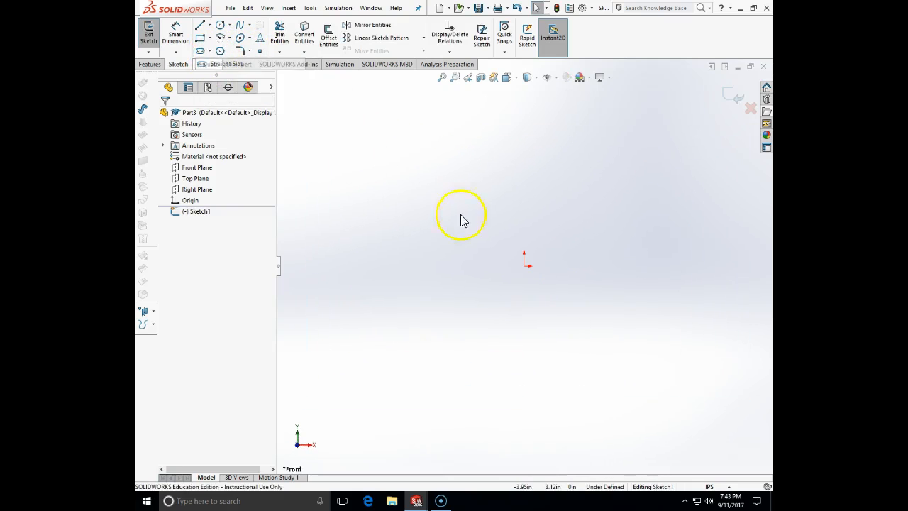
{"action": "left_click", "coordinate": [524, 266]}
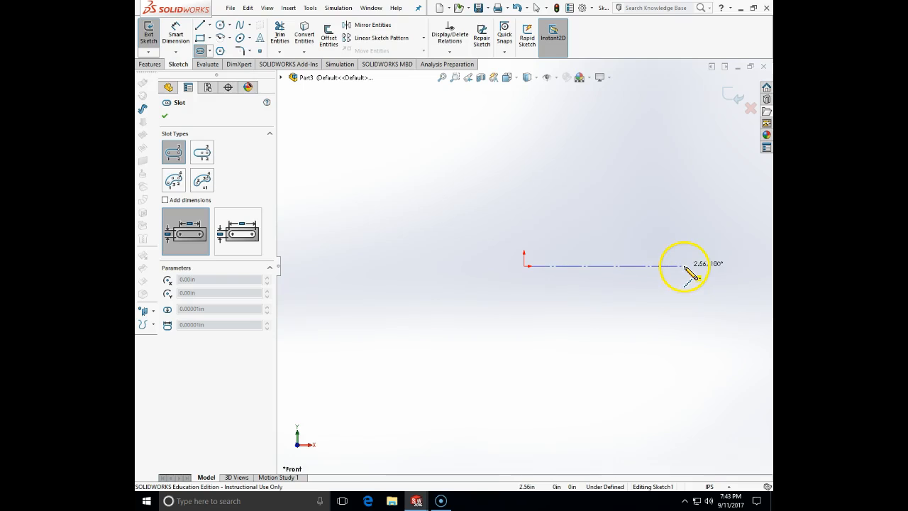
{"action": "left_click", "coordinate": [686, 268]}
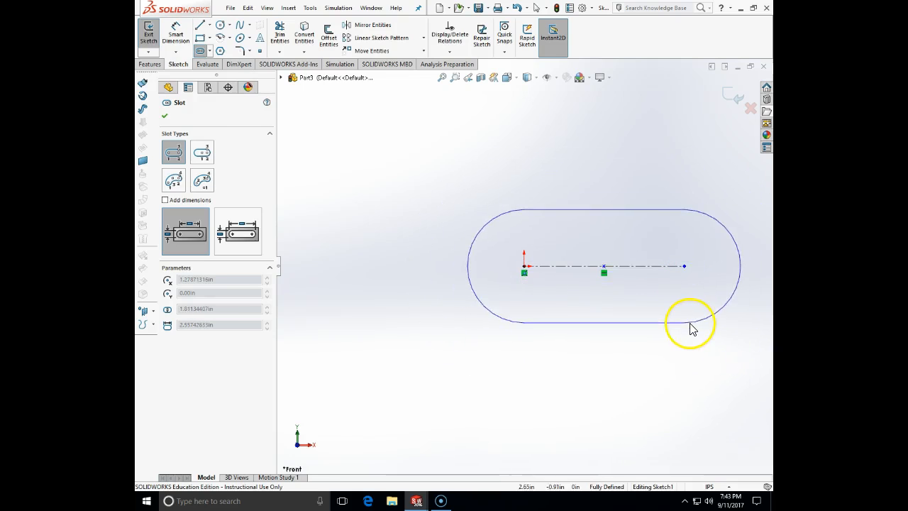
{"action": "left_click", "coordinate": [688, 323]}
{"action": "key", "text": "Escape"}
Step: Switch the document units to MMGS (millimeter, gram, second) and reopen the slot sketch for editing
{"action": "left_click", "coordinate": [729, 487]}
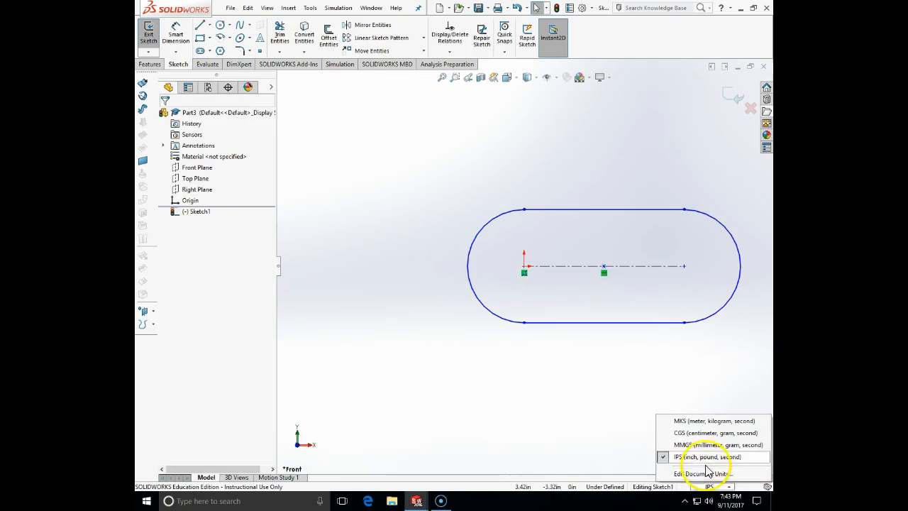
{"action": "left_click", "coordinate": [695, 446]}
{"action": "right_click", "coordinate": [196, 211]}
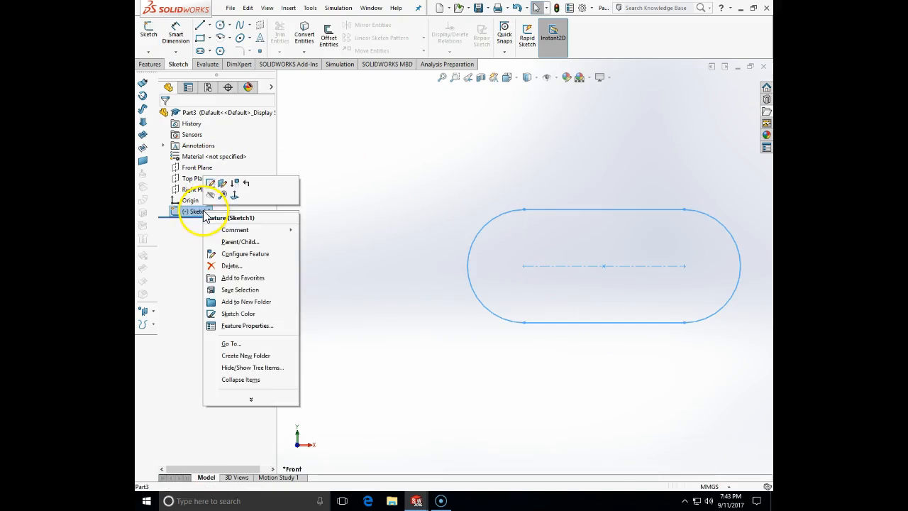
{"action": "left_click", "coordinate": [211, 186]}
Step: Dimension the slot's centre-to-centre length as 180 mm
{"action": "left_click", "coordinate": [175, 33]}
{"action": "left_click", "coordinate": [584, 267]}
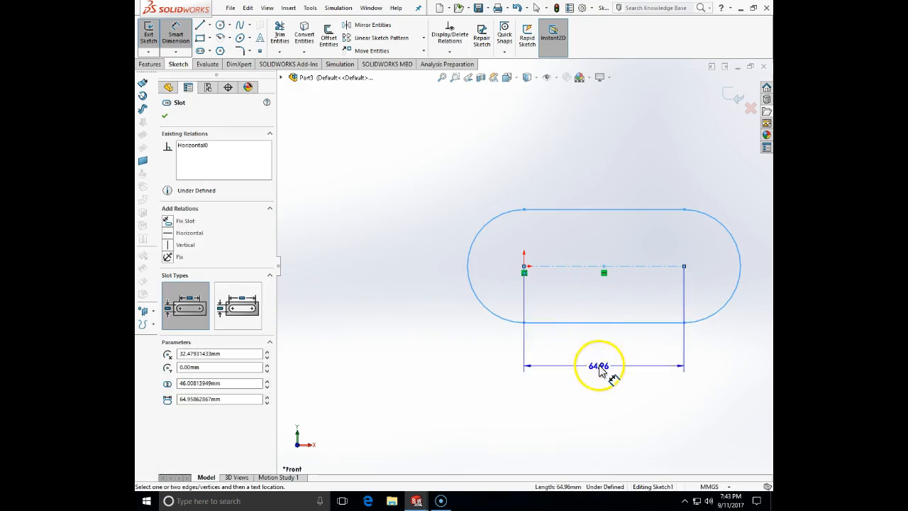
{"action": "left_click", "coordinate": [603, 372]}
{"action": "type", "text": "180"}
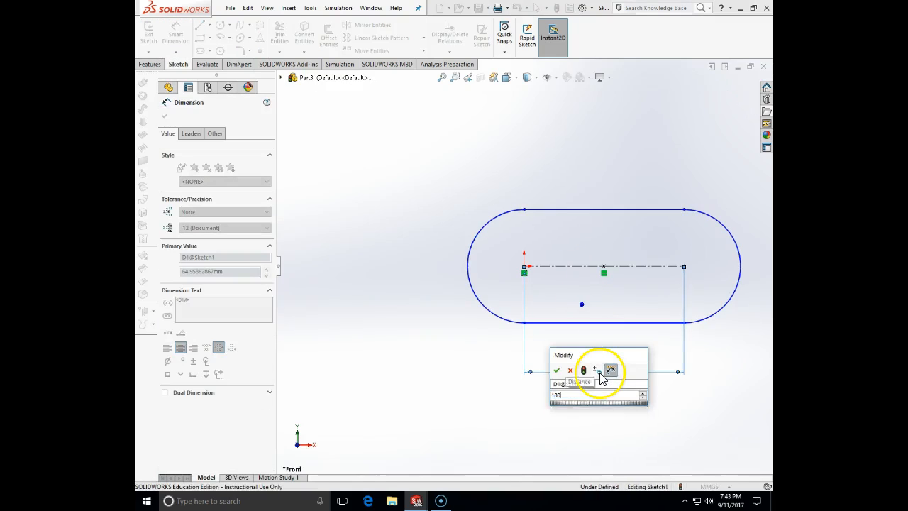
{"action": "key", "text": "Return"}
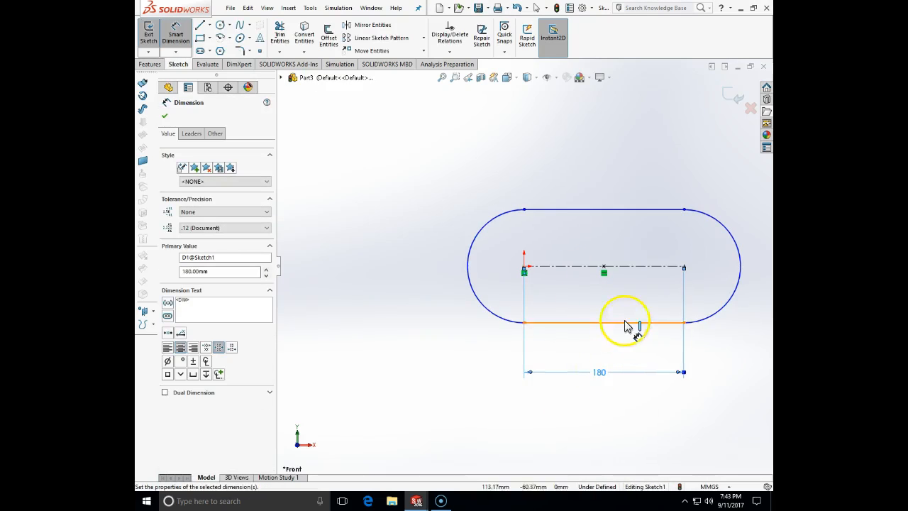
Step: Dimension the slot's width between its straight edges as 25 mm and exit the sketch
{"action": "left_click", "coordinate": [618, 219]}
{"action": "left_click", "coordinate": [608, 323]}
{"action": "left_click", "coordinate": [415, 284]}
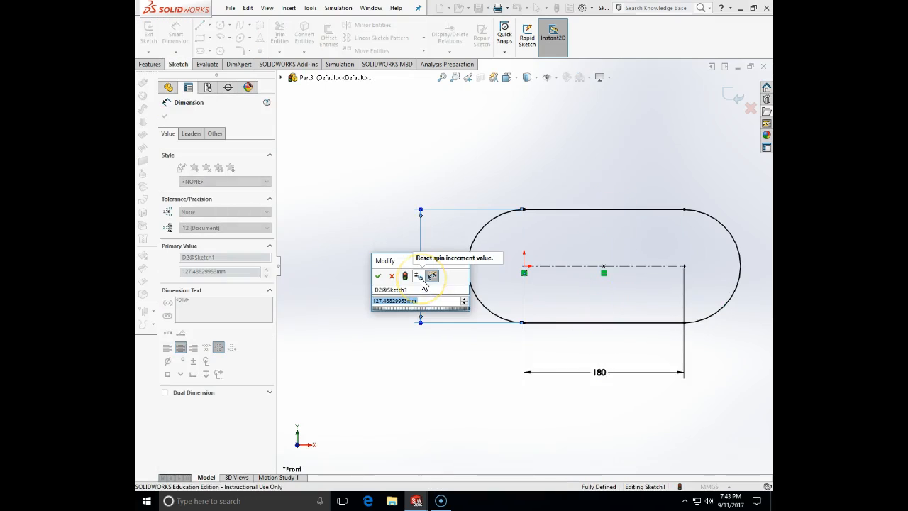
{"action": "type", "text": "25"}
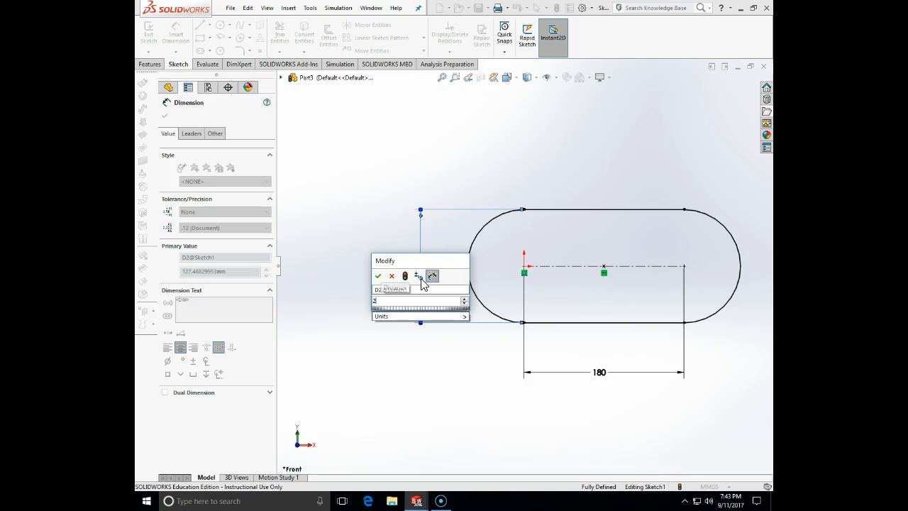
{"action": "key", "text": "Return"}
{"action": "left_click", "coordinate": [718, 152]}
{"action": "left_click", "coordinate": [725, 105]}
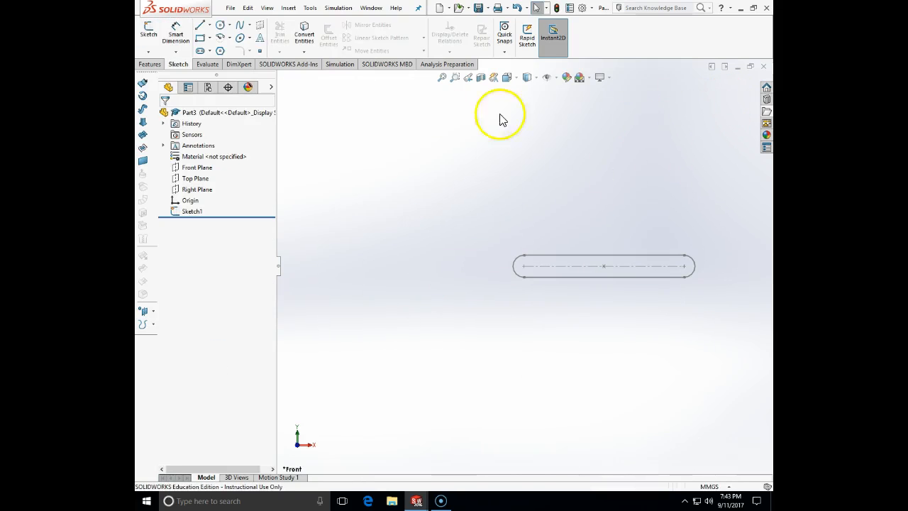
Step: Extrude the slot contour as a blind boss 10 mm deep
{"action": "left_click", "coordinate": [149, 64]}
{"action": "left_click", "coordinate": [152, 37]}
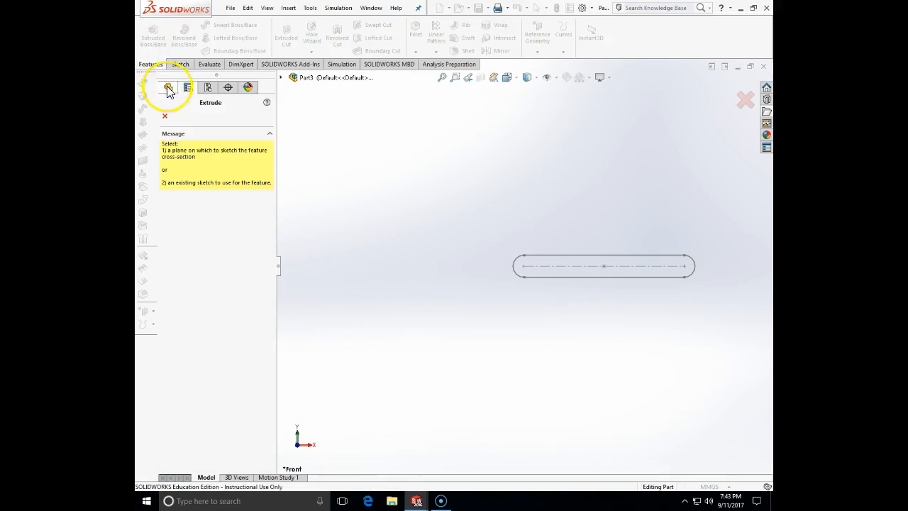
{"action": "left_click", "coordinate": [282, 163]}
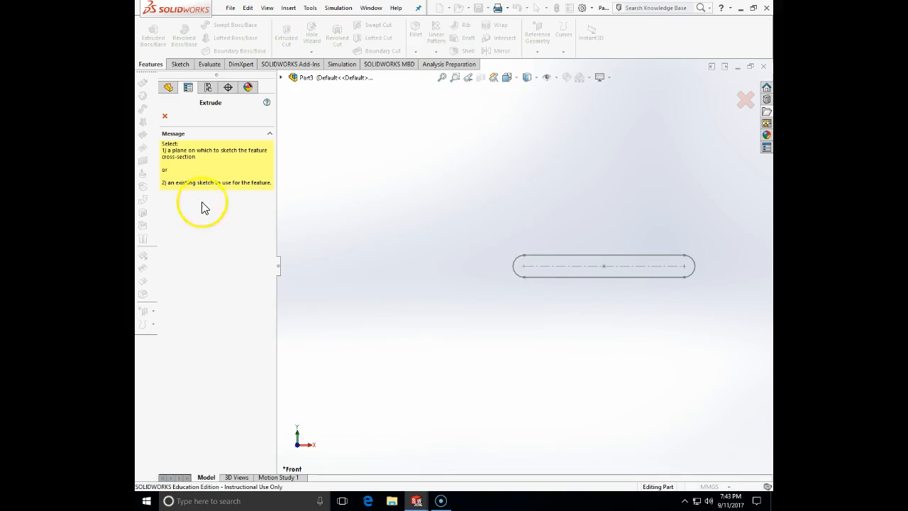
{"action": "left_click", "coordinate": [540, 260]}
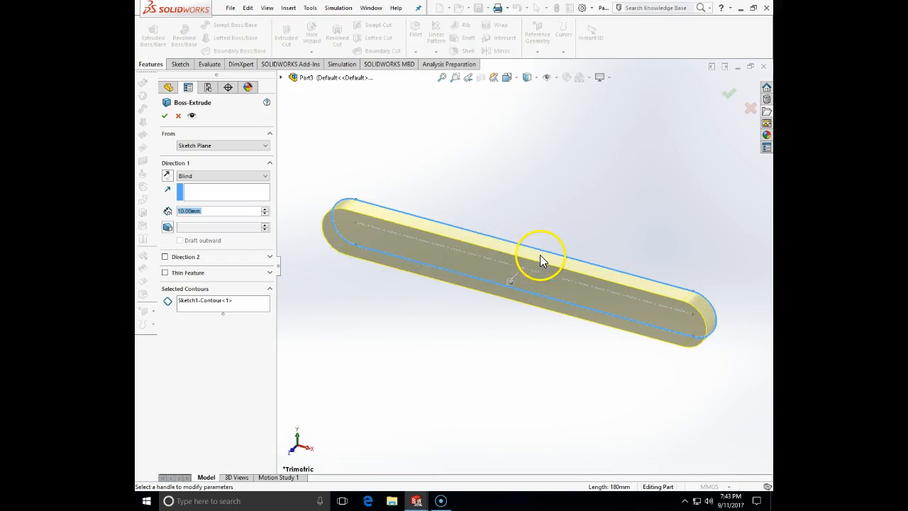
{"action": "left_click", "coordinate": [267, 176]}
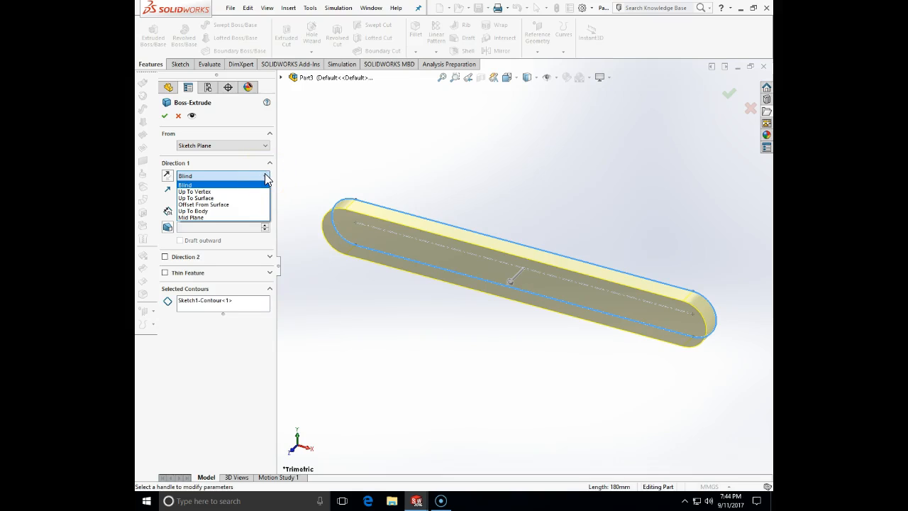
{"action": "left_click", "coordinate": [266, 178]}
{"action": "left_click", "coordinate": [165, 116]}
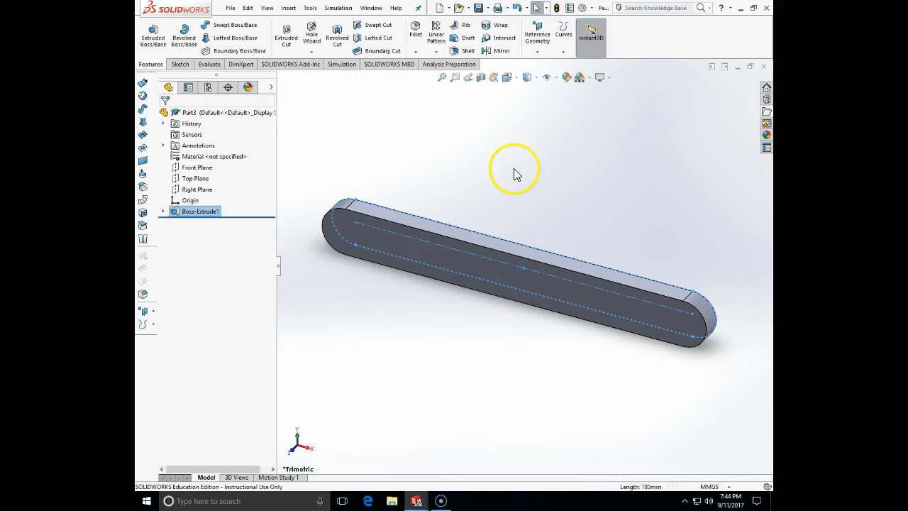
Step: Start a sketch on the link's large flat face and place points at the origin and near the centre of the opposite rounded end
{"action": "middle_click_drag", "start_coordinate": [587, 260], "coordinate": [574, 241]}
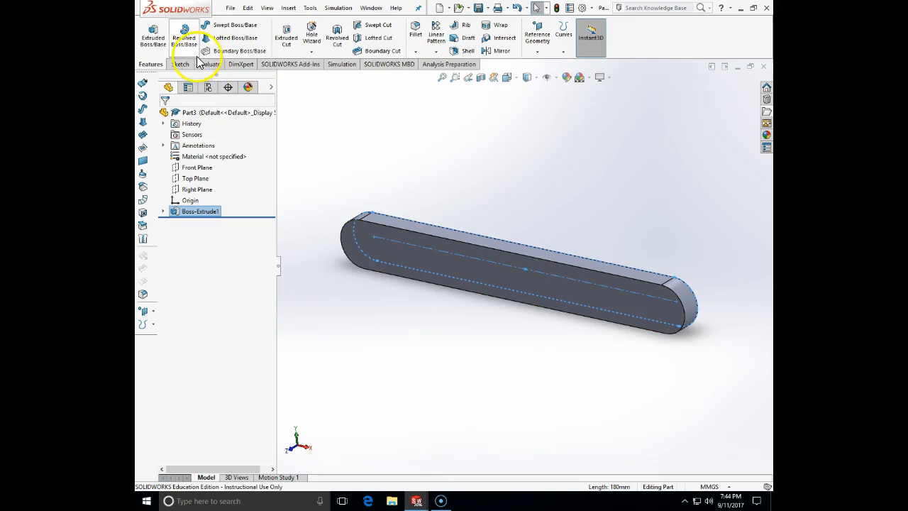
{"action": "left_click", "coordinate": [179, 64]}
{"action": "left_click", "coordinate": [148, 30]}
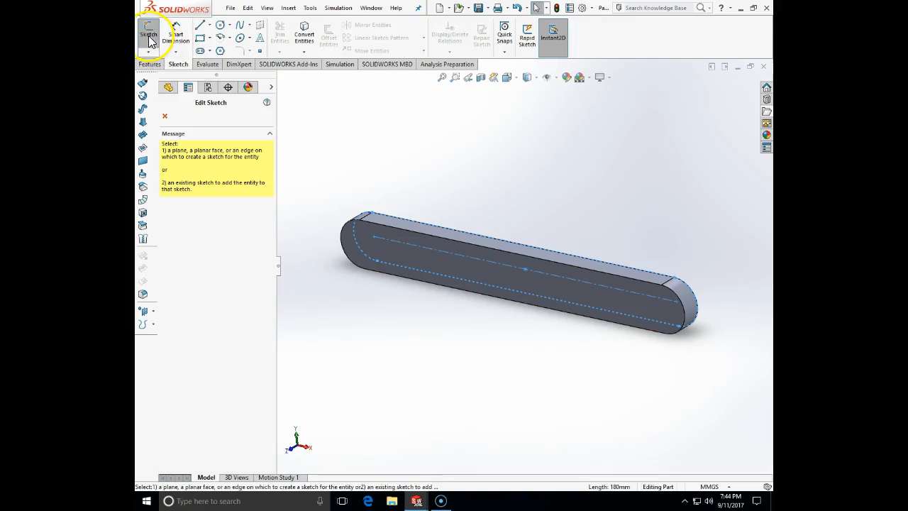
{"action": "left_click", "coordinate": [374, 246]}
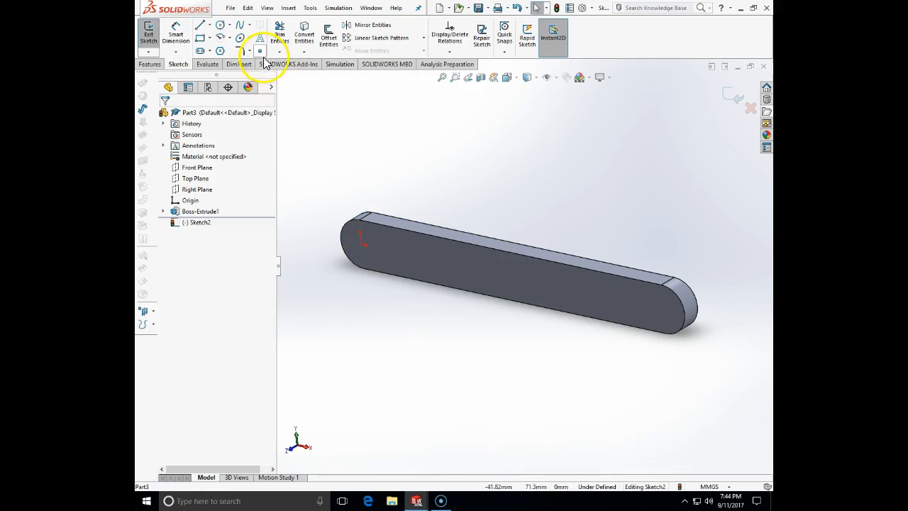
{"action": "left_click", "coordinate": [260, 51]}
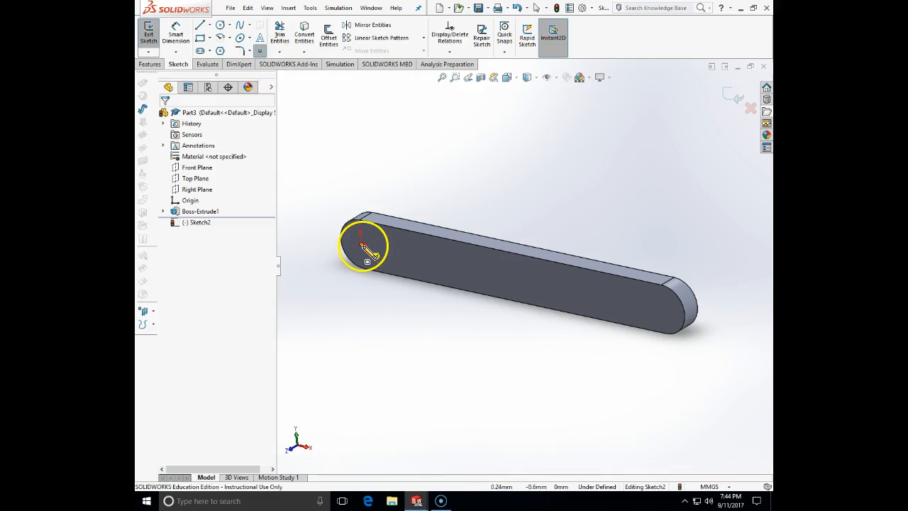
{"action": "left_click", "coordinate": [361, 245]}
{"action": "left_click", "coordinate": [668, 310]}
{"action": "key", "text": "Escape"}
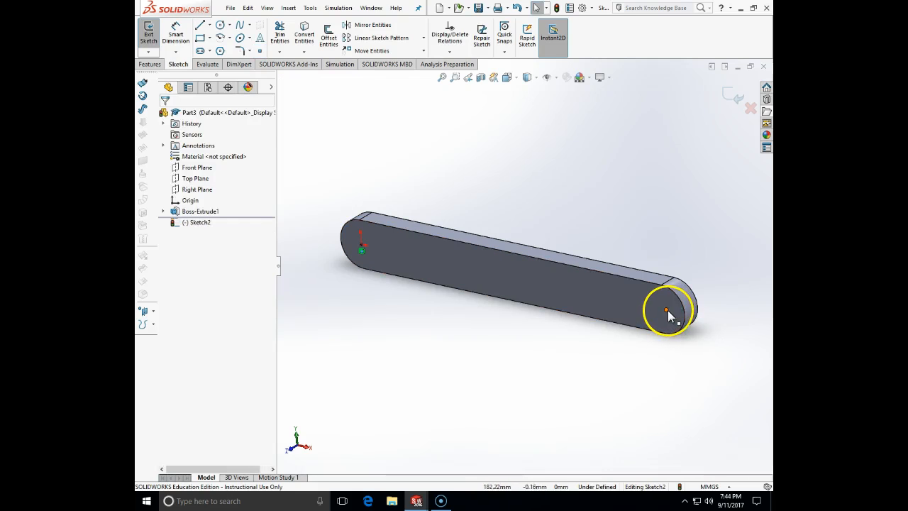
Step: Make the far sketch point concentric with the link's rounded end edge and exit the sketch
{"action": "left_click", "coordinate": [667, 312]}
{"action": "left_click", "coordinate": [675, 301], "text": "ctrl"}
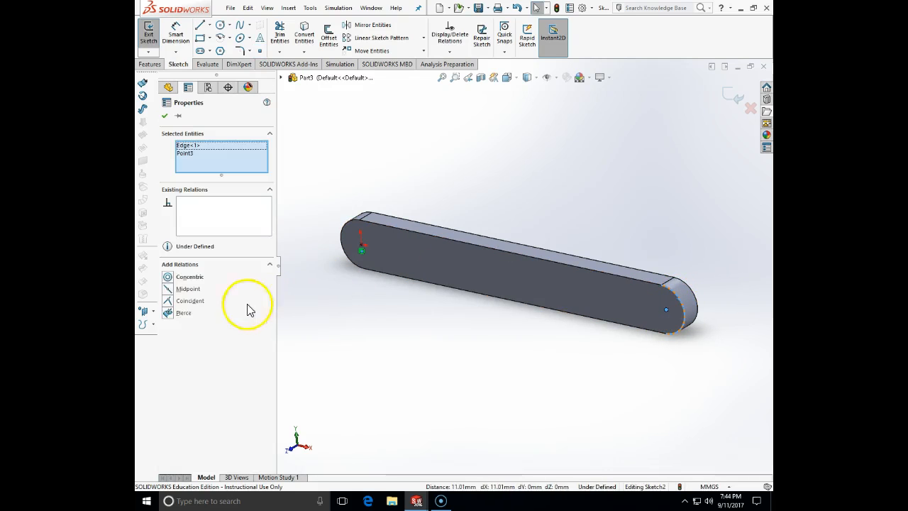
{"action": "left_click", "coordinate": [167, 278]}
{"action": "left_click", "coordinate": [482, 345]}
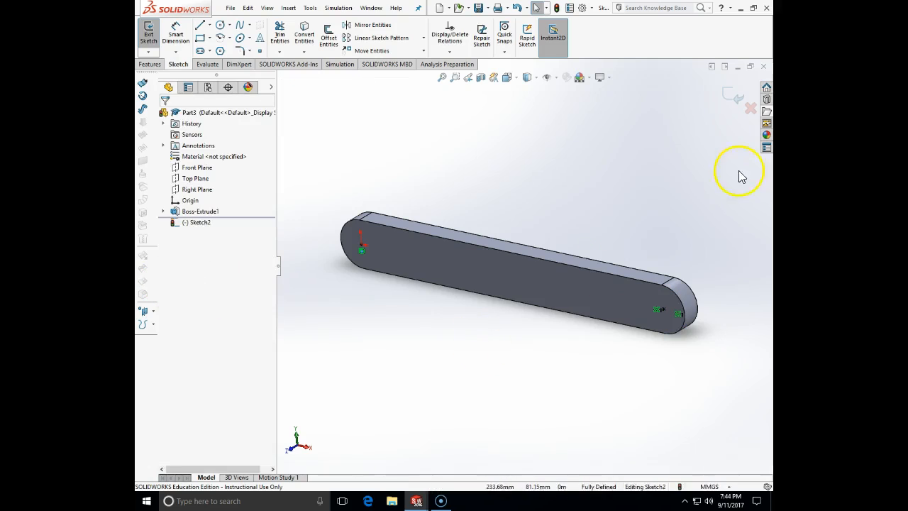
{"action": "left_click", "coordinate": [737, 97]}
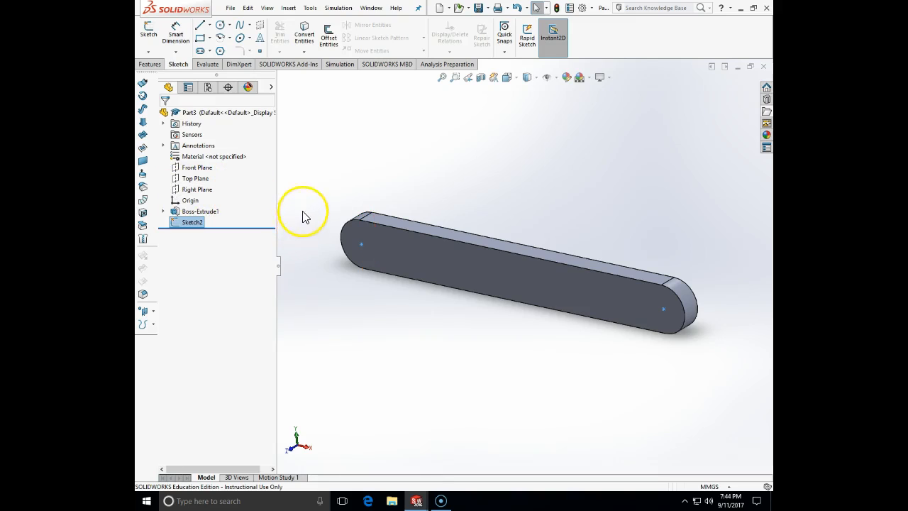
Step: Save the part under the file name link-press
{"action": "left_click", "coordinate": [232, 8]}
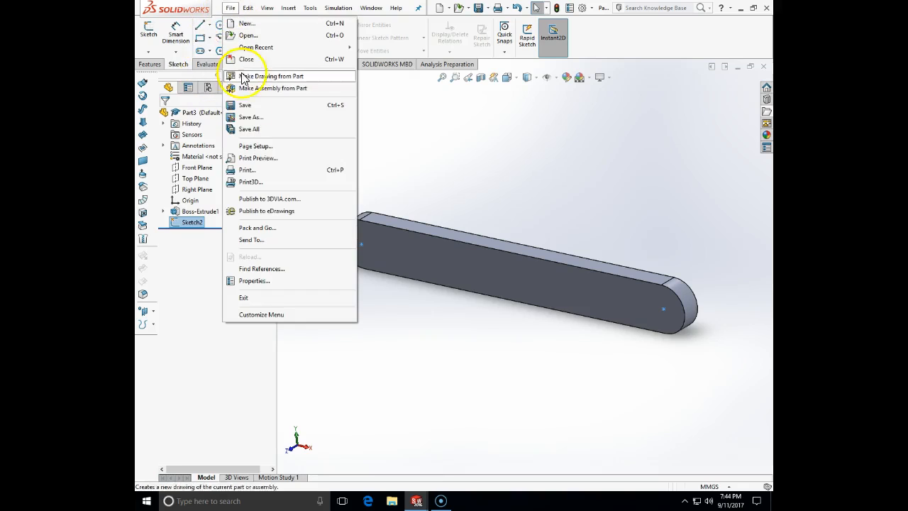
{"action": "left_click", "coordinate": [250, 117]}
{"action": "type", "text": "link-press"}
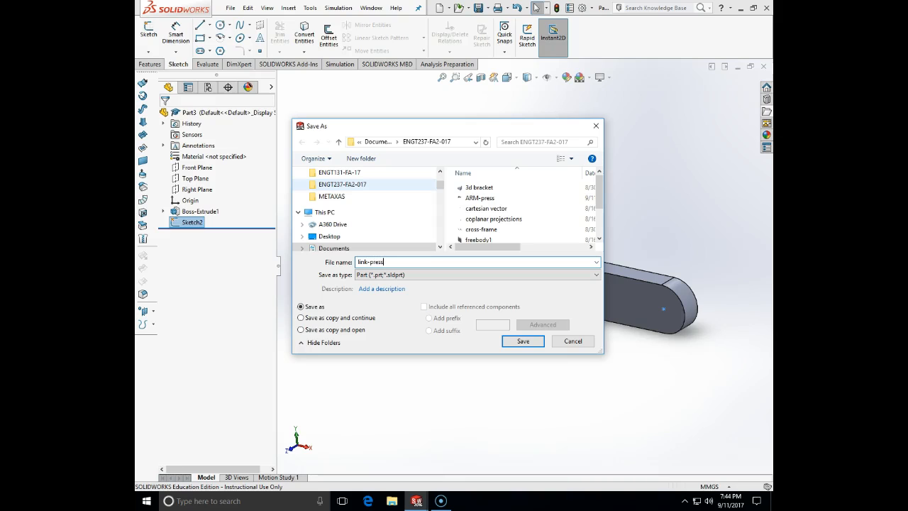
{"action": "key", "text": "Return"}
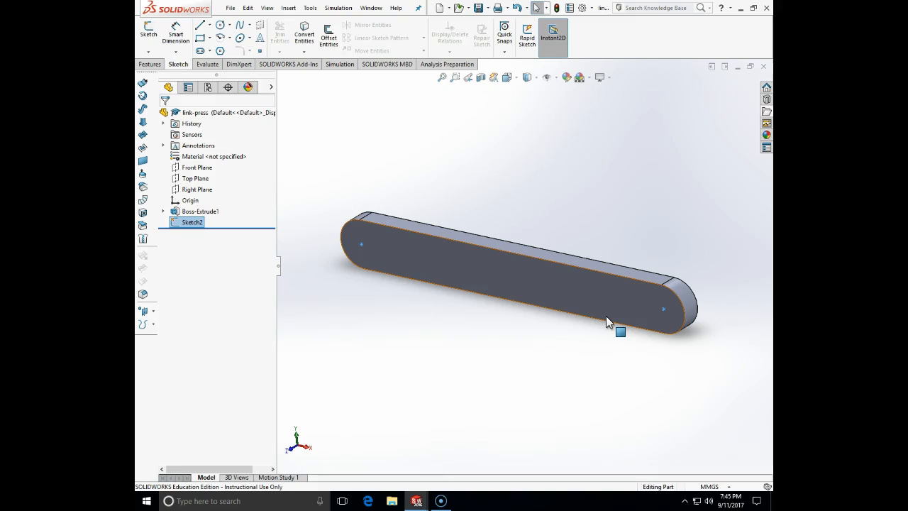
Step: Create a new part document
{"action": "left_click", "coordinate": [230, 8]}
{"action": "left_click", "coordinate": [245, 24]}
{"action": "left_click", "coordinate": [463, 175]}
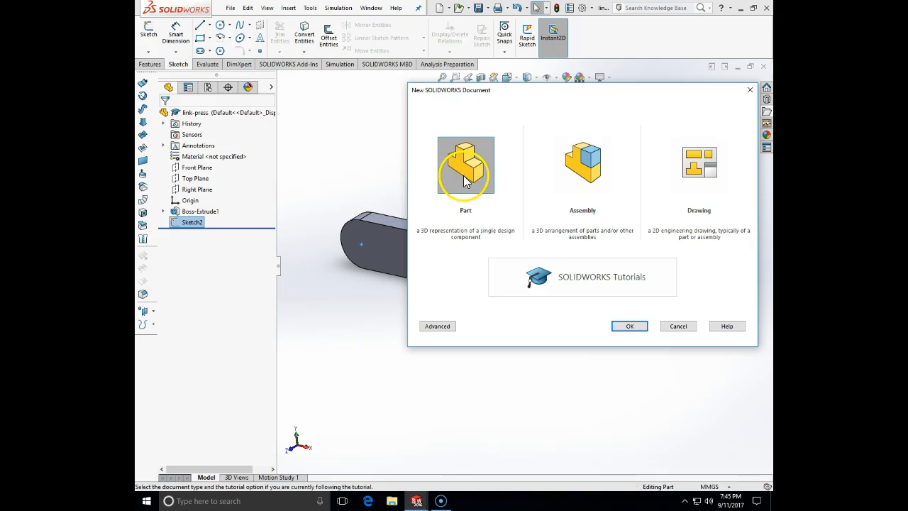
{"action": "double_click", "coordinate": [463, 175]}
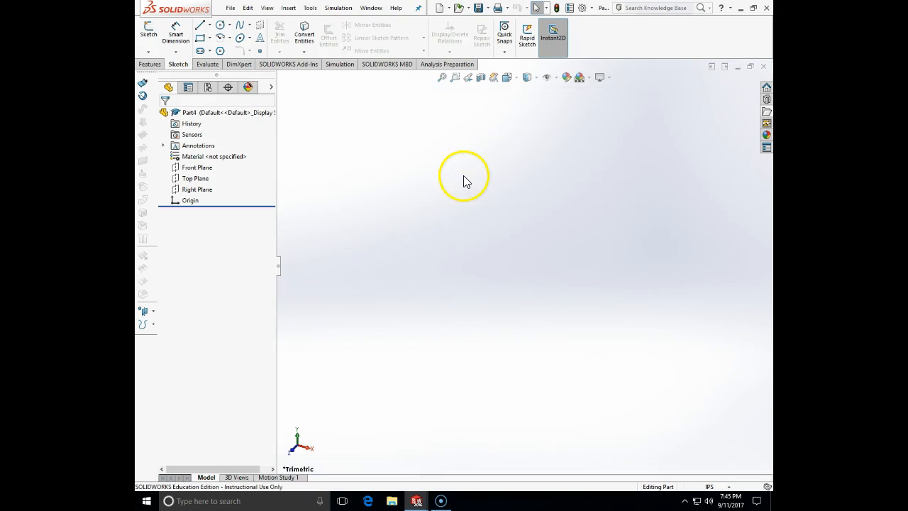
Step: Sketch a center rectangle about 1.37 by 1.42 in on the Front Plane, centred above the origin
{"action": "left_click", "coordinate": [200, 37]}
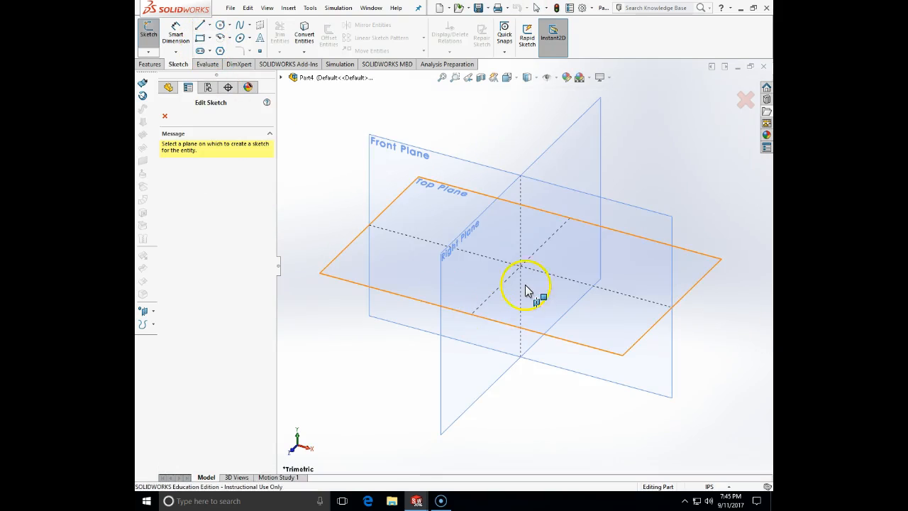
{"action": "left_click", "coordinate": [557, 186]}
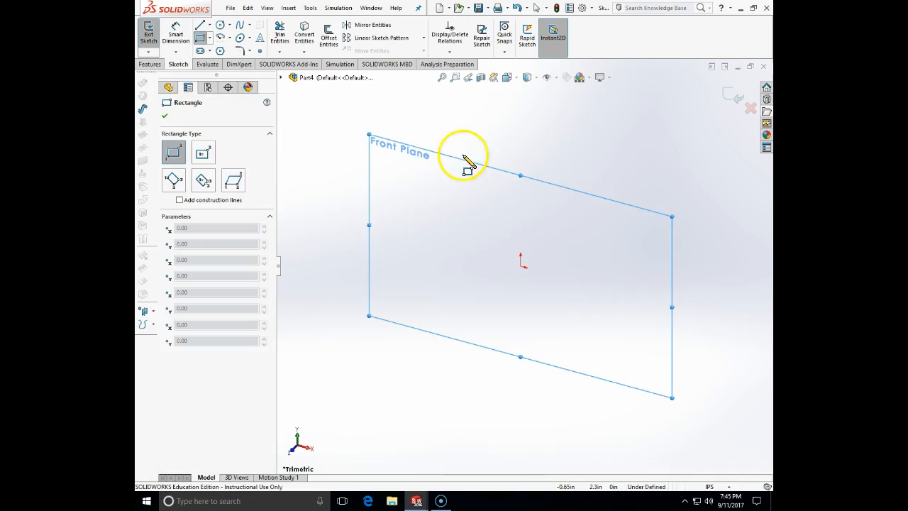
{"action": "left_click", "coordinate": [207, 158]}
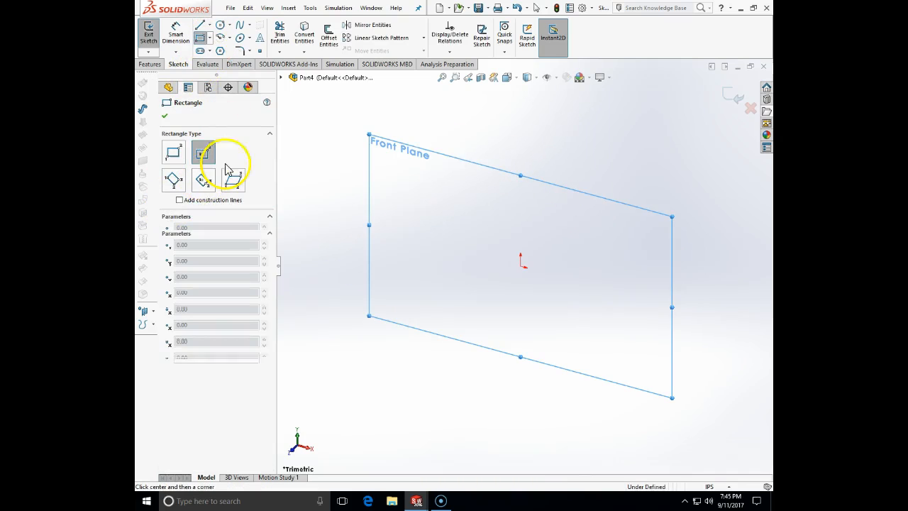
{"action": "left_click", "coordinate": [520, 232]}
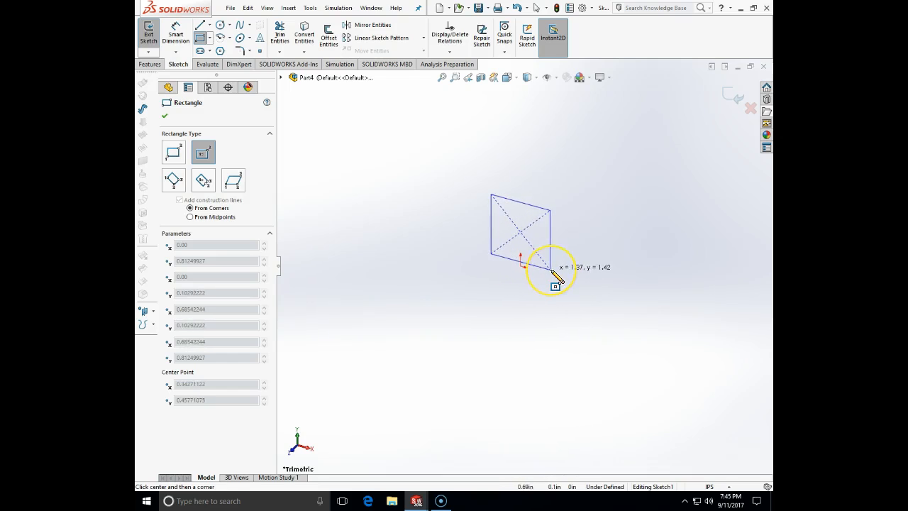
{"action": "left_click", "coordinate": [551, 271]}
{"action": "key", "text": "Escape"}
Step: Add a horizontal relation between the rectangle's lower corner and the origin
{"action": "left_click", "coordinate": [551, 271]}
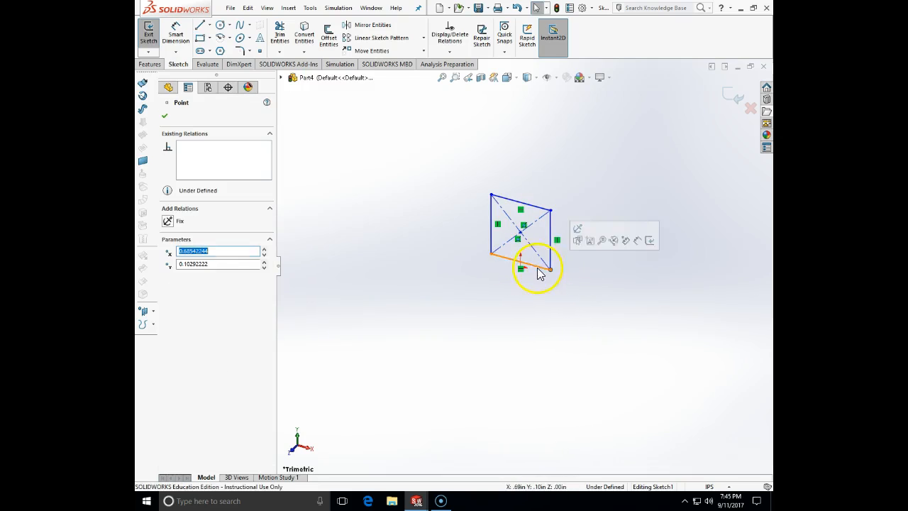
{"action": "scroll", "coordinate": [520, 278], "scroll_direction": "down", "scroll_amount": 5}
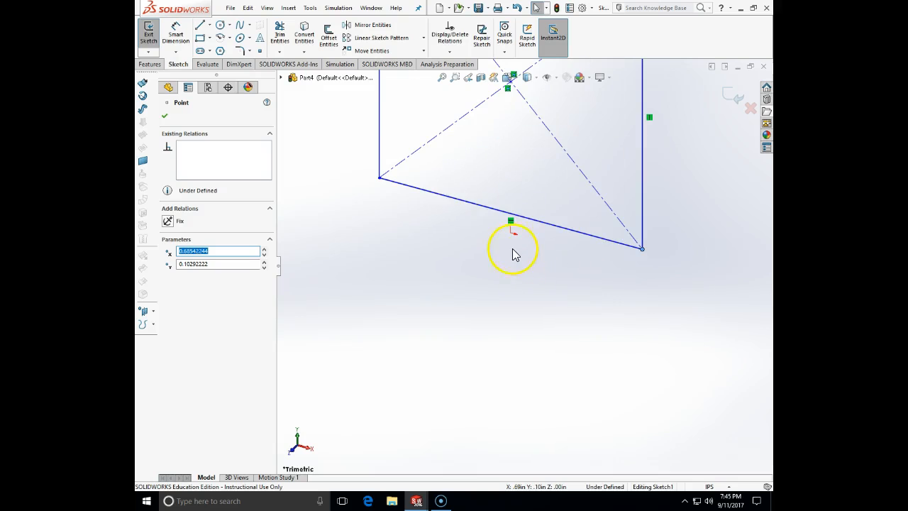
{"action": "left_click", "coordinate": [511, 234], "text": "ctrl"}
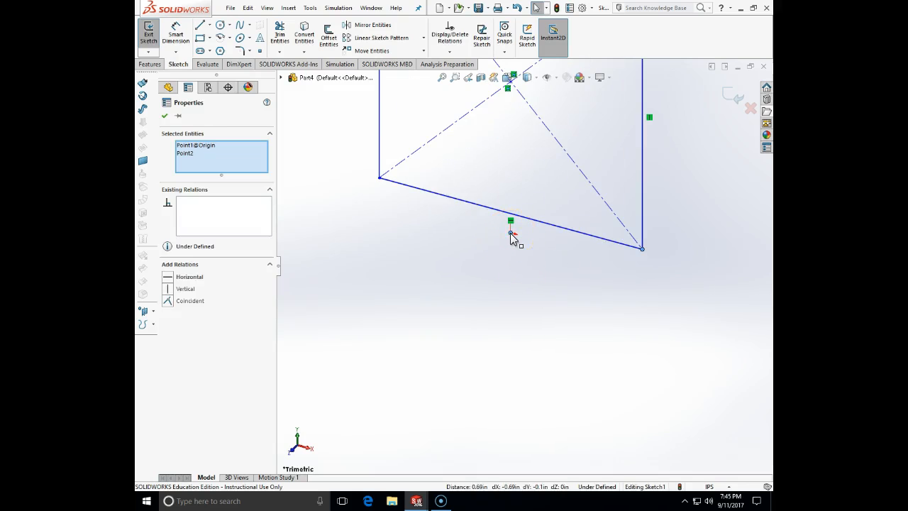
{"action": "left_click", "coordinate": [183, 277]}
{"action": "left_click", "coordinate": [466, 351]}
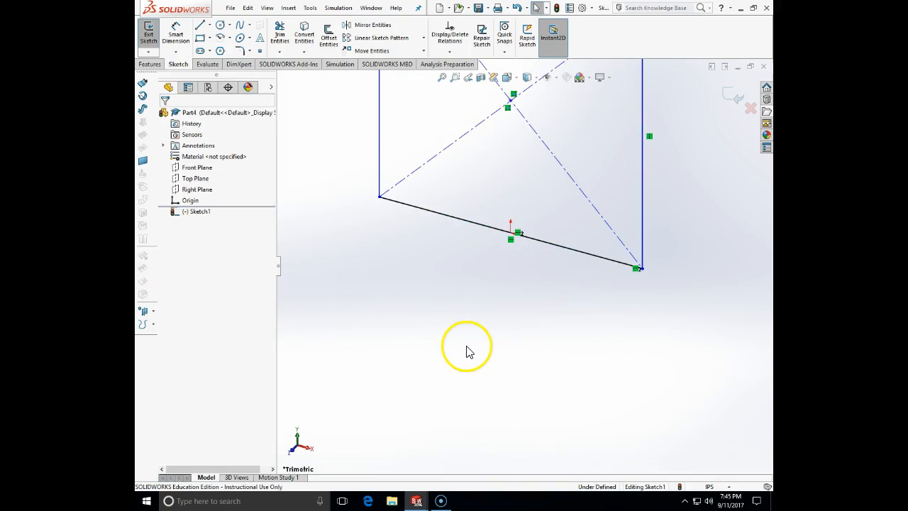
Step: Dimension the rectangle's width between its vertical sides as 30 mm
{"action": "scroll", "coordinate": [466, 350], "scroll_direction": "up", "scroll_amount": 3}
{"action": "left_click", "coordinate": [175, 33]}
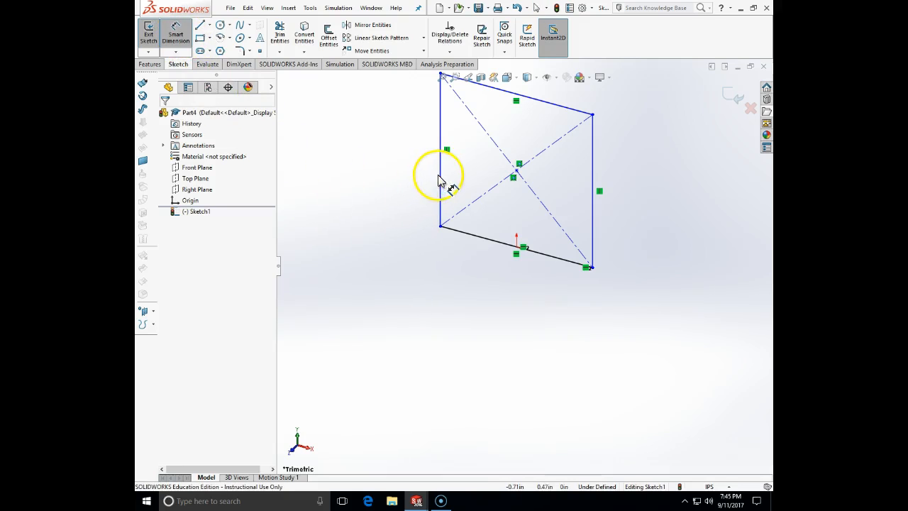
{"action": "left_click", "coordinate": [440, 178]}
{"action": "left_click", "coordinate": [596, 206]}
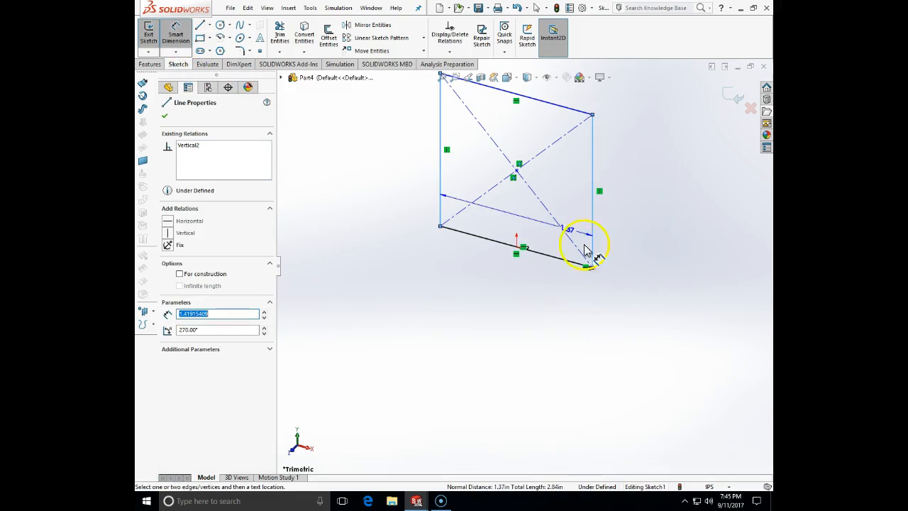
{"action": "left_click", "coordinate": [509, 341]}
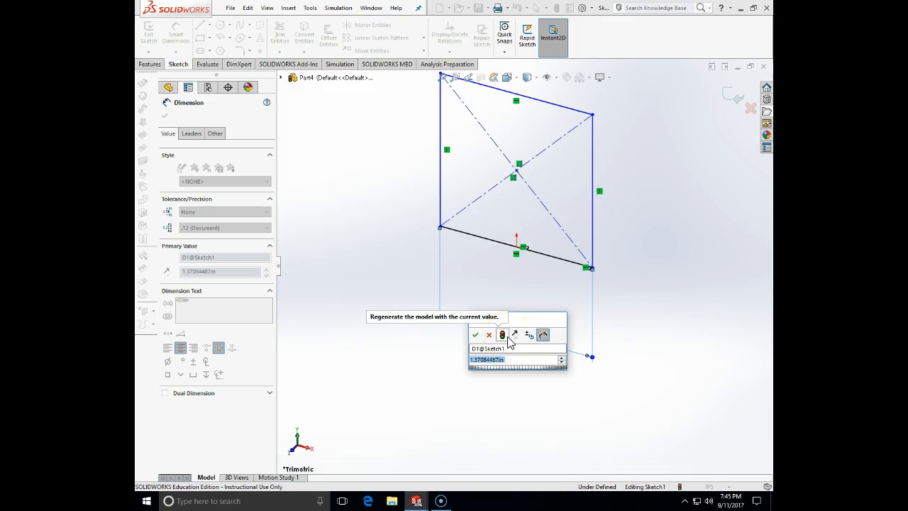
{"action": "type", "text": "30mm"}
{"action": "key", "text": "Return"}
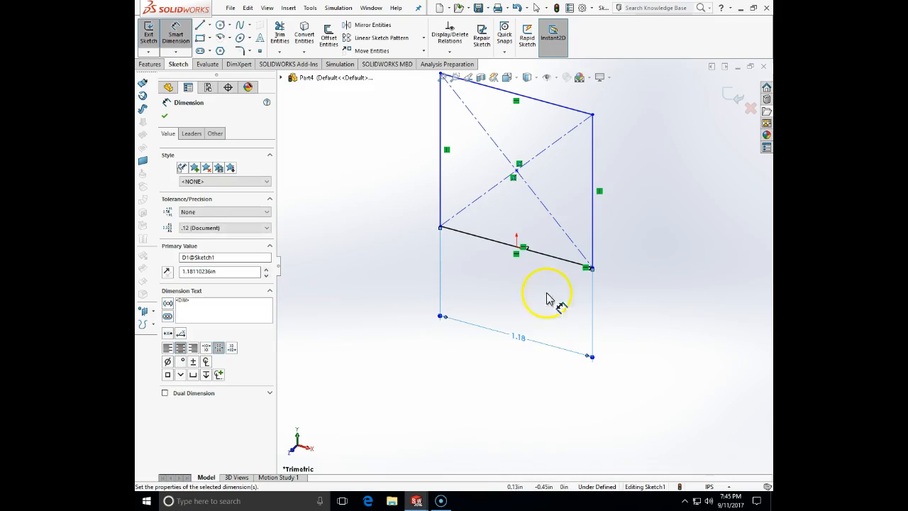
Step: Dimension the rectangle's height between its upper and lower edges as 15 mm
{"action": "left_click", "coordinate": [574, 110]}
{"action": "left_click", "coordinate": [563, 260]}
{"action": "left_click", "coordinate": [631, 259]}
{"action": "type", "text": "30mm"}
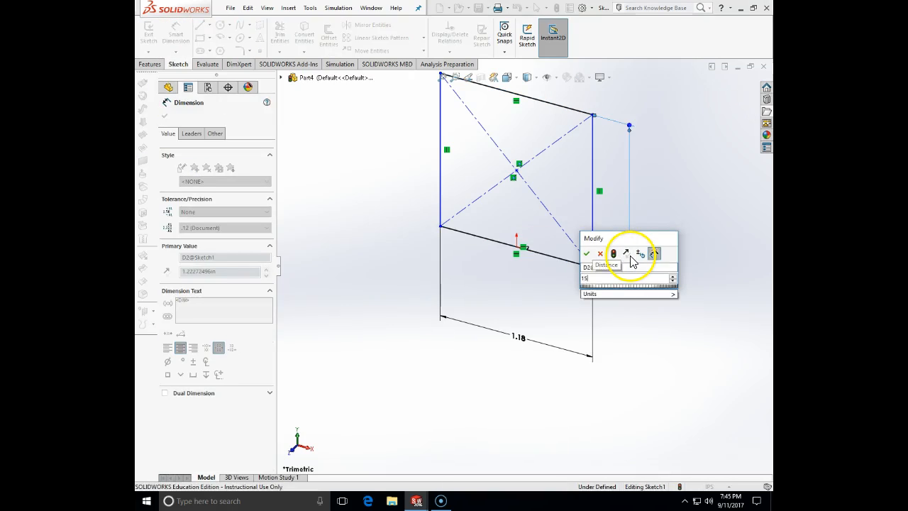
{"action": "key", "text": "Return"}
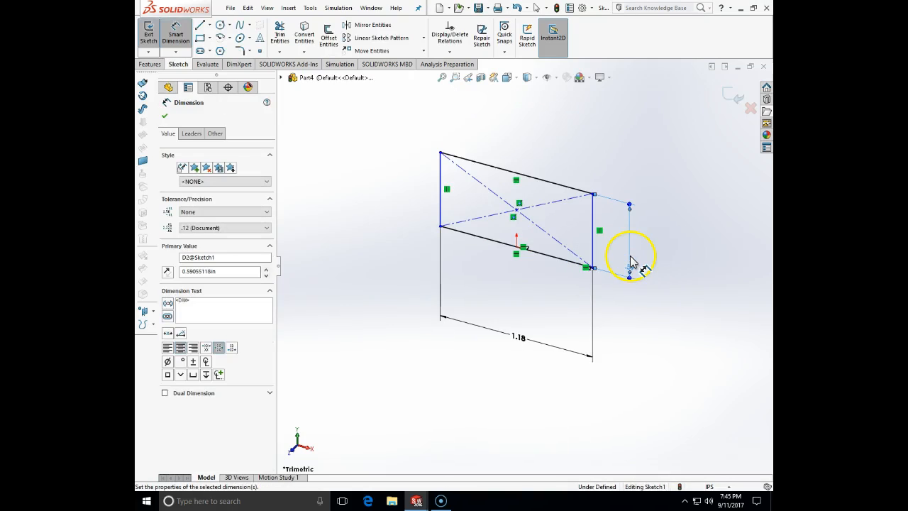
{"action": "key", "text": "Escape"}
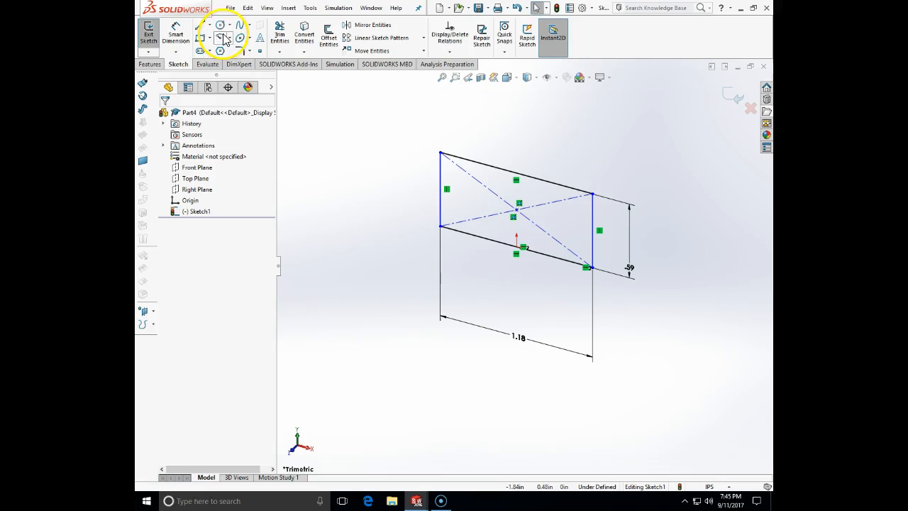
Step: Draw a centerpoint arc over the rectangle, centred on its upper edge's midpoint and joining the two upper corners
{"action": "left_click", "coordinate": [223, 35]}
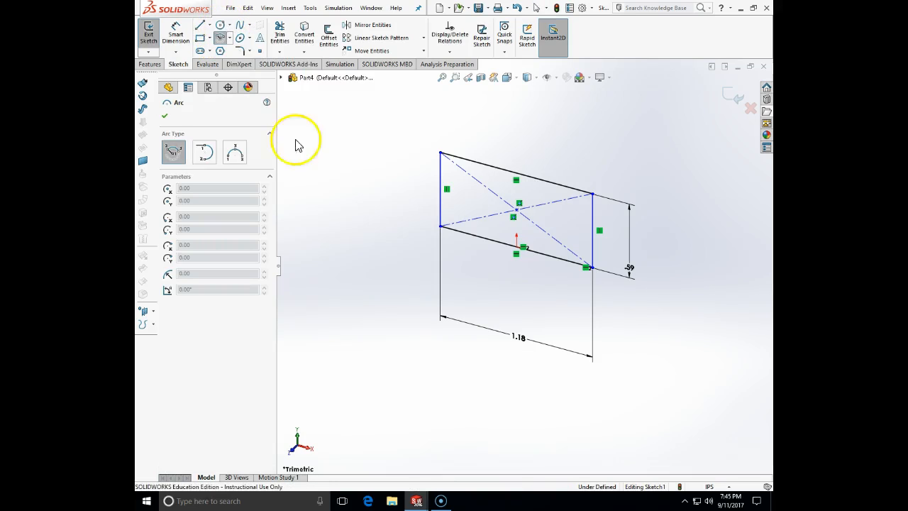
{"action": "left_click", "coordinate": [516, 172]}
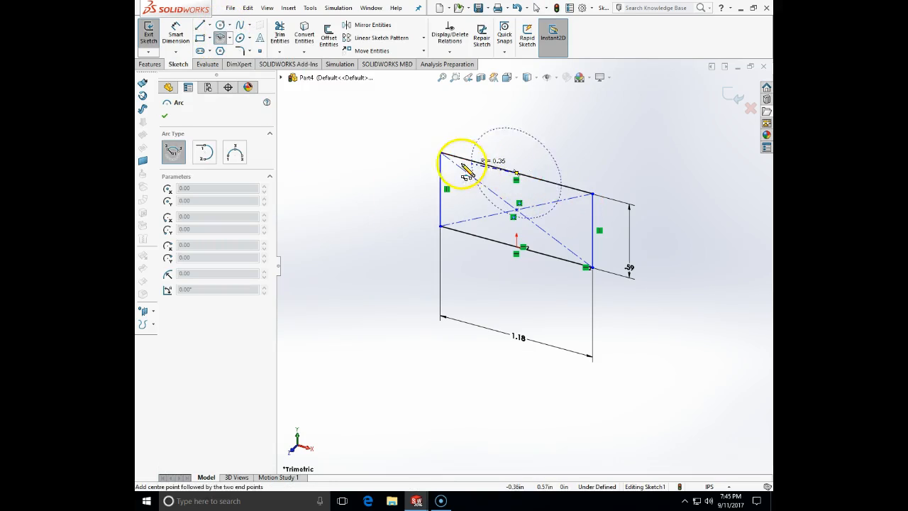
{"action": "left_click", "coordinate": [441, 153]}
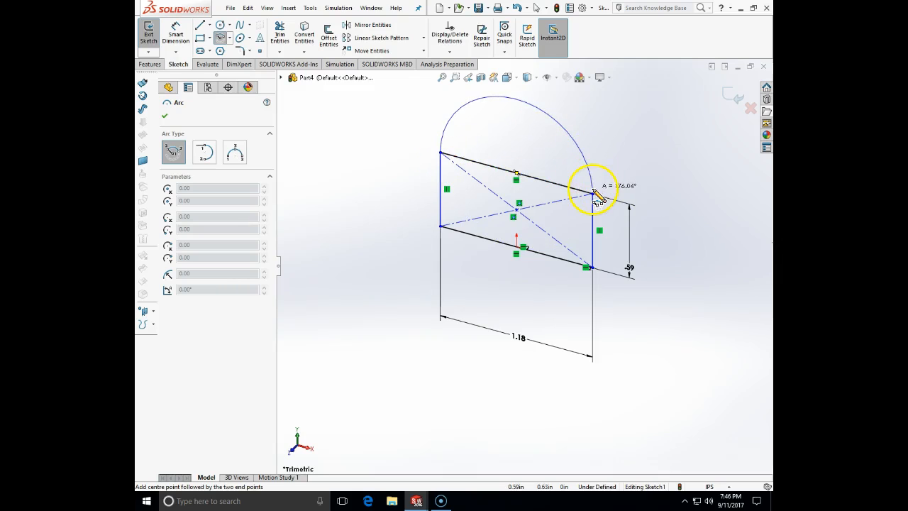
{"action": "left_click", "coordinate": [593, 193]}
{"action": "key", "text": "Escape"}
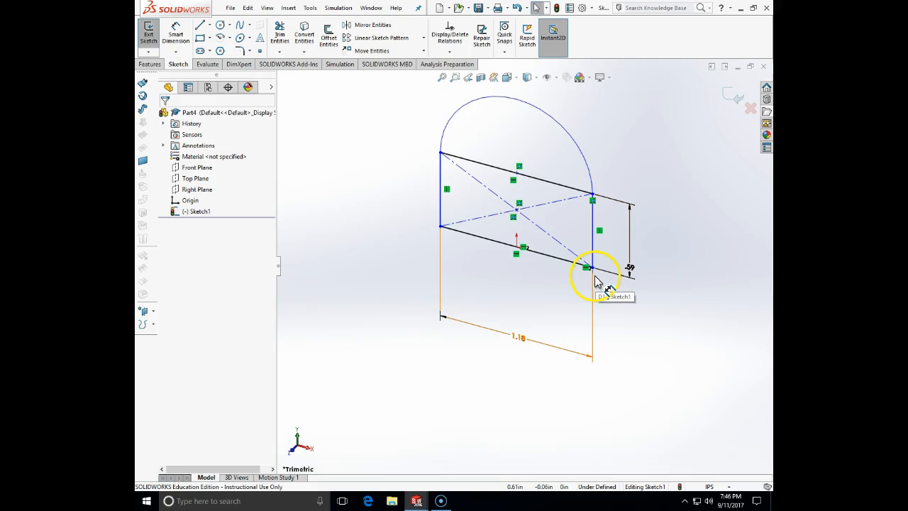
Step: Add a vertical relation between the rectangle's centre point and the origin
{"action": "left_click", "coordinate": [516, 211]}
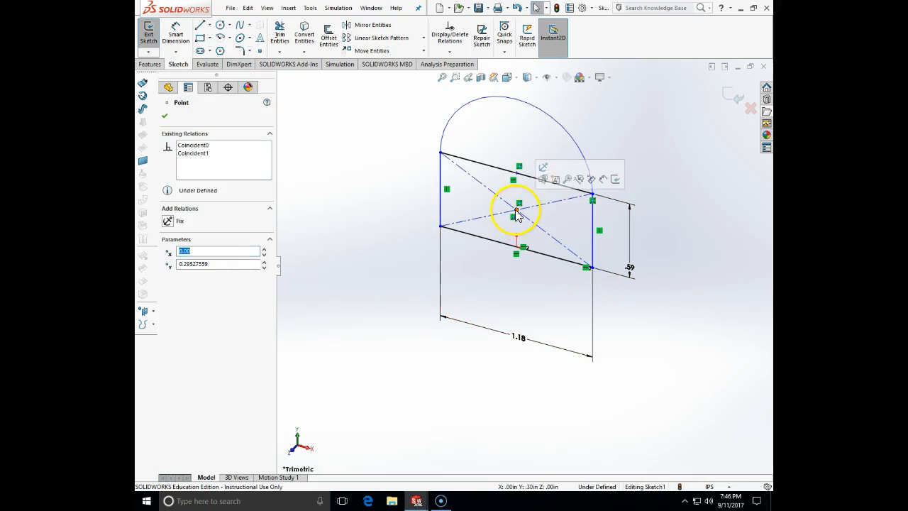
{"action": "left_click", "coordinate": [516, 247], "text": "ctrl"}
{"action": "left_click", "coordinate": [177, 289]}
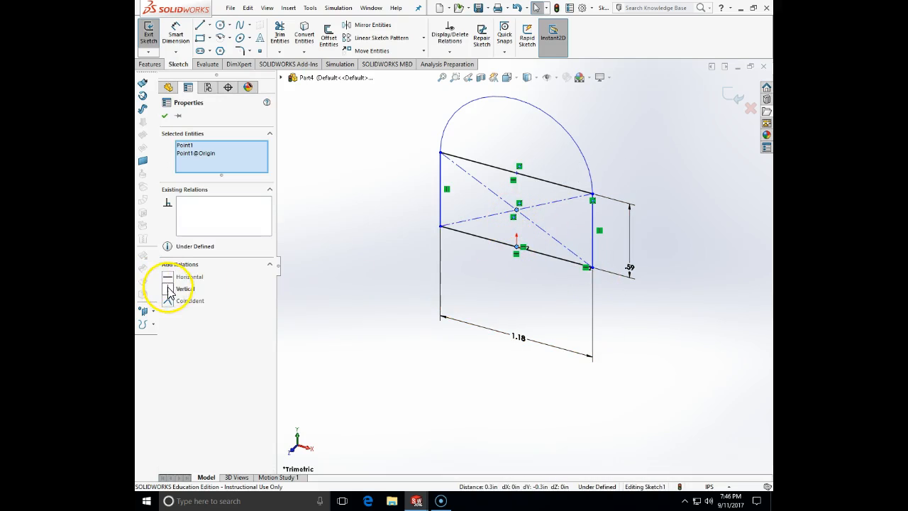
{"action": "left_click", "coordinate": [387, 339]}
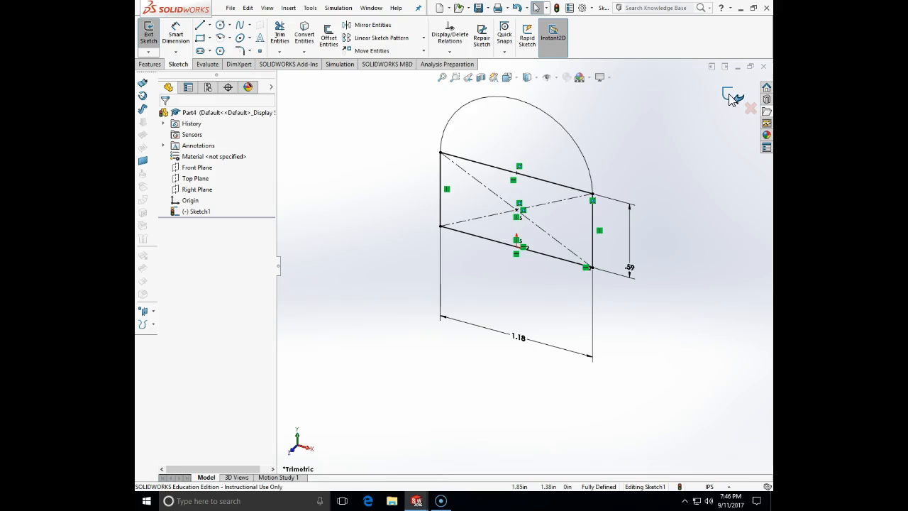
Step: Extrude both regions of the round-topped profile 10 mm with the Mid Plane end condition
{"action": "left_click", "coordinate": [730, 97]}
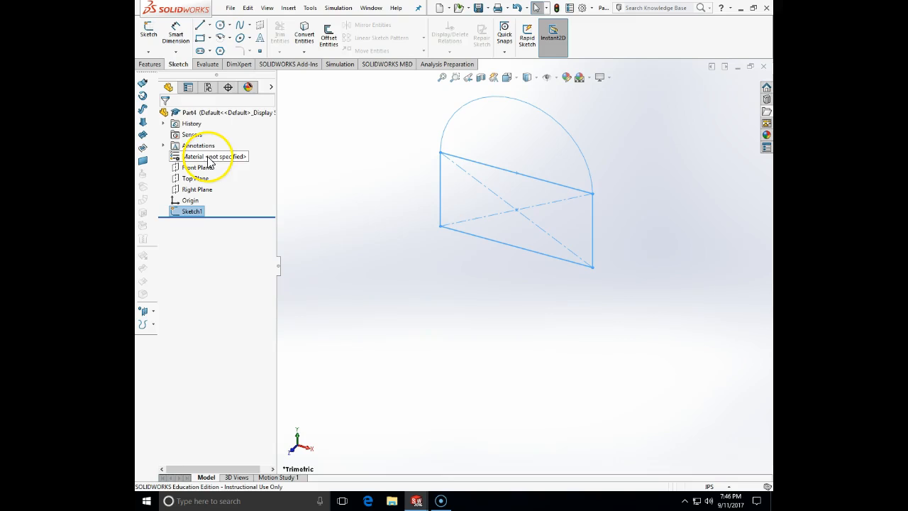
{"action": "left_click", "coordinate": [149, 64]}
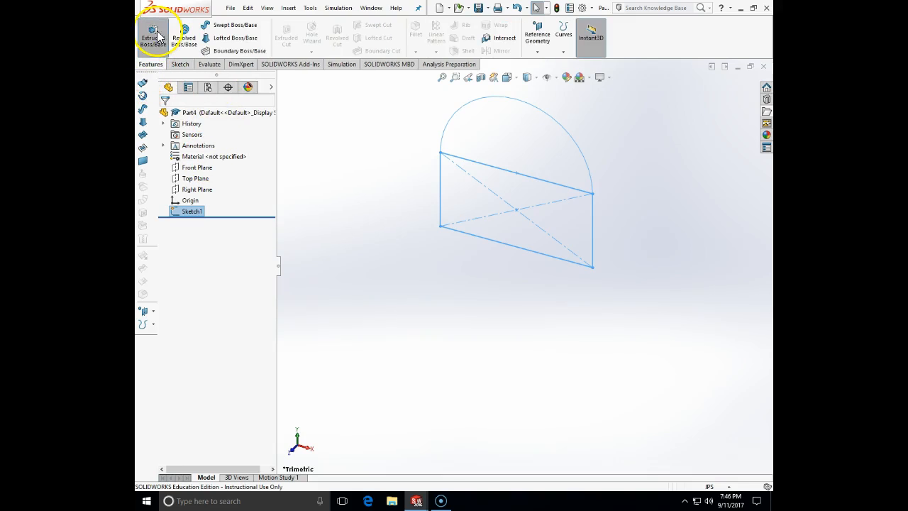
{"action": "left_click", "coordinate": [153, 35]}
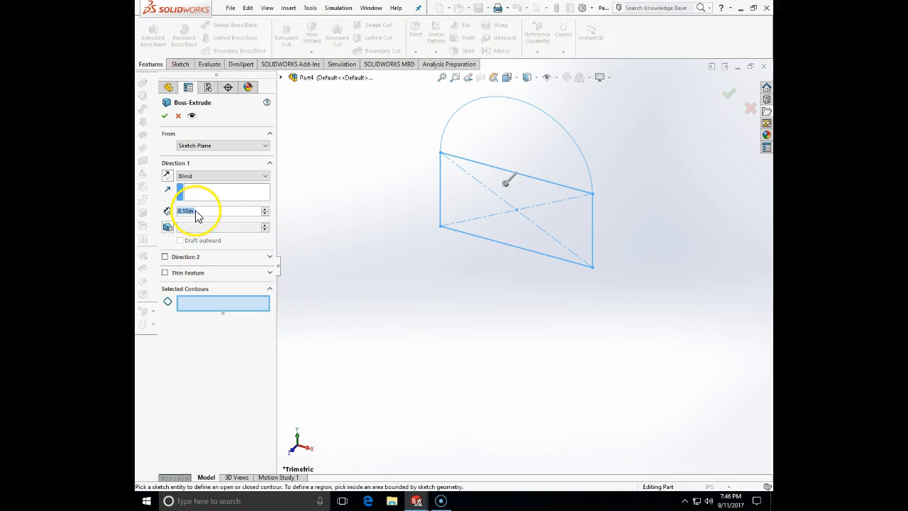
{"action": "type", "text": "10mm"}
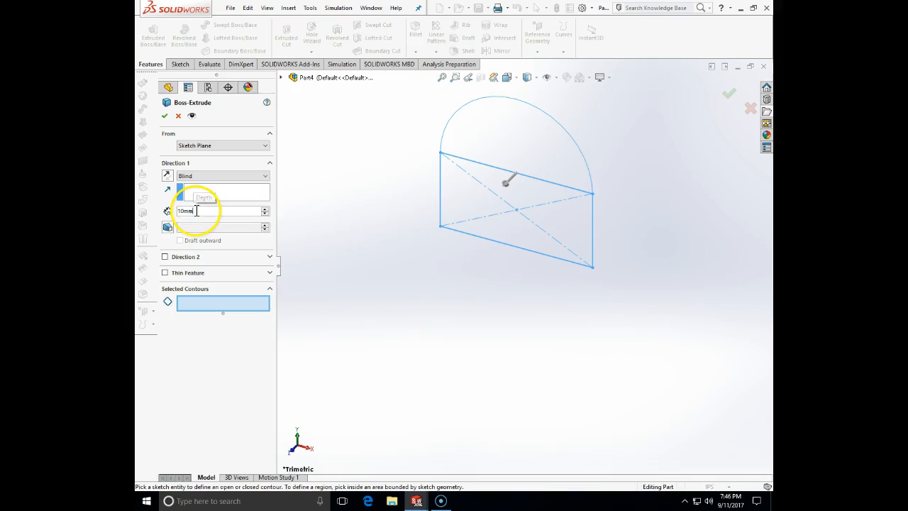
{"action": "left_click", "coordinate": [214, 179]}
{"action": "left_click", "coordinate": [211, 214]}
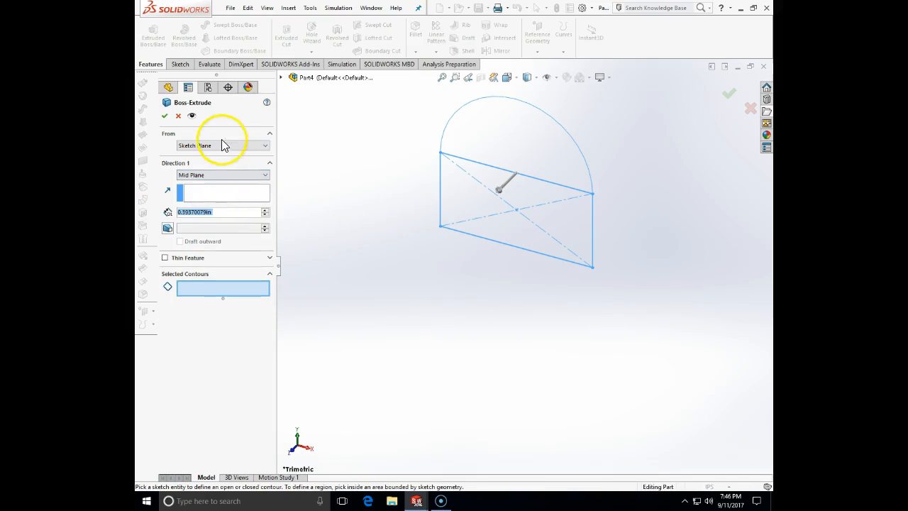
{"action": "left_click", "coordinate": [494, 149]}
{"action": "left_click", "coordinate": [471, 198]}
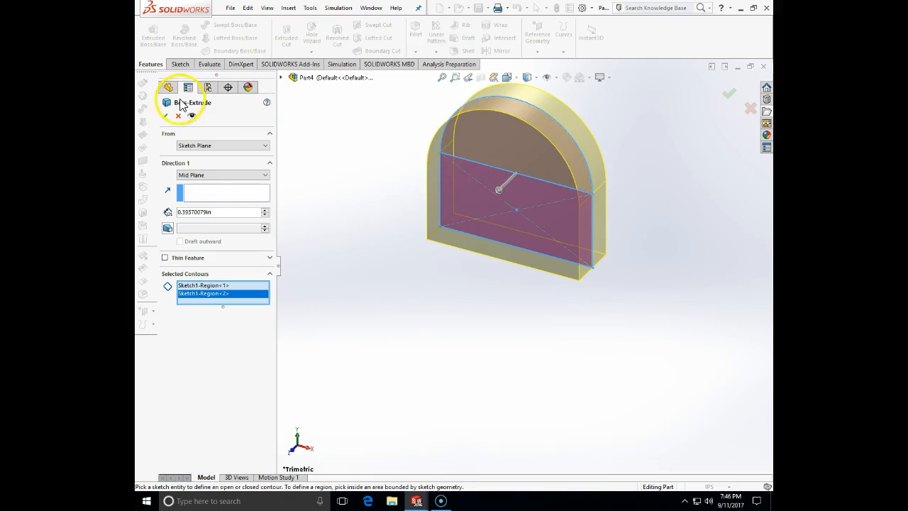
{"action": "left_click", "coordinate": [166, 115]}
Step: Change the document units to MMGS (millimeter, gram, second)
{"action": "middle_click_drag", "start_coordinate": [620, 296], "coordinate": [656, 284]}
{"action": "left_click", "coordinate": [709, 486]}
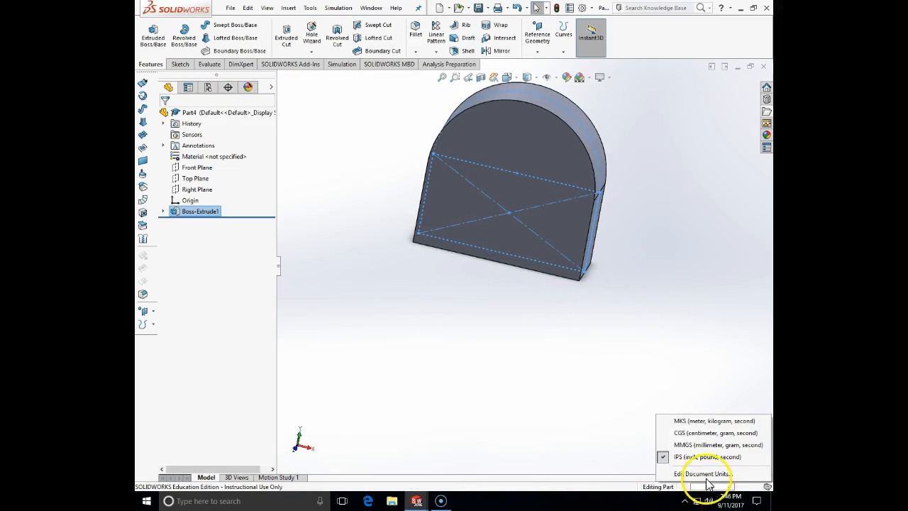
{"action": "left_click", "coordinate": [716, 444]}
Step: On the Front Plane, sketch a corner rectangle about 22 mm wide from the origin, extending down and to the right below the extruded body
{"action": "middle_click_drag", "start_coordinate": [446, 320], "coordinate": [586, 315]}
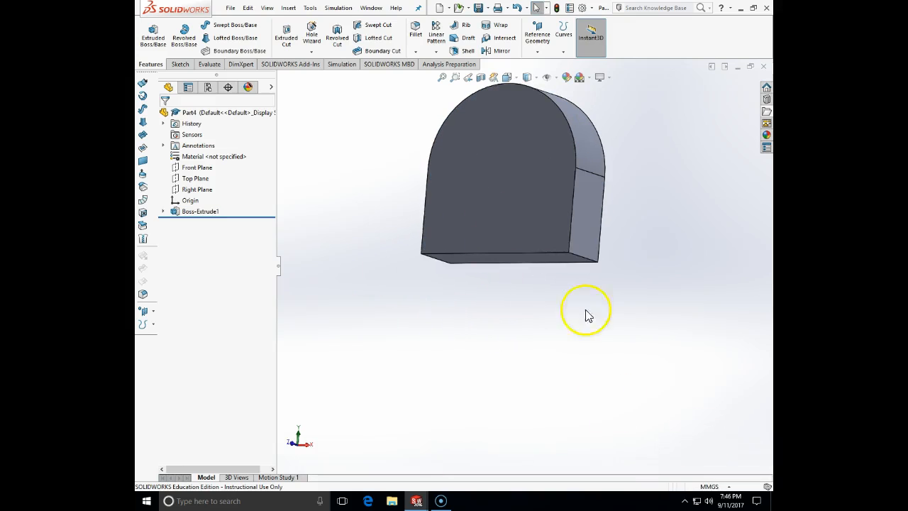
{"action": "left_click", "coordinate": [180, 65]}
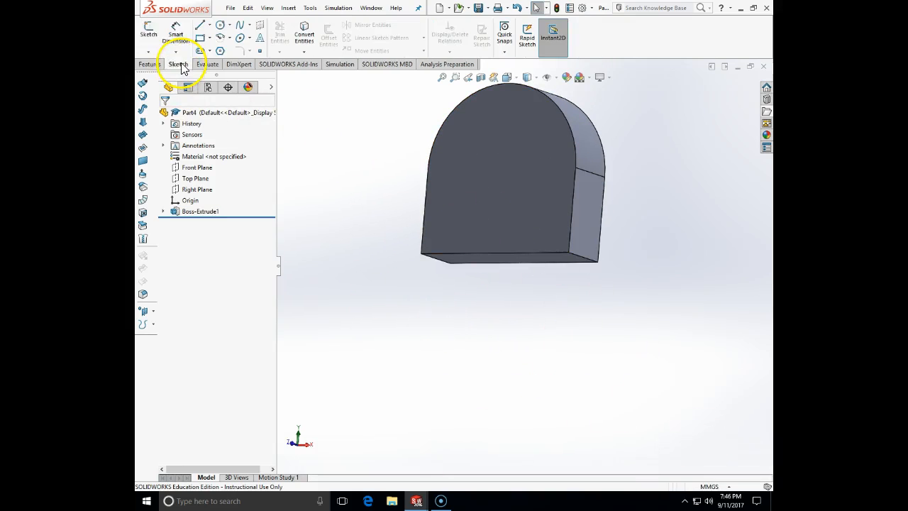
{"action": "left_click", "coordinate": [148, 52]}
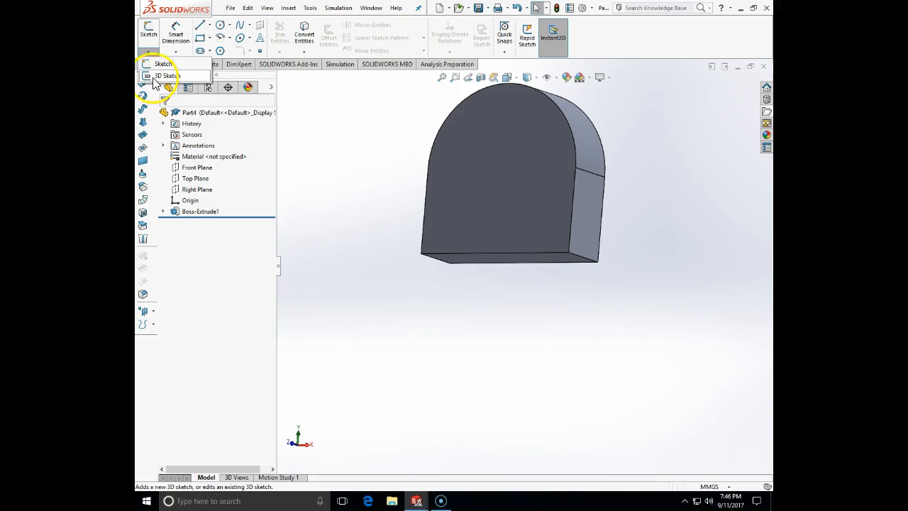
{"action": "left_click", "coordinate": [158, 64]}
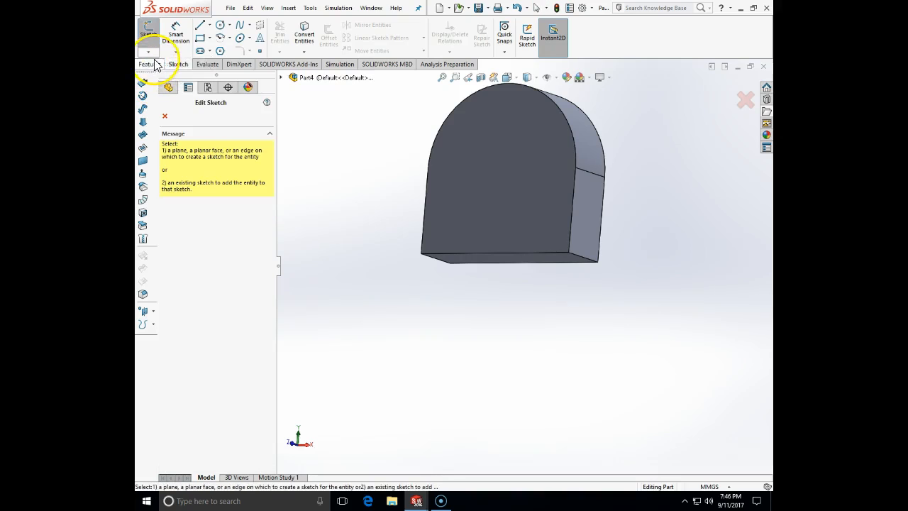
{"action": "left_click", "coordinate": [281, 78]}
{"action": "left_click", "coordinate": [308, 133]}
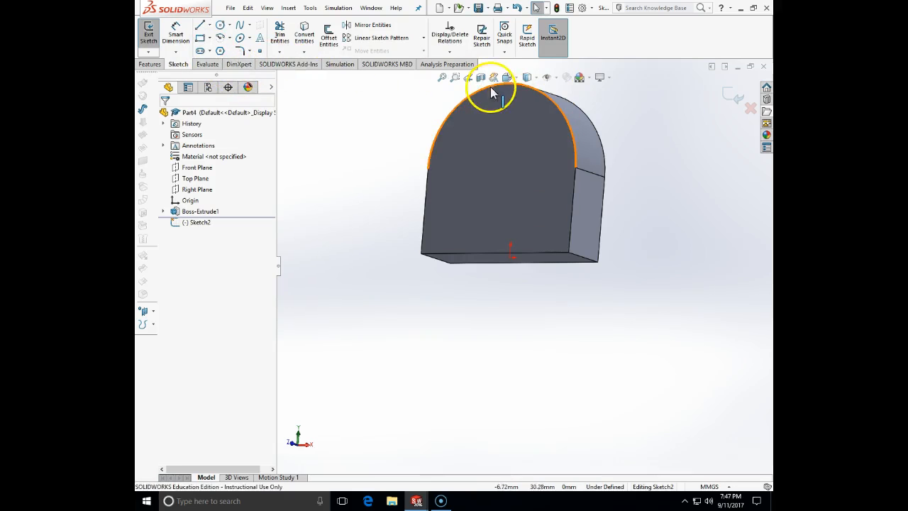
{"action": "left_click", "coordinate": [514, 78]}
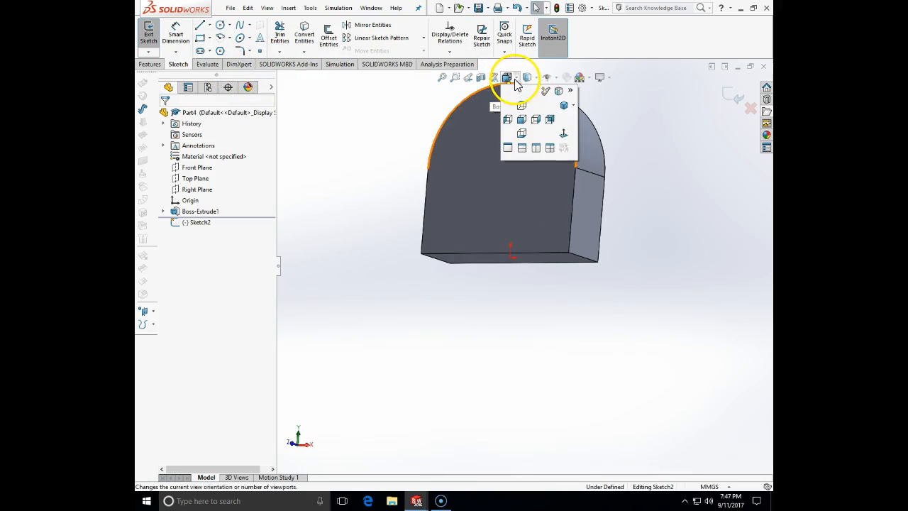
{"action": "left_click", "coordinate": [551, 120]}
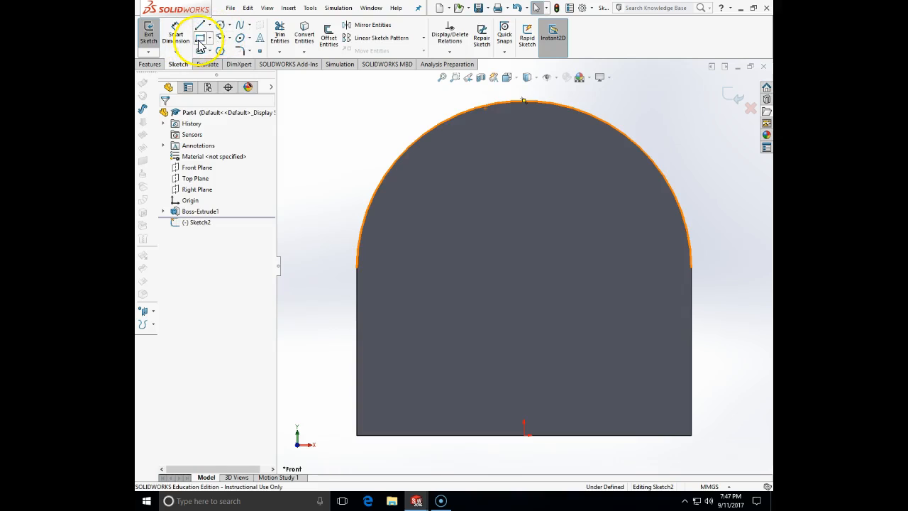
{"action": "left_click", "coordinate": [200, 41]}
{"action": "scroll", "coordinate": [539, 355], "scroll_direction": "up", "scroll_amount": 5}
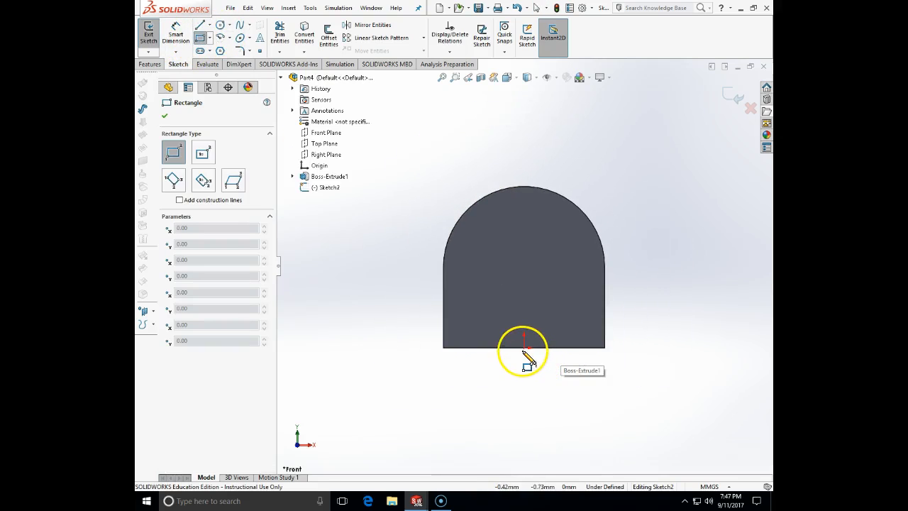
{"action": "mouse_move", "coordinate": [523, 349]}
{"action": "left_mouse_down"}
{"action": "mouse_move", "coordinate": [540, 387]}
{"action": "mouse_move", "coordinate": [637, 391]}
{"action": "mouse_move", "coordinate": [642, 434]}
{"action": "left_mouse_up"}
{"action": "key", "text": "Escape"}
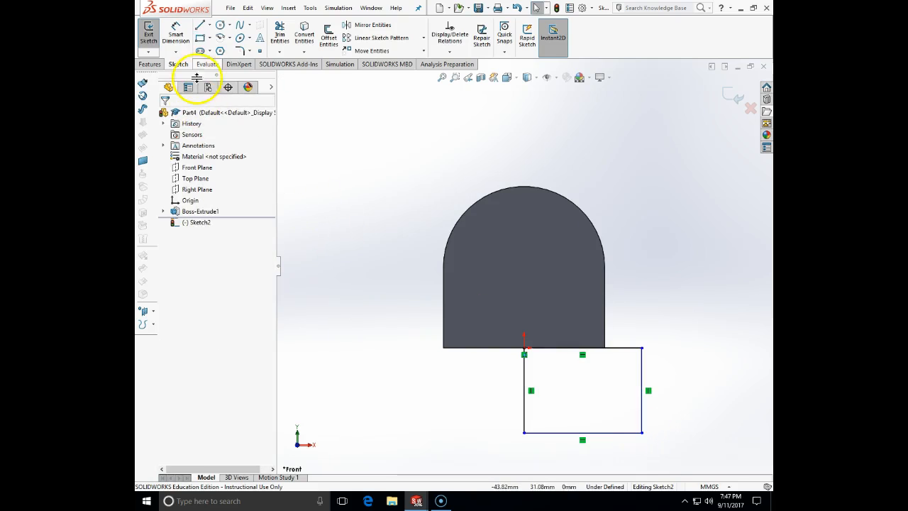
Step: Dimension the rectangle's height between its upper and lower edges as 25 mm
{"action": "left_click", "coordinate": [191, 37]}
{"action": "left_click", "coordinate": [631, 350]}
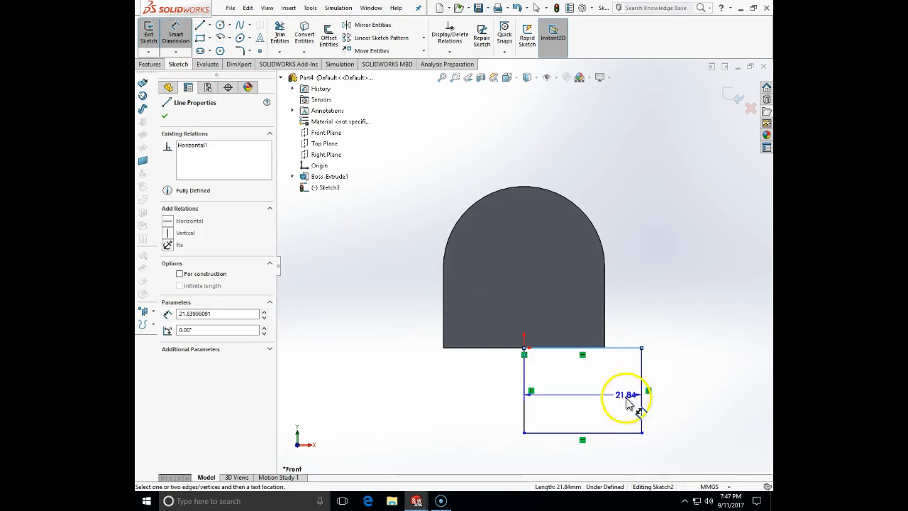
{"action": "left_click", "coordinate": [624, 433]}
{"action": "left_click", "coordinate": [678, 418]}
{"action": "type", "text": "25"}
{"action": "key", "text": "Return"}
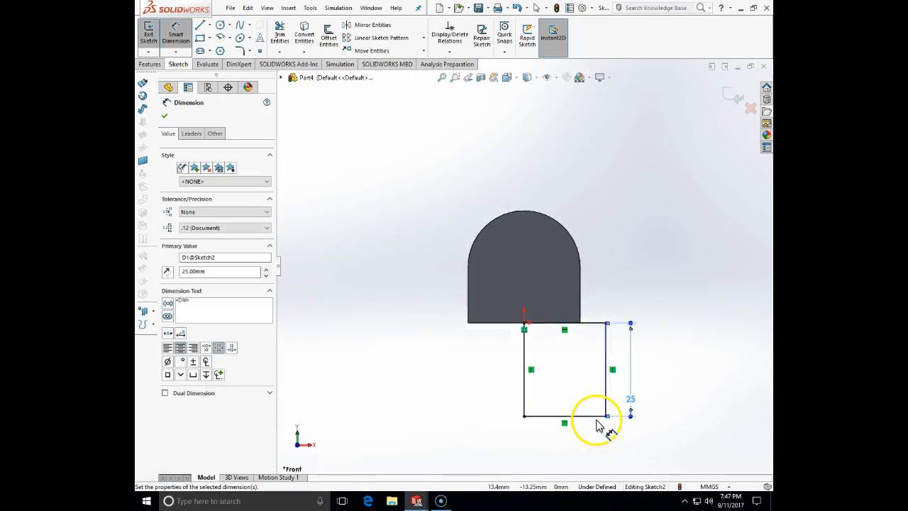
Step: Dimension the rectangle's width between its vertical sides as 25 mm and exit the sketch
{"action": "left_click", "coordinate": [526, 353]}
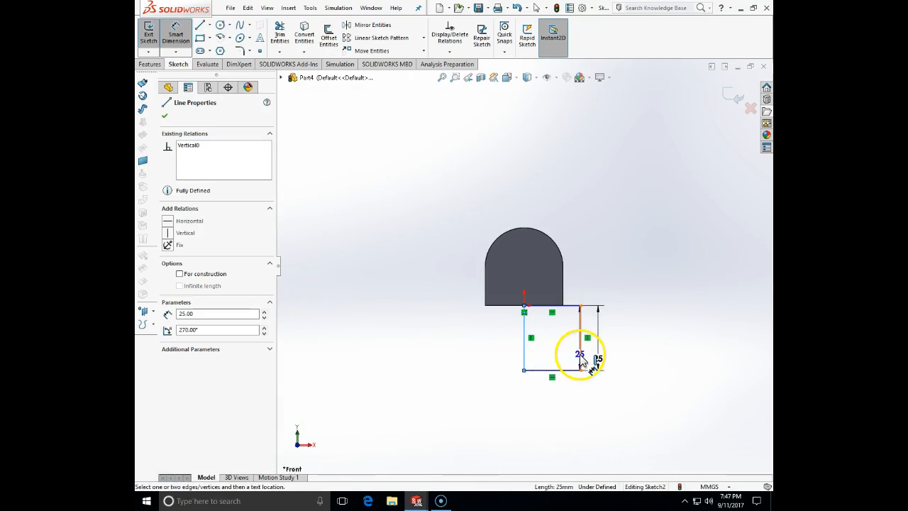
{"action": "left_click", "coordinate": [570, 417]}
{"action": "type", "text": "2"}
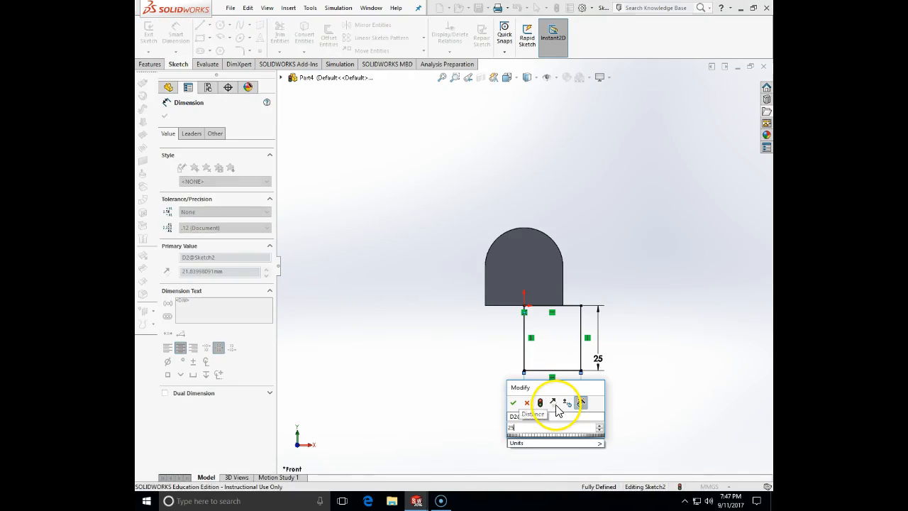
{"action": "type", "text": "5"}
{"action": "key", "text": "Return"}
{"action": "left_click", "coordinate": [731, 89]}
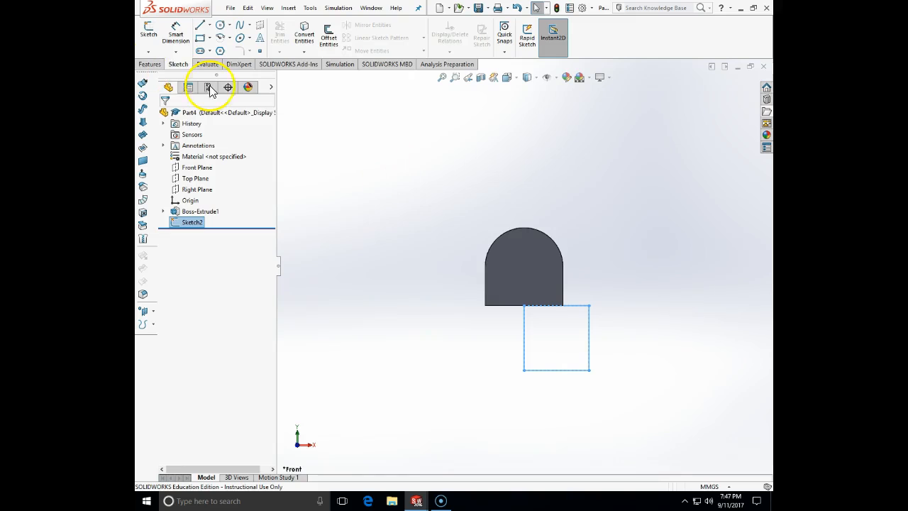
Step: Revolve the square sketch 360 degrees about its vertical side through the origin, merged with the existing body
{"action": "left_click", "coordinate": [152, 65]}
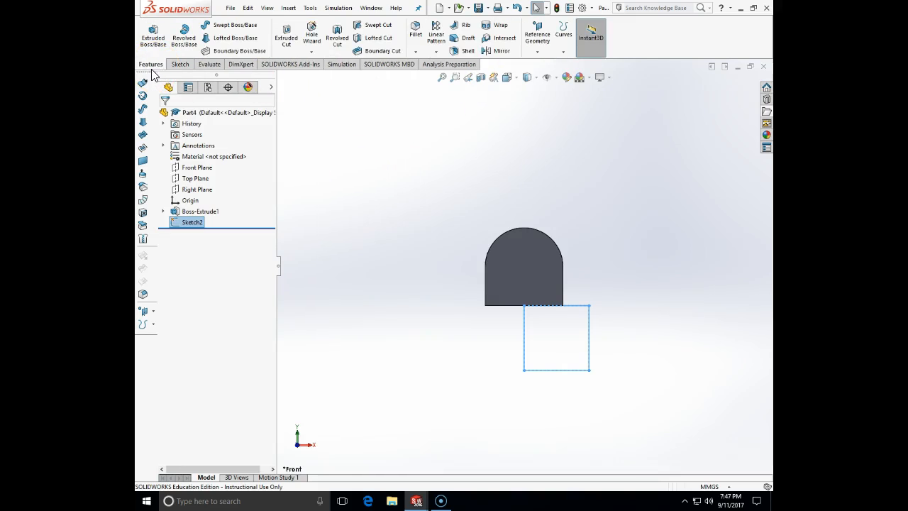
{"action": "left_click", "coordinate": [183, 37]}
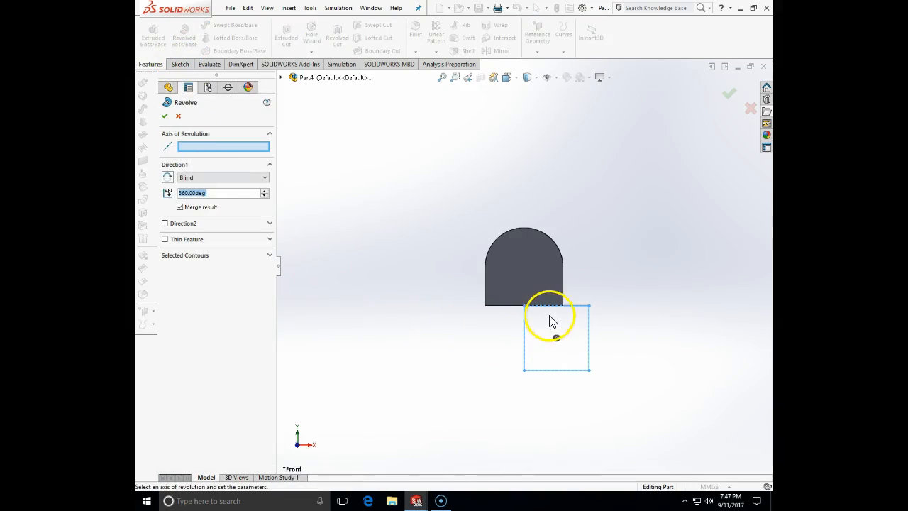
{"action": "left_click", "coordinate": [525, 326]}
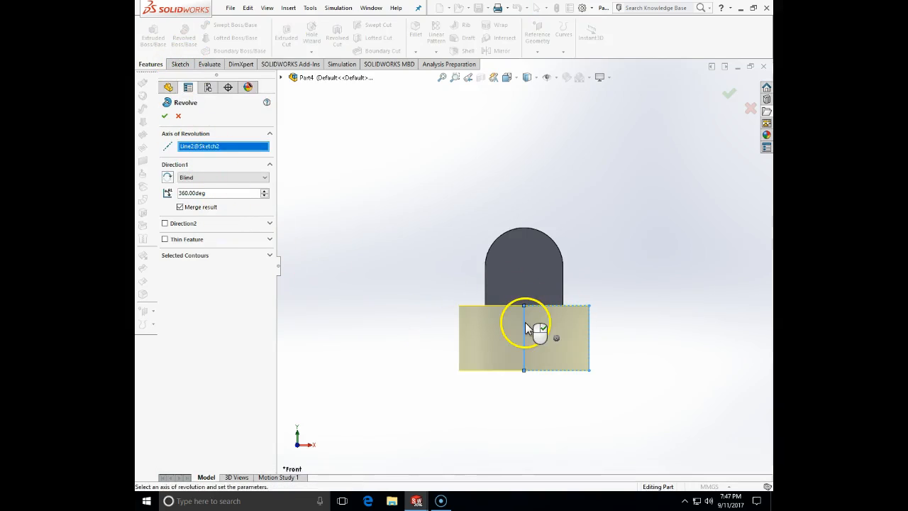
{"action": "left_click", "coordinate": [164, 116]}
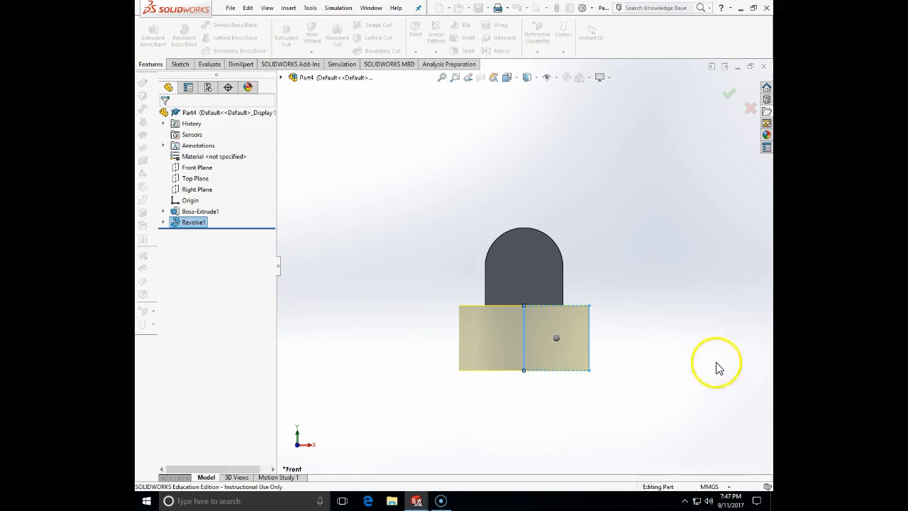
Step: Place a sketch point on the Front Plane about 21 mm above the origin, within the round-topped tab
{"action": "middle_click_drag", "start_coordinate": [645, 259], "coordinate": [617, 194]}
{"action": "left_click", "coordinate": [557, 293]}
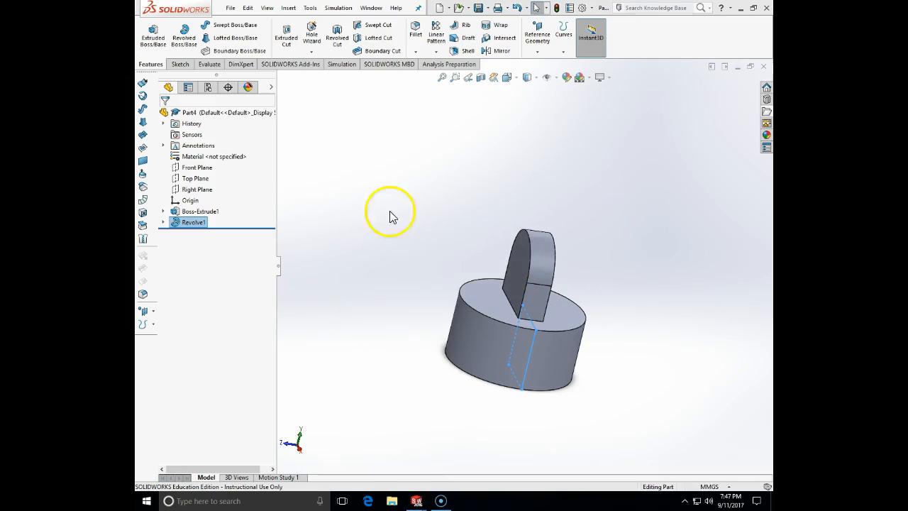
{"action": "left_click", "coordinate": [196, 168]}
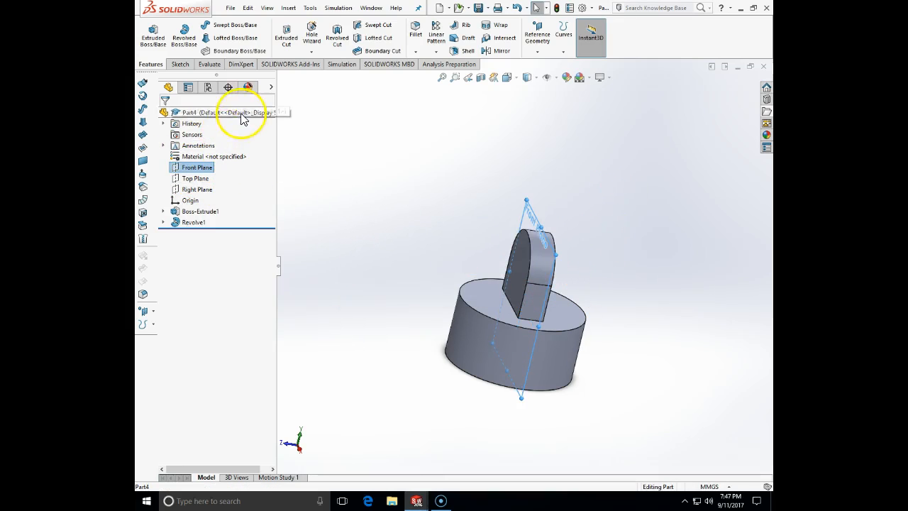
{"action": "left_click", "coordinate": [179, 65]}
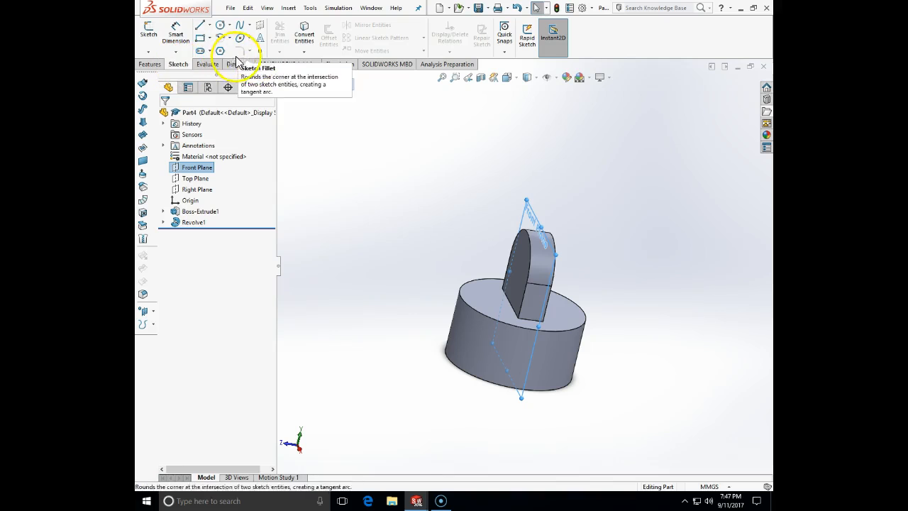
{"action": "left_click", "coordinate": [260, 54]}
{"action": "middle_click_drag", "start_coordinate": [408, 212], "coordinate": [482, 232]}
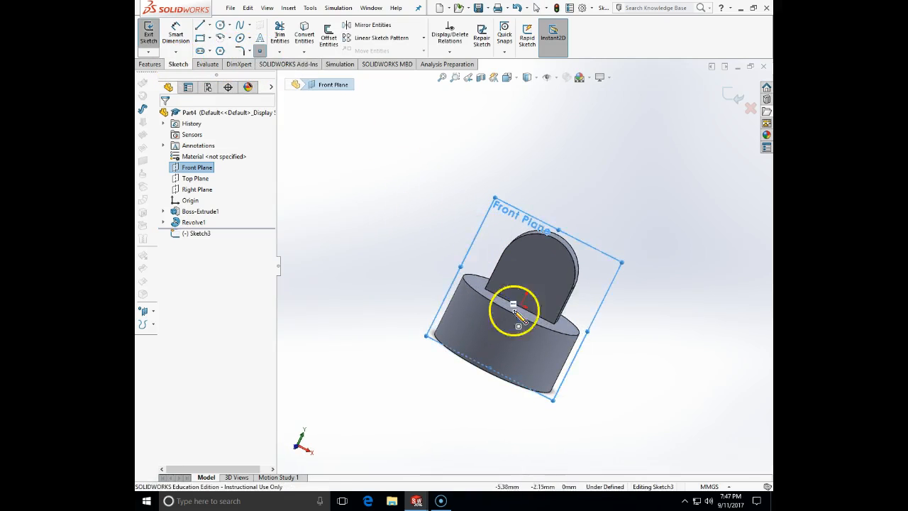
{"action": "left_click", "coordinate": [547, 256]}
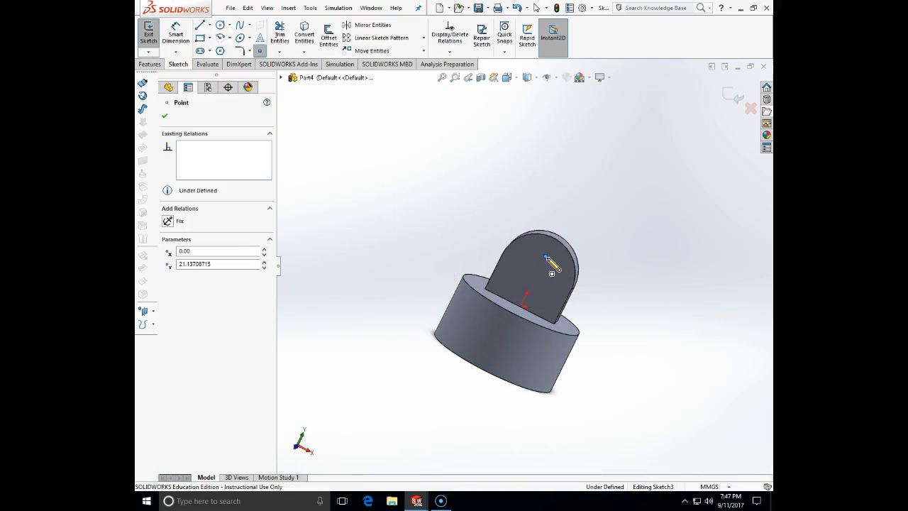
{"action": "key", "text": "Escape"}
Step: Make the sketch point concentric with the tab's rounded top edge and exit the sketch
{"action": "left_click", "coordinate": [545, 257]}
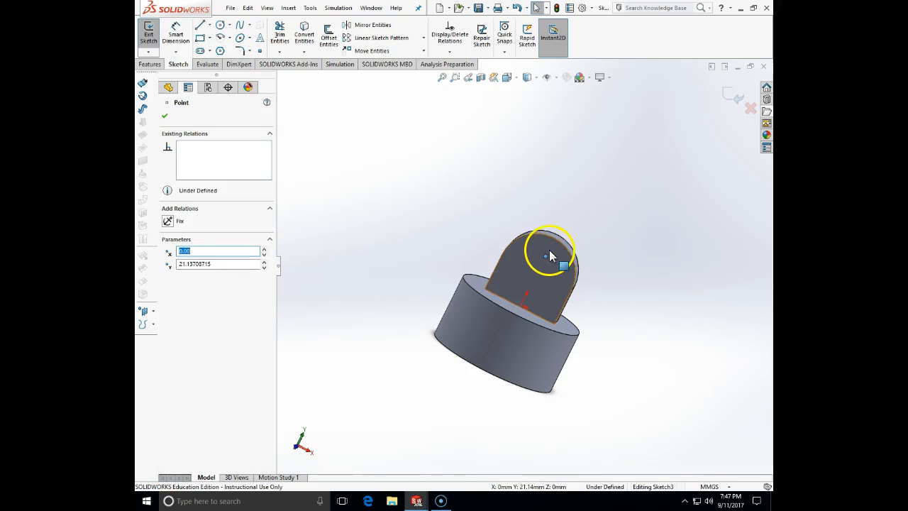
{"action": "left_click", "coordinate": [546, 237], "text": "ctrl"}
{"action": "left_click", "coordinate": [171, 276]}
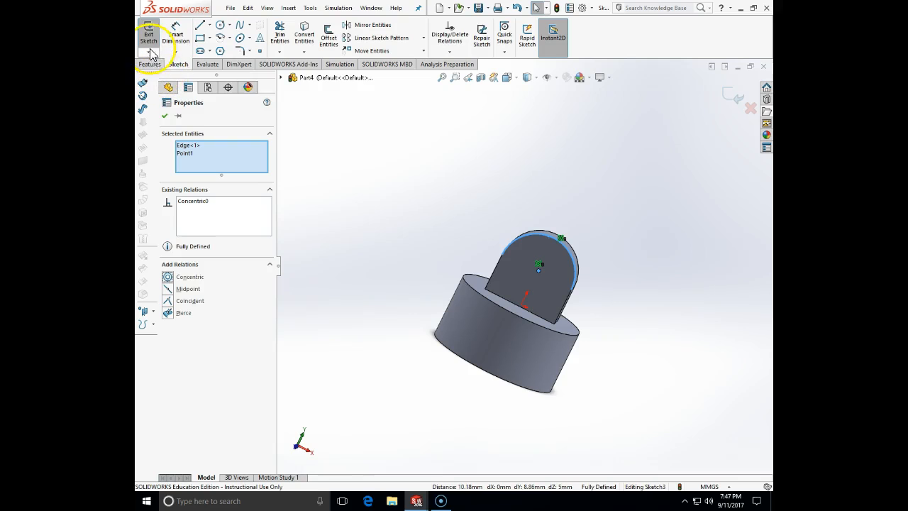
{"action": "left_click", "coordinate": [727, 96]}
{"action": "left_click", "coordinate": [727, 96]}
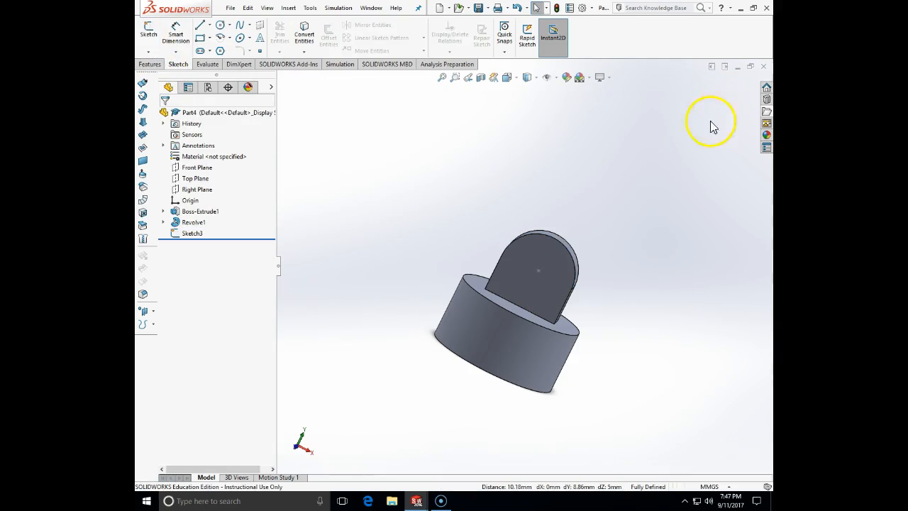
Step: Save the tab-and-cylinder part under the file name die-press
{"action": "left_click", "coordinate": [230, 7]}
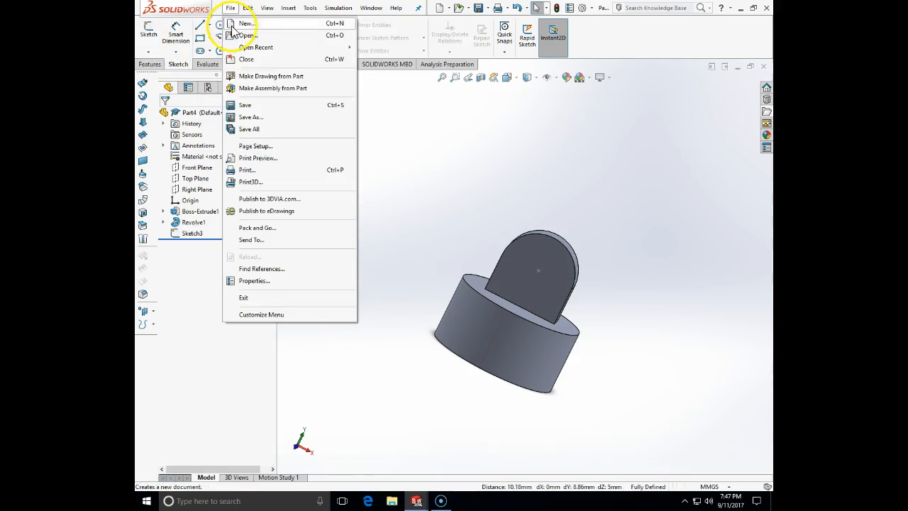
{"action": "left_click", "coordinate": [250, 116]}
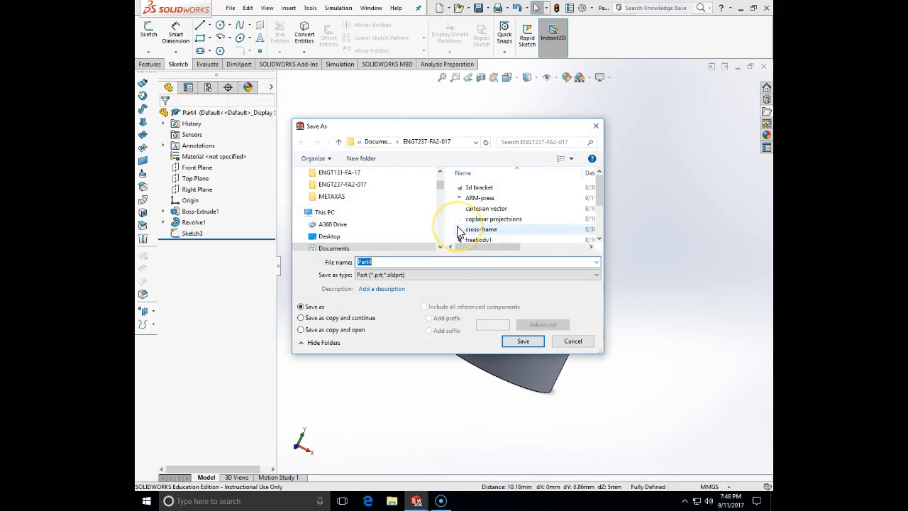
{"action": "type", "text": "dy"}
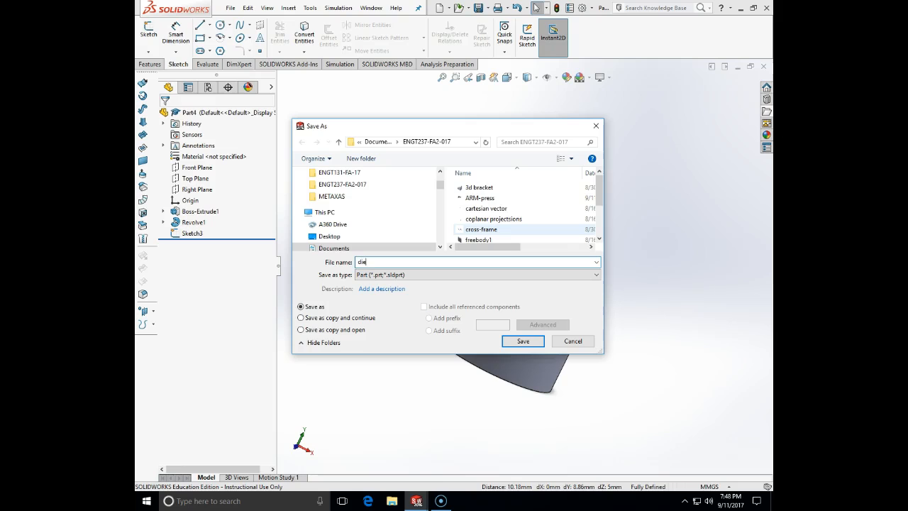
{"action": "key", "text": "Return"}
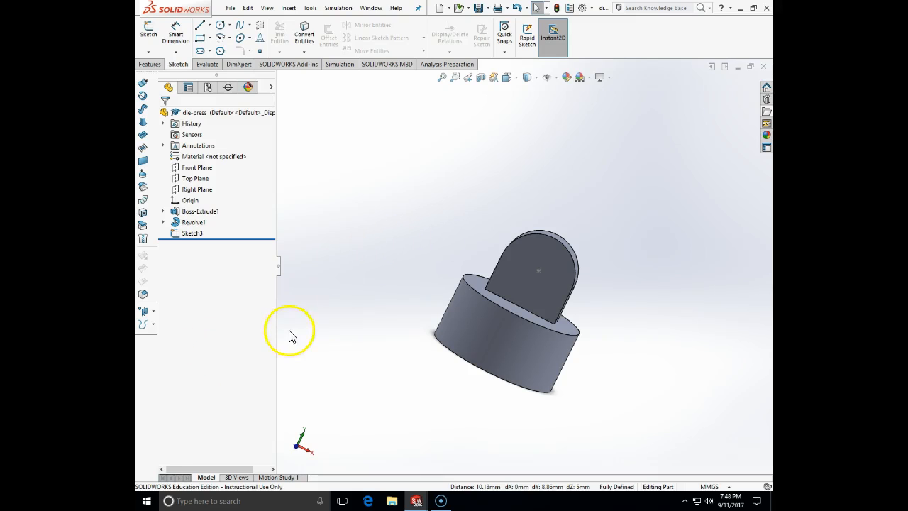
Step: Create a new assembly and place the ARM-press part in it as the first component
{"action": "middle_click_drag", "start_coordinate": [416, 290], "coordinate": [491, 373]}
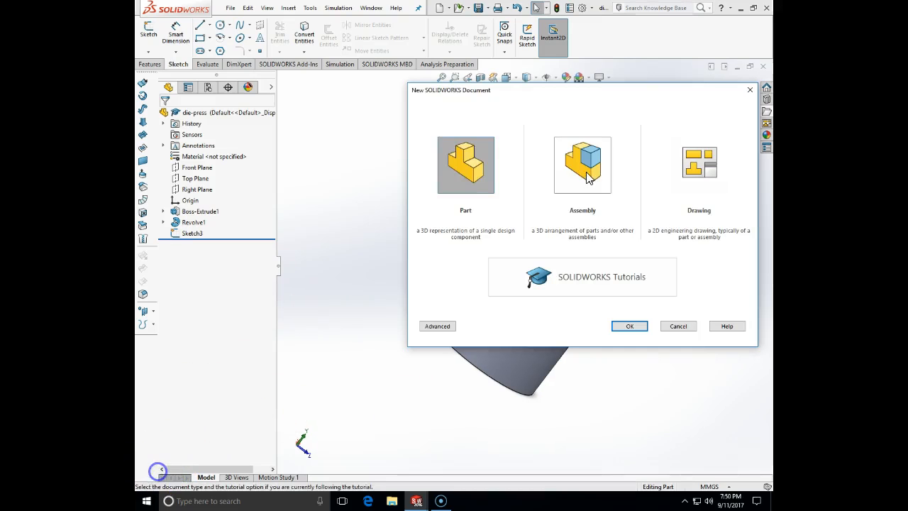
{"action": "double_click", "coordinate": [587, 176]}
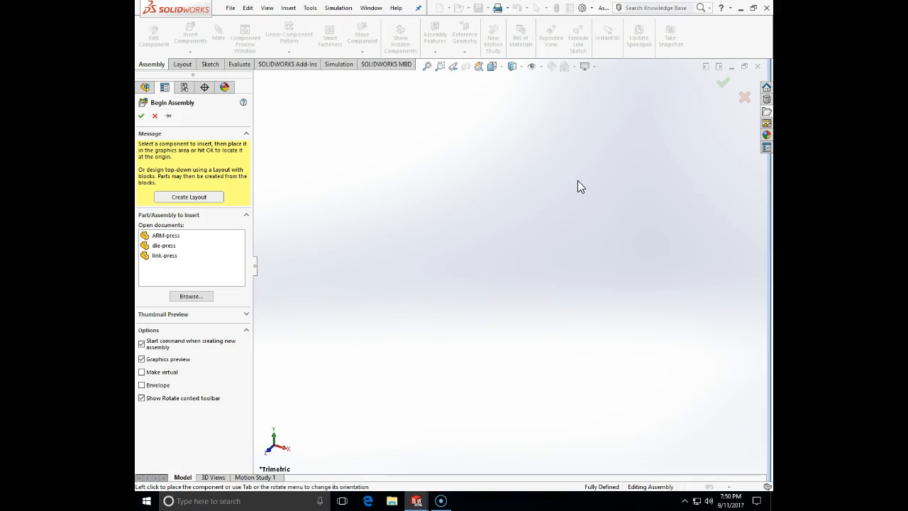
{"action": "left_click", "coordinate": [165, 236]}
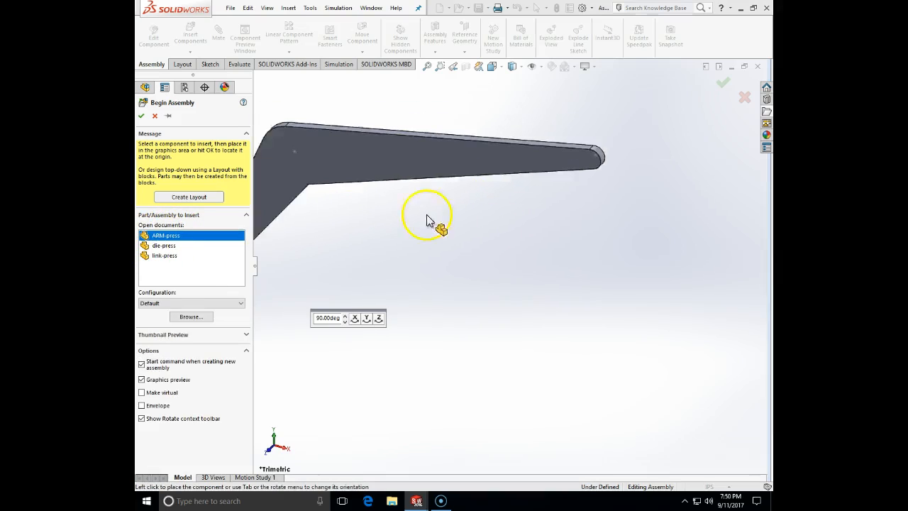
{"action": "left_click", "coordinate": [500, 198]}
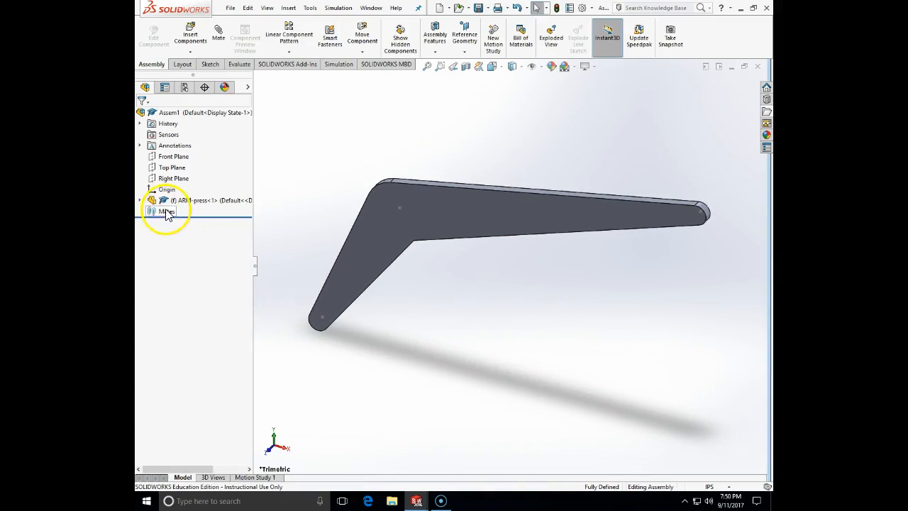
Step: Insert the die-press and link-press parts into the assembly, placing both below the arm
{"action": "left_click", "coordinate": [194, 50]}
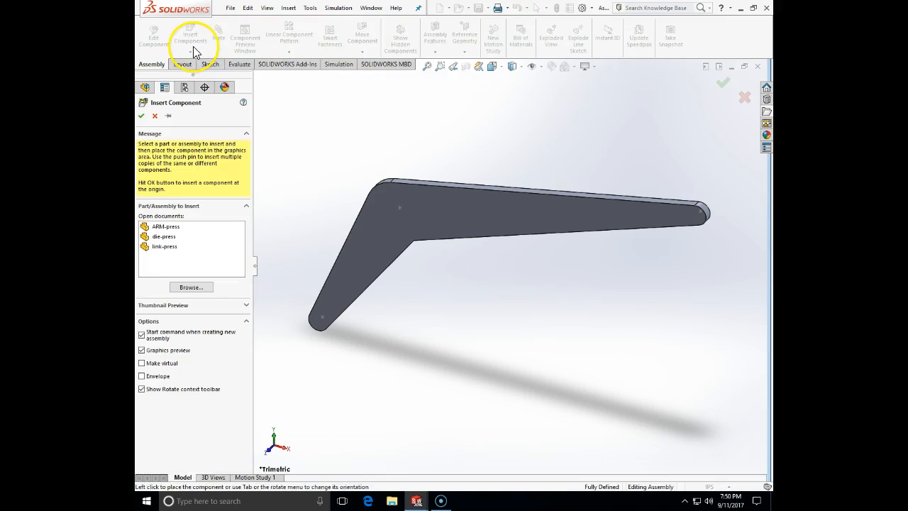
{"action": "left_click", "coordinate": [145, 238]}
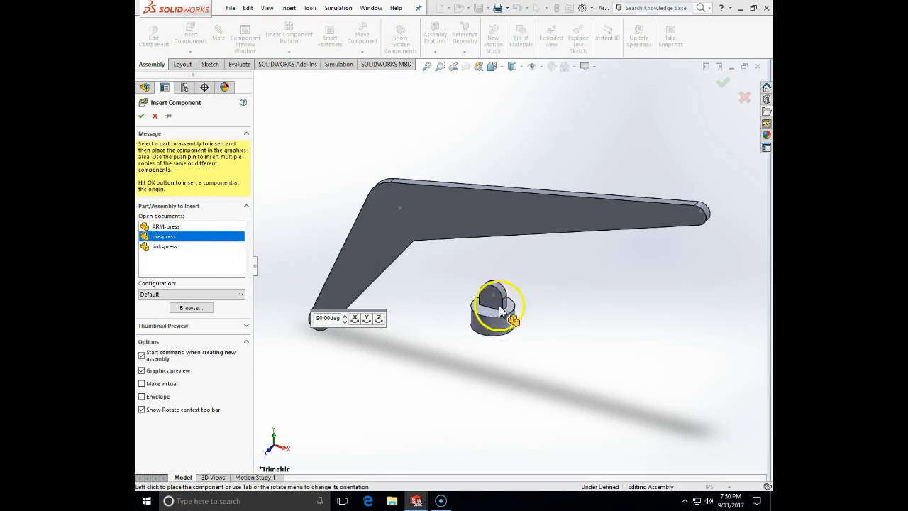
{"action": "left_click", "coordinate": [581, 339]}
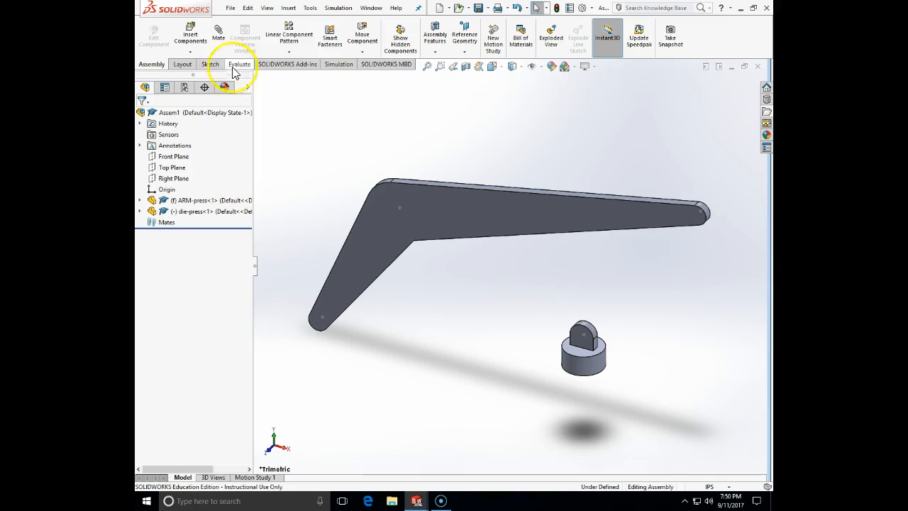
{"action": "left_click", "coordinate": [190, 51]}
{"action": "left_click", "coordinate": [197, 68]}
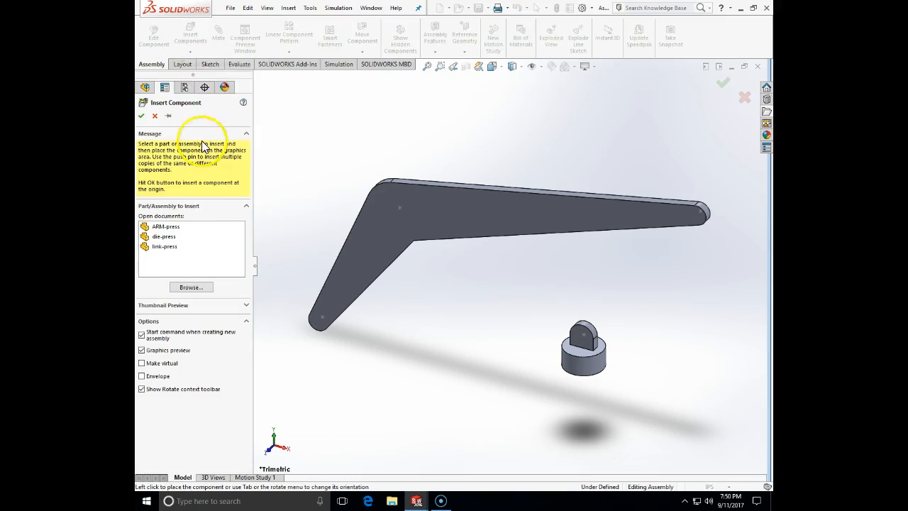
{"action": "left_click", "coordinate": [152, 246]}
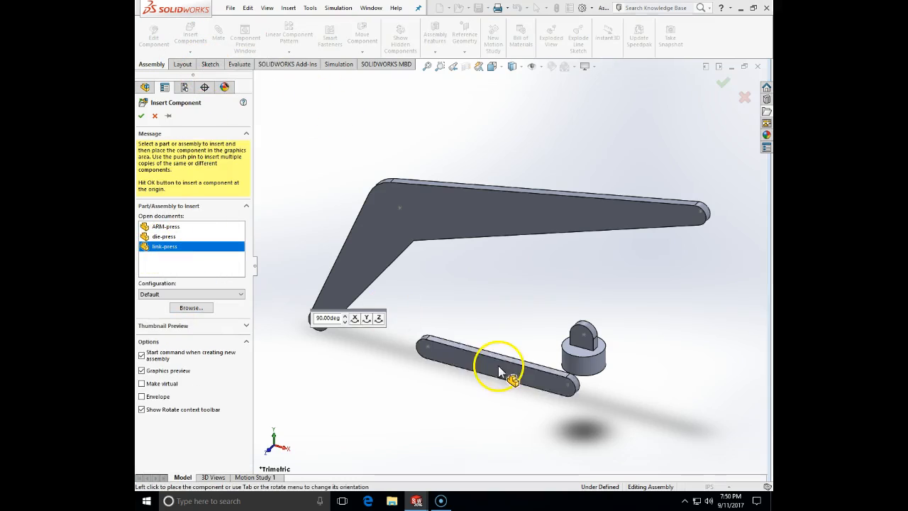
{"action": "left_click", "coordinate": [426, 348]}
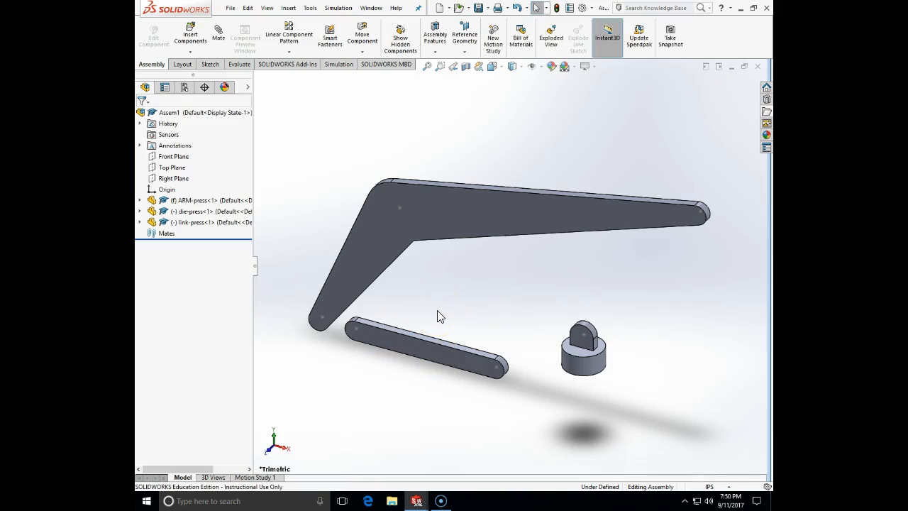
Step: Change the ARM-press component from fixed to floating and expand its feature list
{"action": "right_click", "coordinate": [208, 204]}
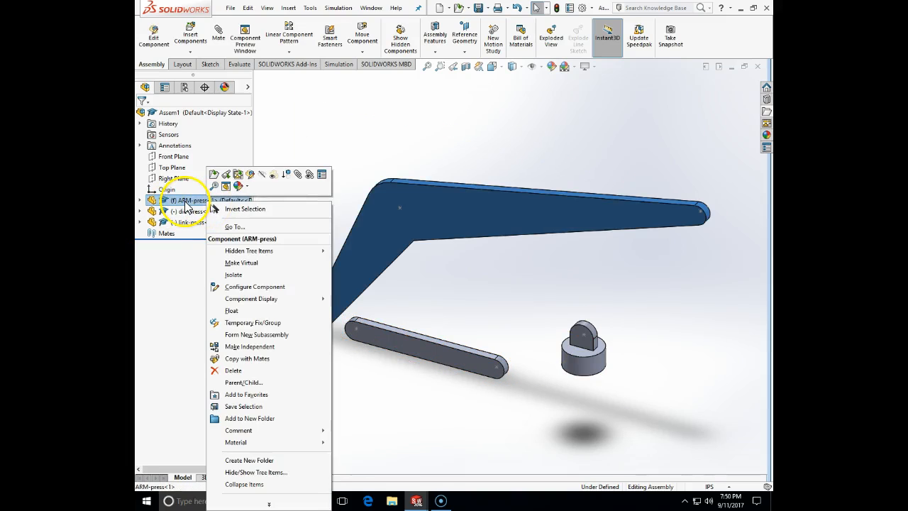
{"action": "left_click", "coordinate": [231, 310]}
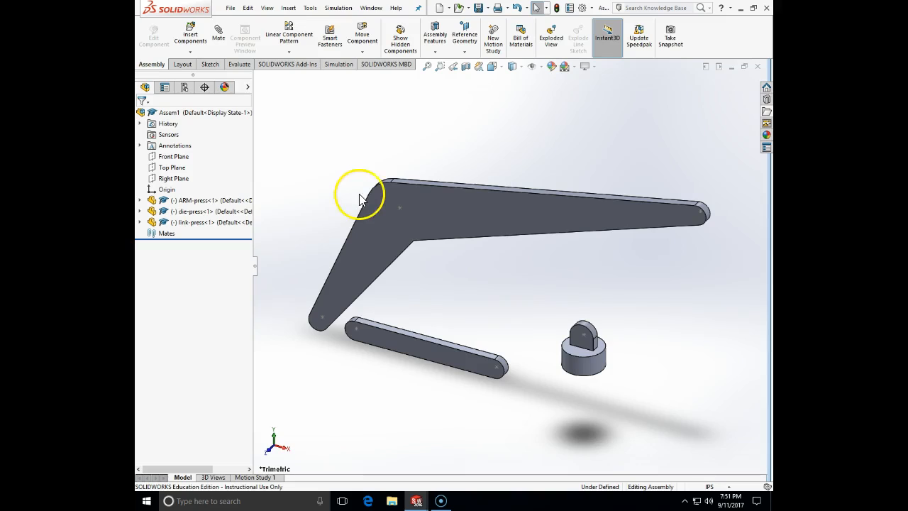
{"action": "left_click", "coordinate": [139, 201]}
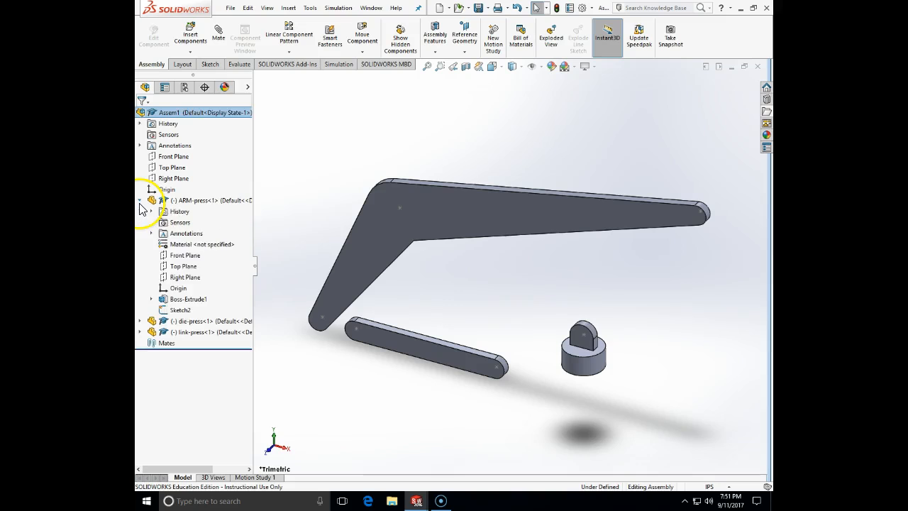
{"action": "left_click", "coordinate": [185, 256]}
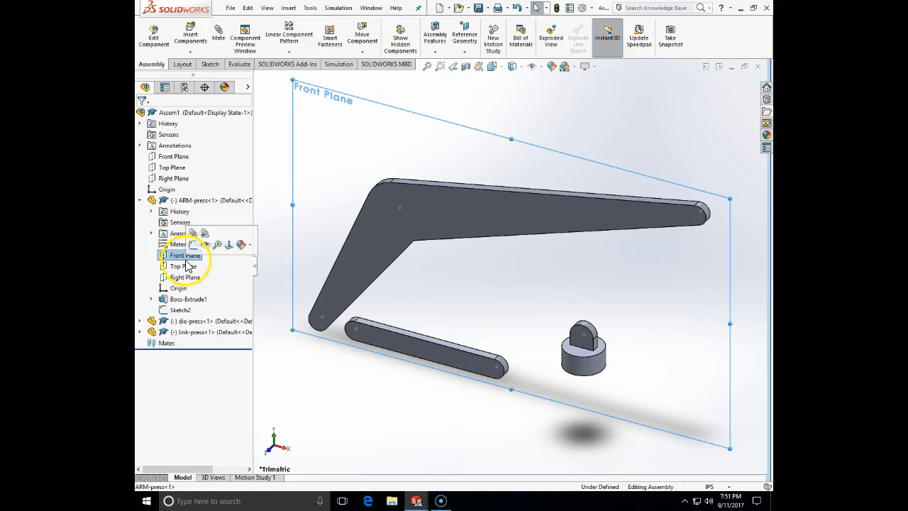
{"action": "left_click", "coordinate": [175, 157], "text": "shift"}
{"action": "left_click", "coordinate": [265, 181]}
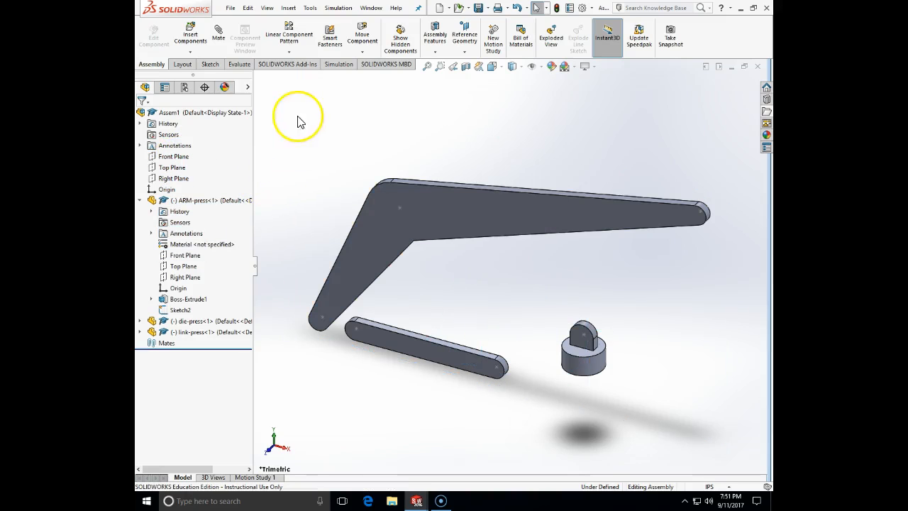
Step: Mate the ARM-press Front Plane coincident with the assembly's Front Plane
{"action": "left_click", "coordinate": [218, 32]}
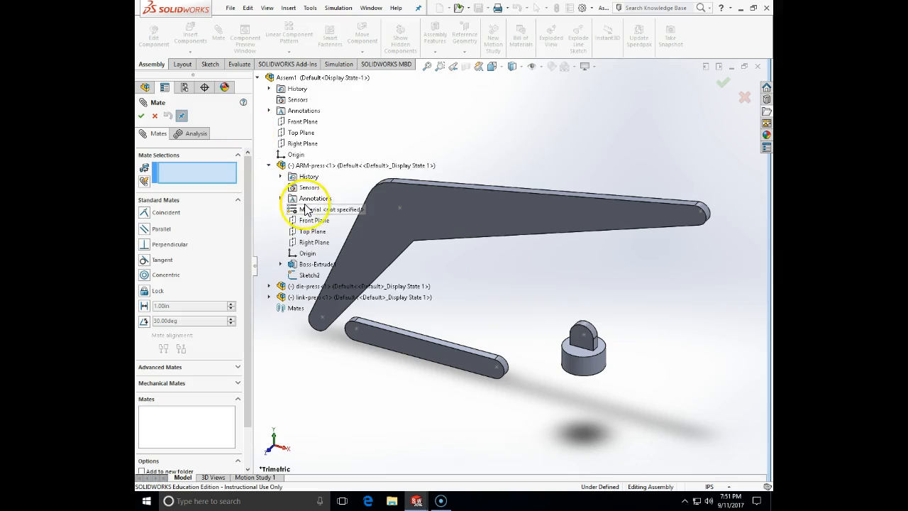
{"action": "left_click", "coordinate": [314, 219]}
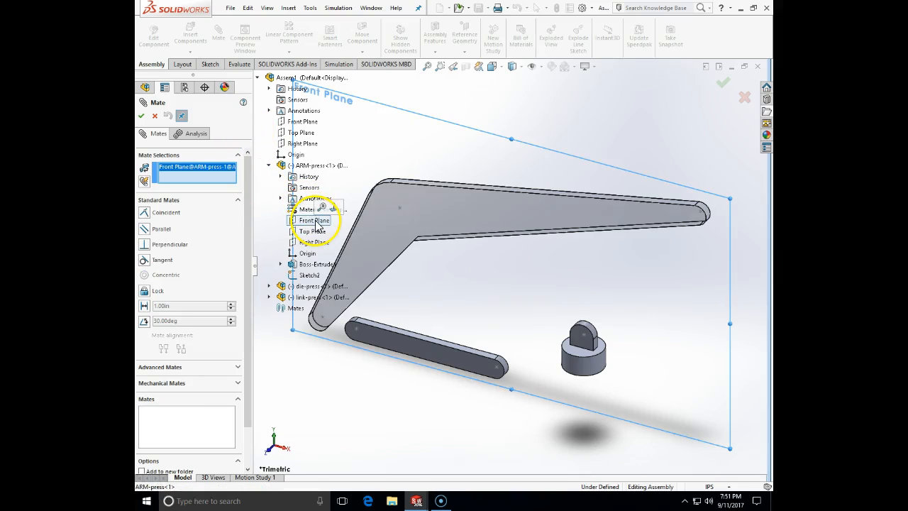
{"action": "left_click", "coordinate": [305, 122]}
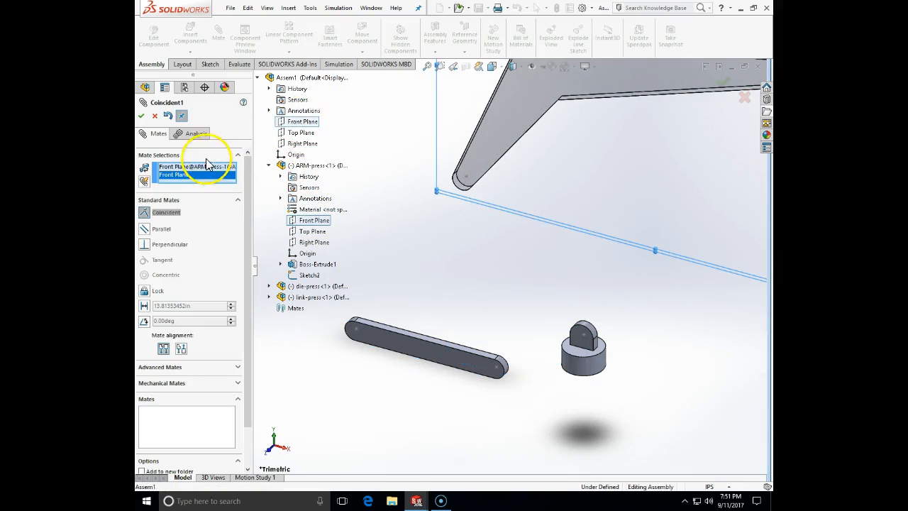
{"action": "left_click", "coordinate": [141, 117]}
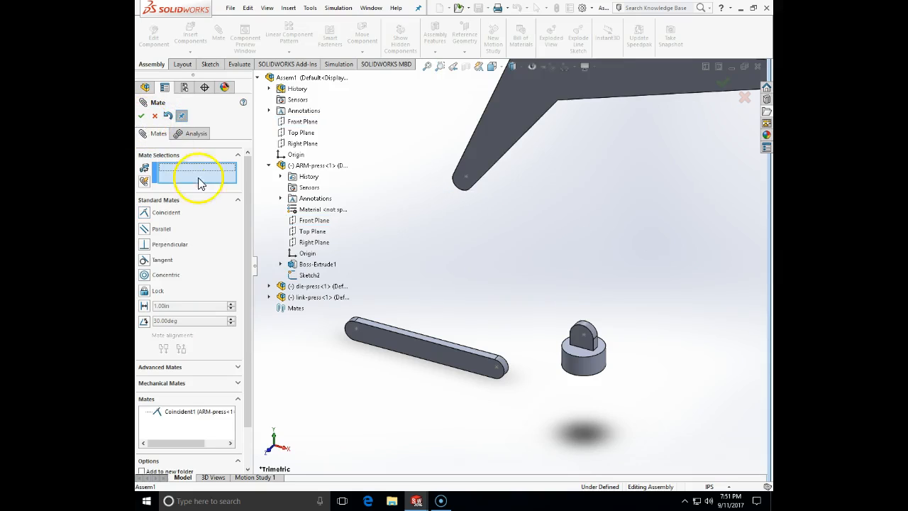
{"action": "left_click", "coordinate": [141, 115]}
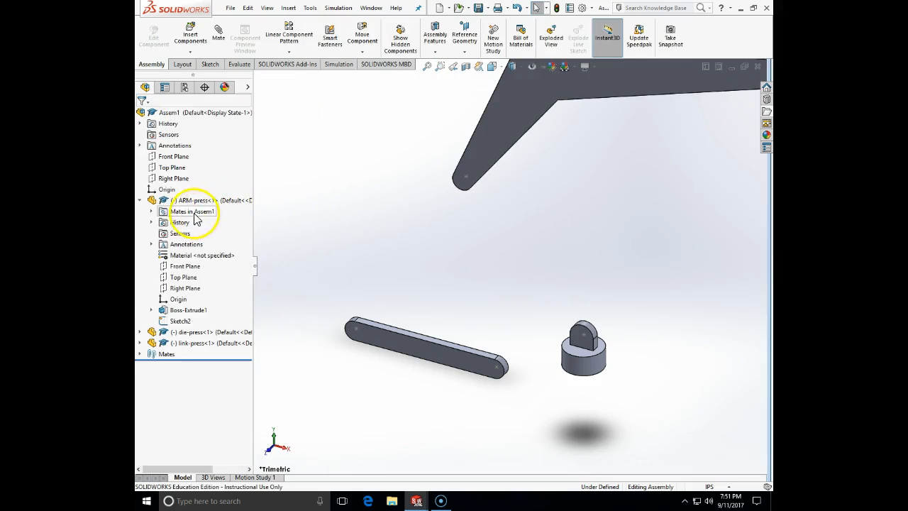
Step: Mate the die-press Front Plane coincident with the assembly's Front Plane
{"action": "left_click", "coordinate": [140, 331]}
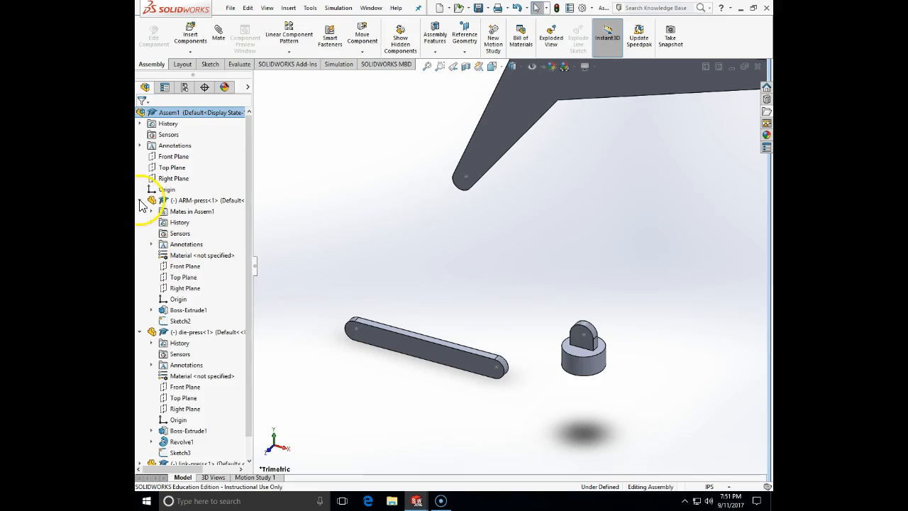
{"action": "left_click", "coordinate": [140, 200]}
{"action": "left_click", "coordinate": [174, 275]}
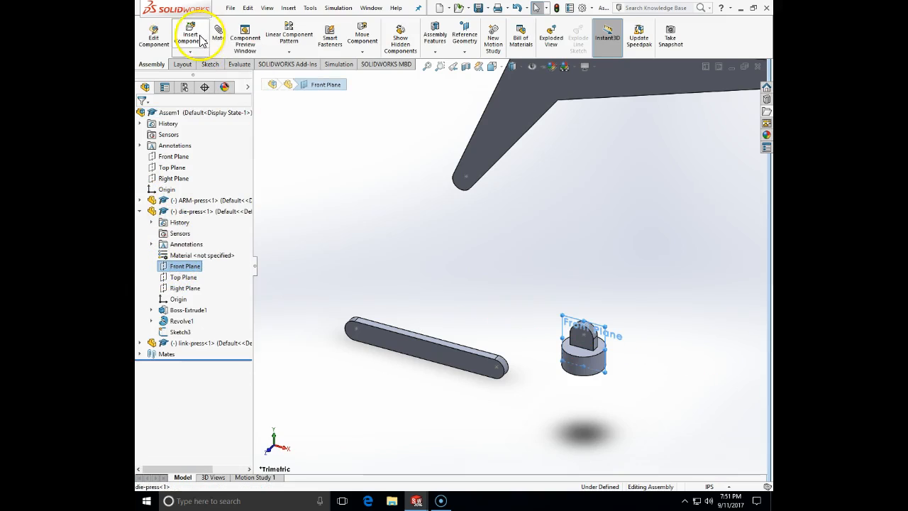
{"action": "left_click", "coordinate": [218, 38]}
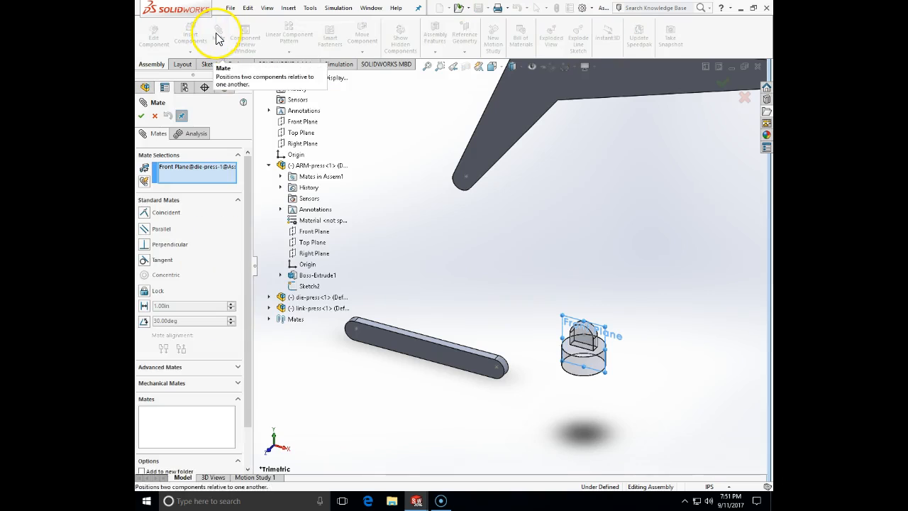
{"action": "left_click", "coordinate": [302, 122]}
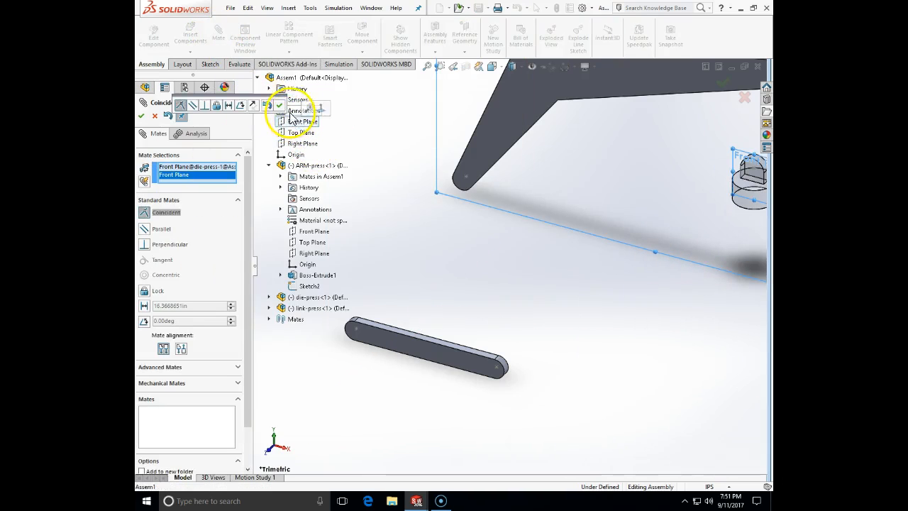
{"action": "left_click", "coordinate": [141, 117]}
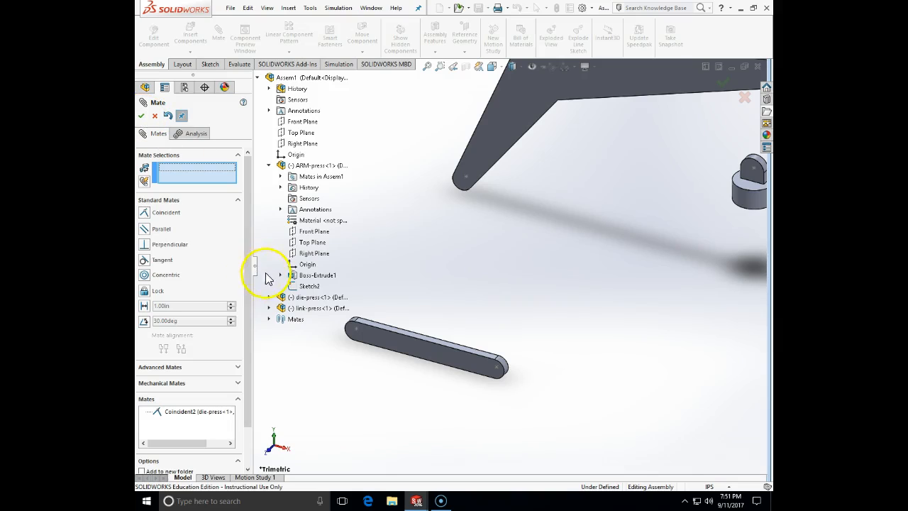
Step: Mate the link-press Front Plane coincident with the assembly's Front Plane and close the Mate command
{"action": "left_click", "coordinate": [269, 165]}
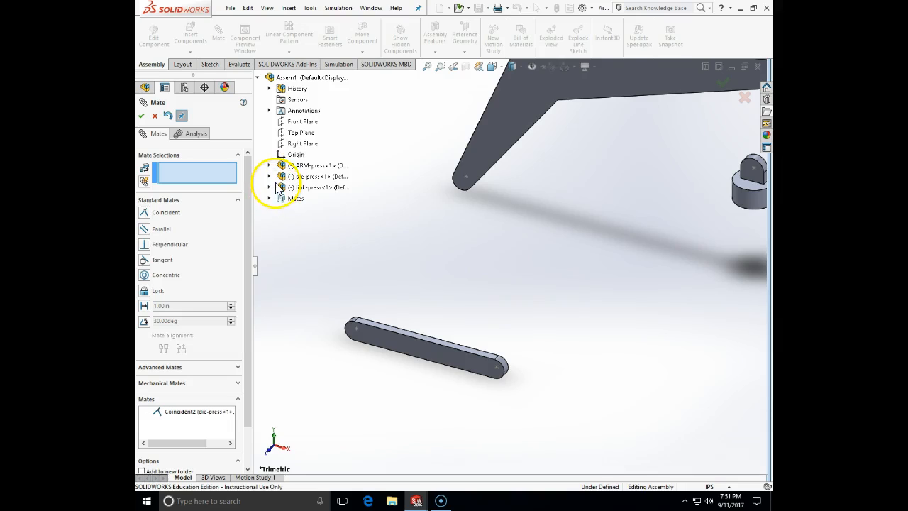
{"action": "left_click", "coordinate": [268, 187]}
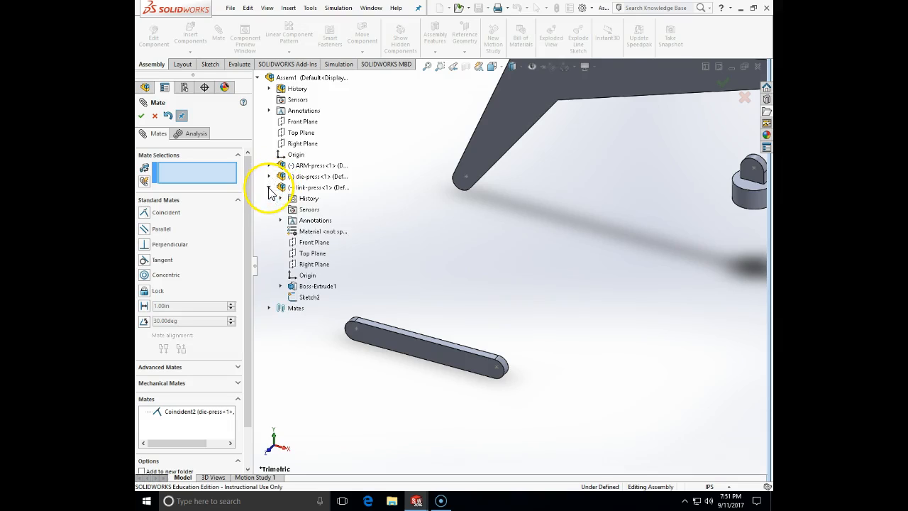
{"action": "left_click", "coordinate": [311, 242]}
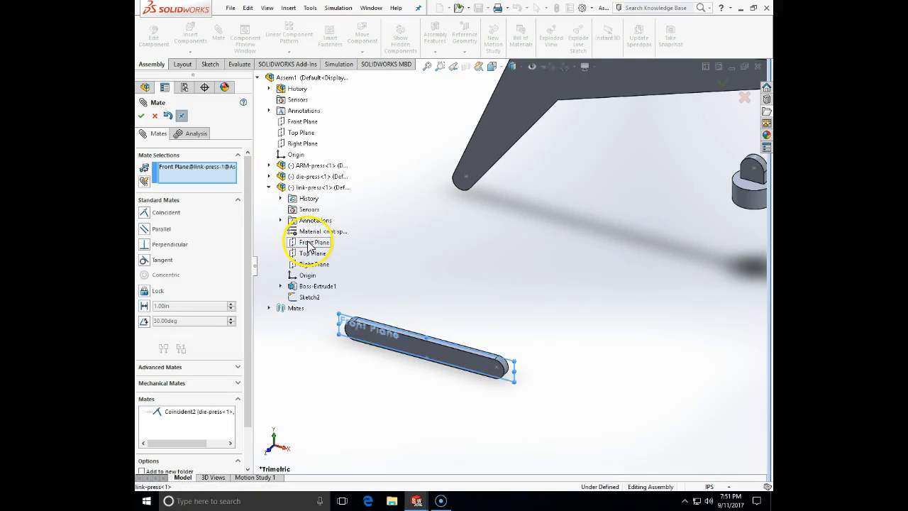
{"action": "left_click", "coordinate": [302, 121]}
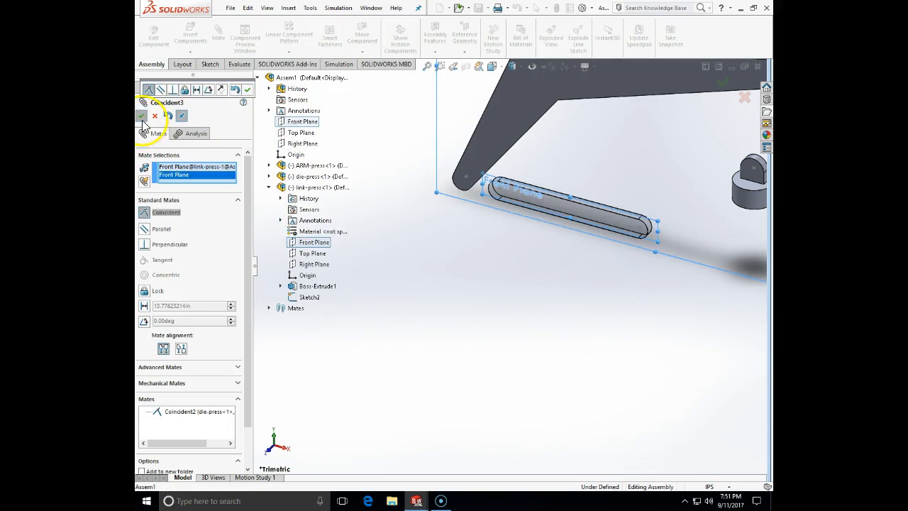
{"action": "left_click", "coordinate": [141, 115]}
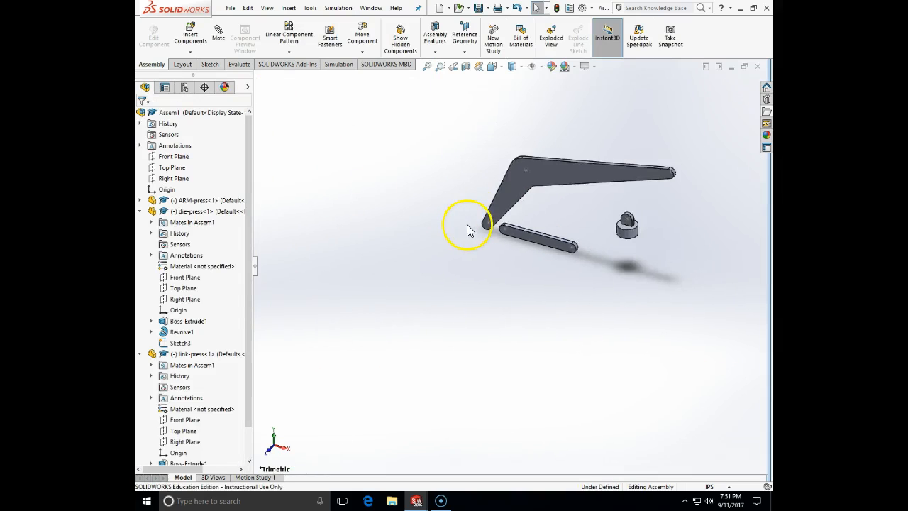
{"action": "scroll", "coordinate": [468, 229], "scroll_direction": "up", "scroll_amount": 3}
{"action": "scroll", "coordinate": [541, 244], "scroll_direction": "down", "scroll_amount": 5}
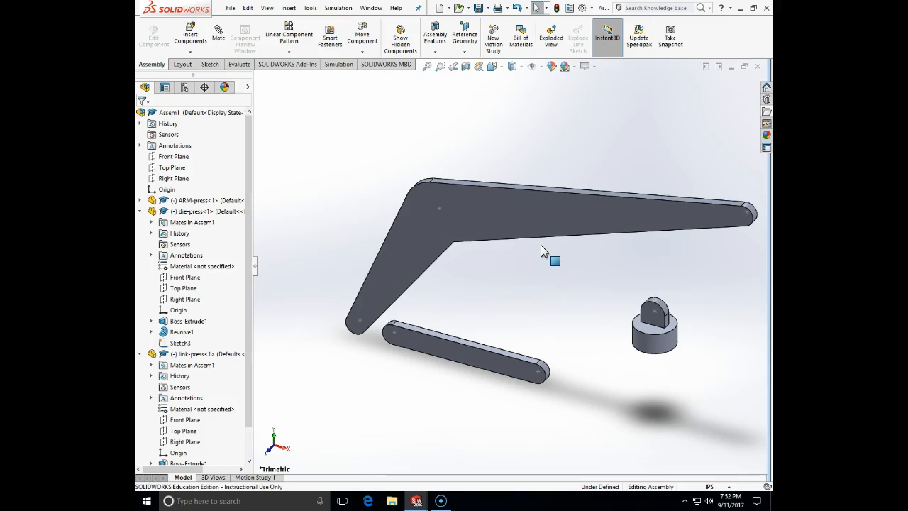
Step: Move the link-press component up beneath the ARM-press, close to the die-press, and clear the selection
{"action": "left_click_drag", "start_coordinate": [406, 340], "coordinate": [483, 291]}
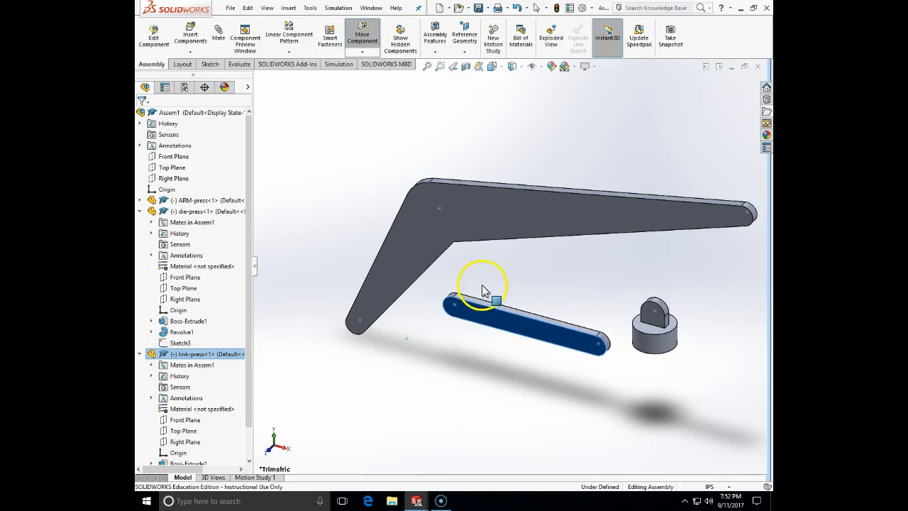
{"action": "left_click", "coordinate": [451, 357]}
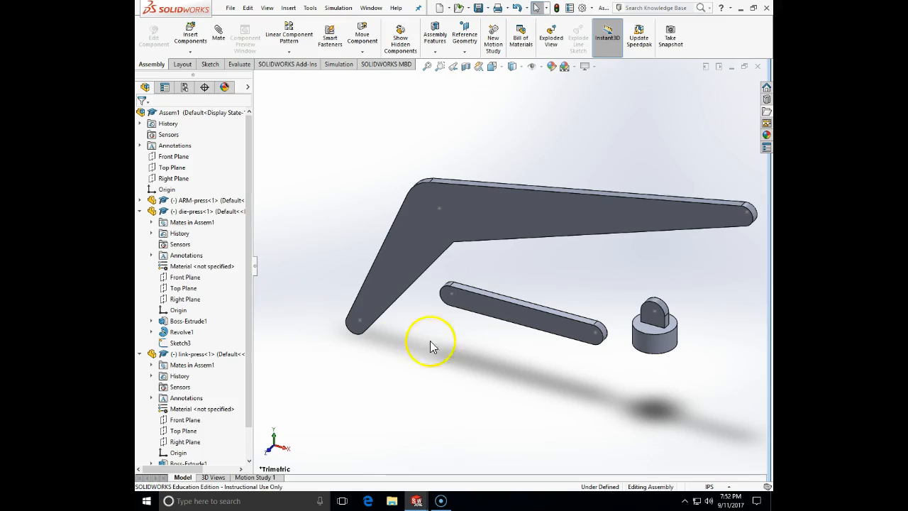
{"action": "left_click", "coordinate": [361, 323]}
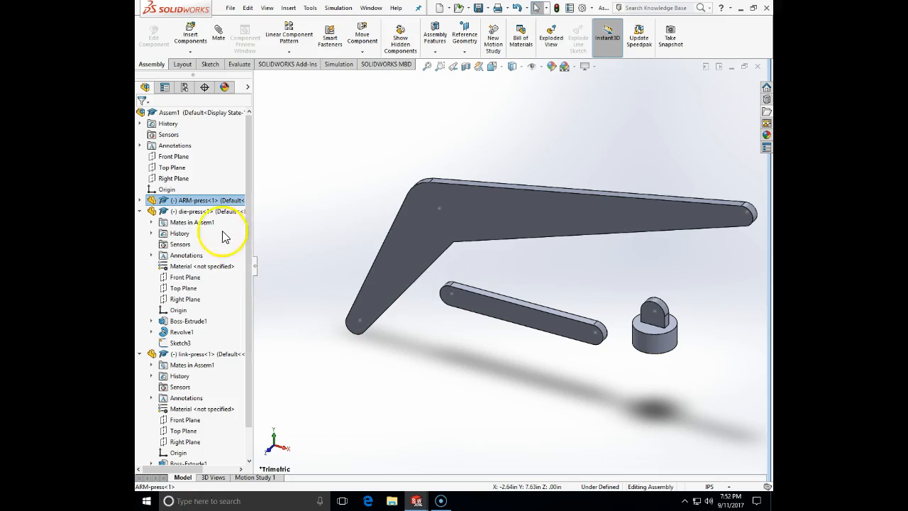
{"action": "left_click", "coordinate": [287, 168]}
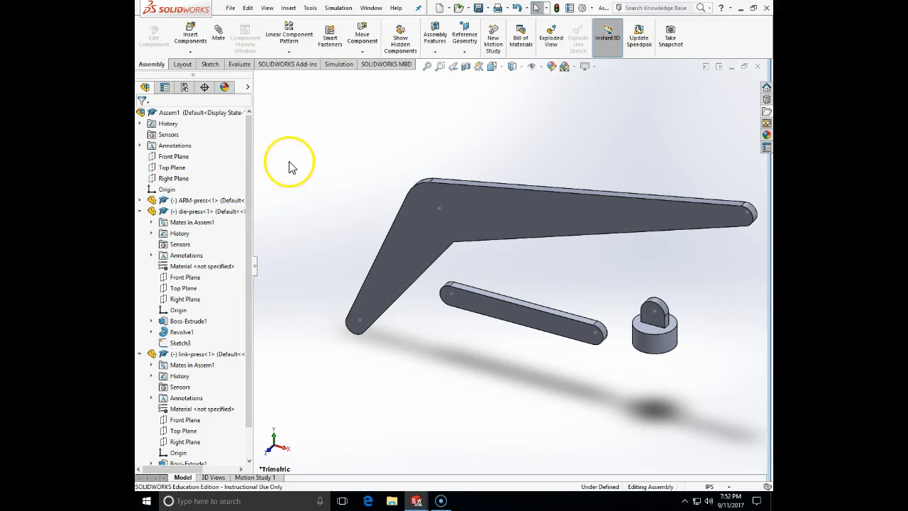
Step: Mate the sketch point at the ARM-press's lower end coincident with the assembly origin
{"action": "left_click", "coordinate": [218, 34]}
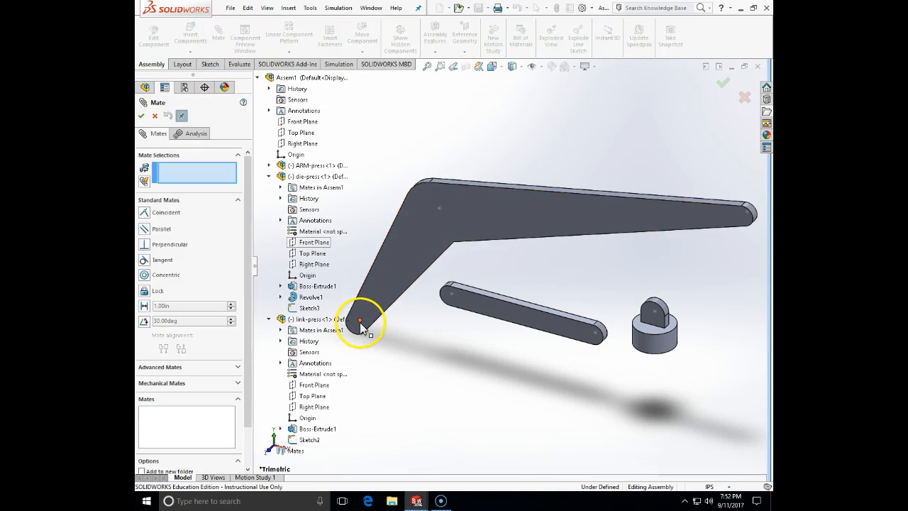
{"action": "left_click", "coordinate": [360, 322]}
{"action": "left_click", "coordinate": [281, 156]}
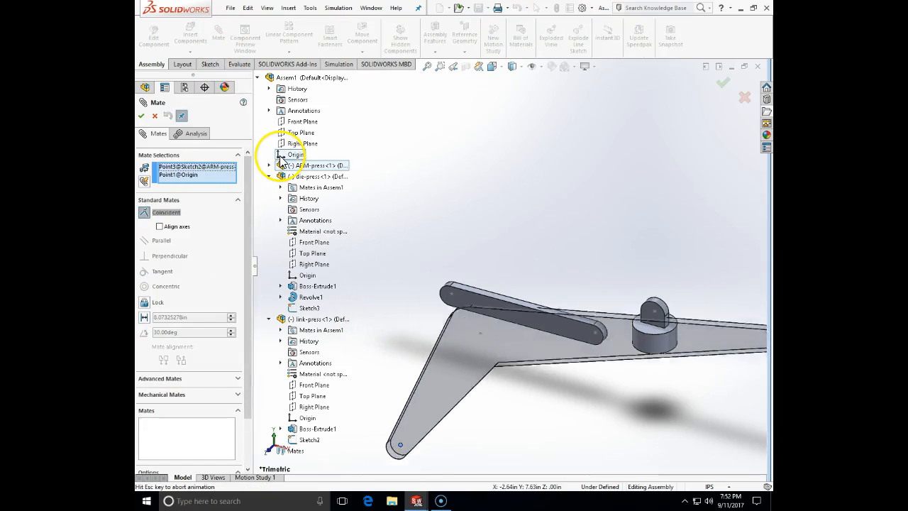
{"action": "left_click", "coordinate": [142, 116]}
Step: Mate the sketch point at one end of the link-press coincident with the point at the ARM-press's bend
{"action": "scroll", "coordinate": [447, 365], "scroll_direction": "up", "scroll_amount": 5}
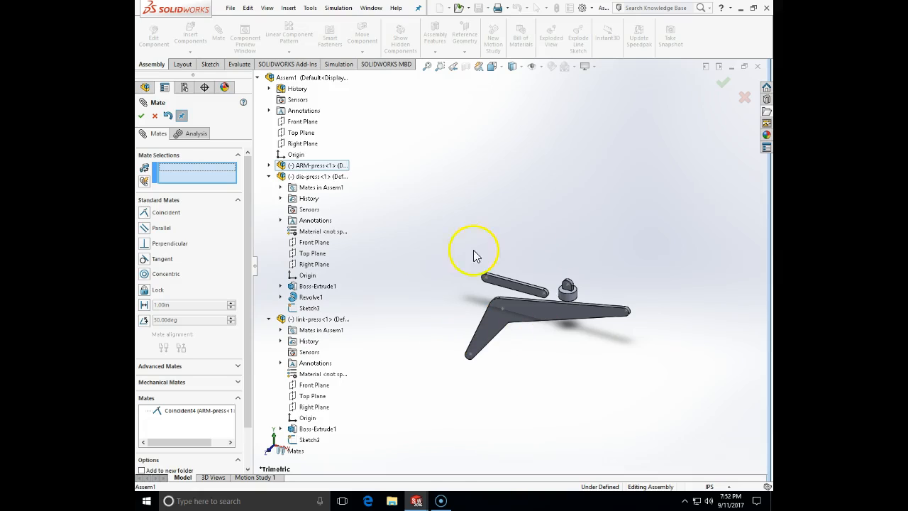
{"action": "scroll", "coordinate": [519, 258], "scroll_direction": "down", "scroll_amount": 6}
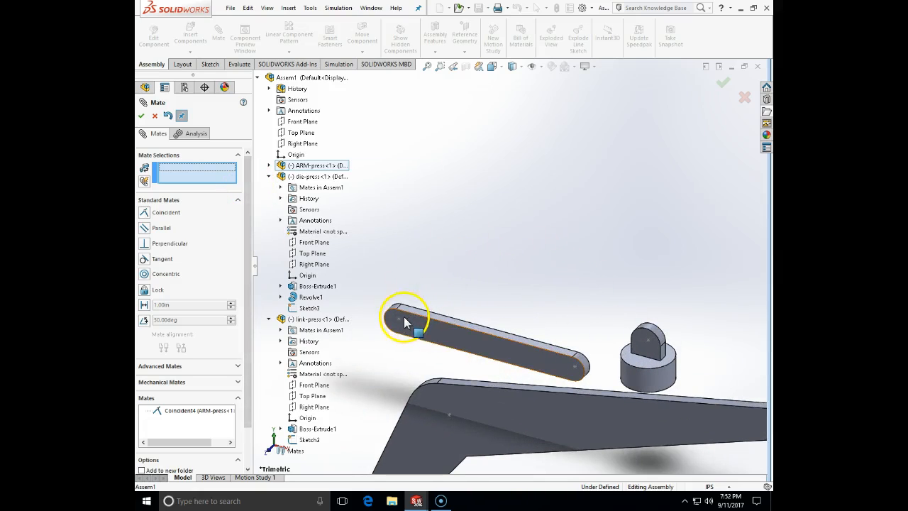
{"action": "left_click", "coordinate": [399, 320]}
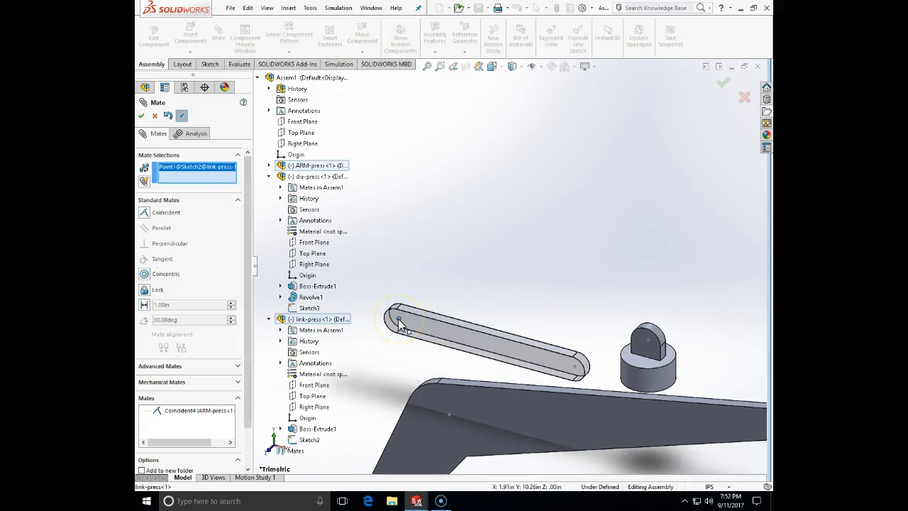
{"action": "left_click", "coordinate": [448, 416]}
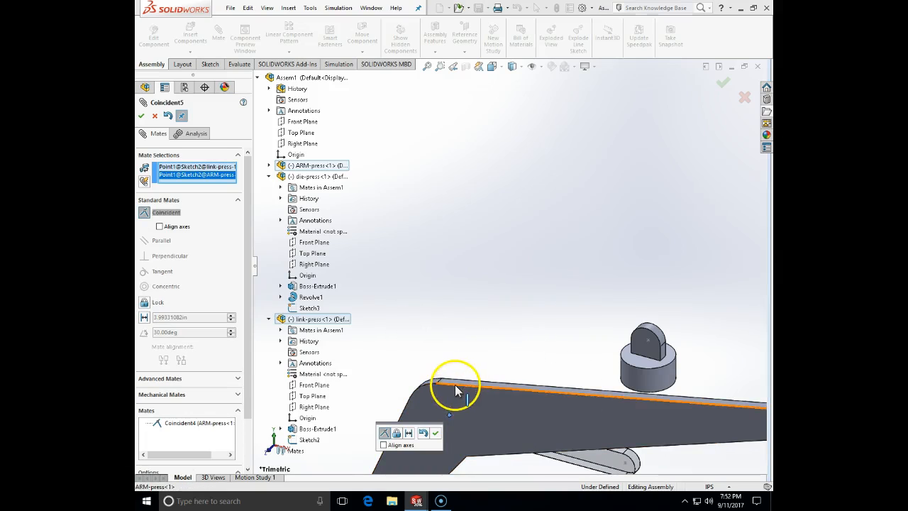
{"action": "left_click", "coordinate": [141, 115]}
Step: Swing the ARM-press and link-press so the link's free end hangs beside the die-press
{"action": "middle_click_drag", "start_coordinate": [466, 251], "coordinate": [425, 292]}
{"action": "mouse_move", "coordinate": [589, 317]}
{"action": "left_mouse_down"}
{"action": "mouse_move", "coordinate": [567, 315]}
{"action": "mouse_move", "coordinate": [609, 277]}
{"action": "mouse_move", "coordinate": [543, 319]}
{"action": "mouse_move", "coordinate": [567, 314]}
{"action": "mouse_move", "coordinate": [606, 326]}
{"action": "mouse_move", "coordinate": [586, 315]}
{"action": "mouse_move", "coordinate": [596, 315]}
{"action": "left_mouse_up"}
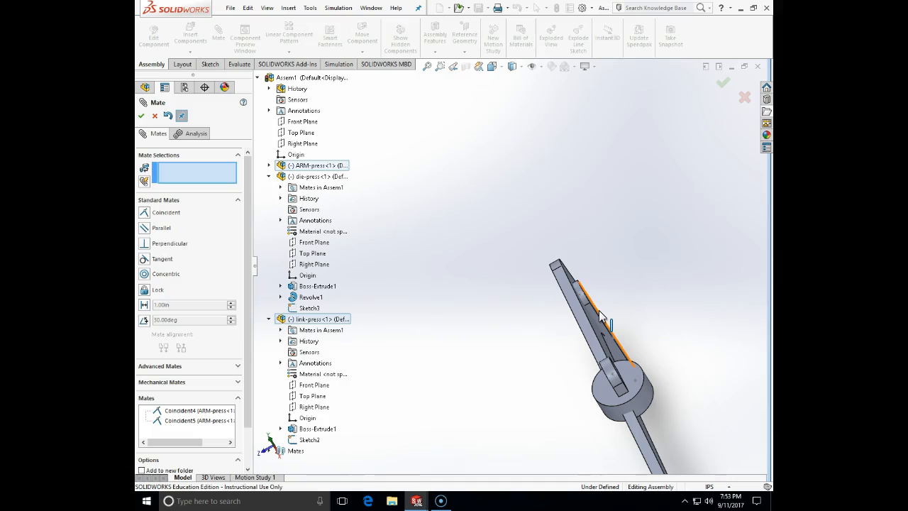
{"action": "middle_click_drag", "start_coordinate": [715, 351], "coordinate": [676, 285]}
{"action": "left_click_drag", "start_coordinate": [730, 190], "coordinate": [688, 457]}
{"action": "left_click_drag", "start_coordinate": [607, 402], "coordinate": [663, 404]}
Step: Mate the link-press's free end point coincident with the die-press's sketch point and close the Mate command
{"action": "left_click", "coordinate": [662, 403]}
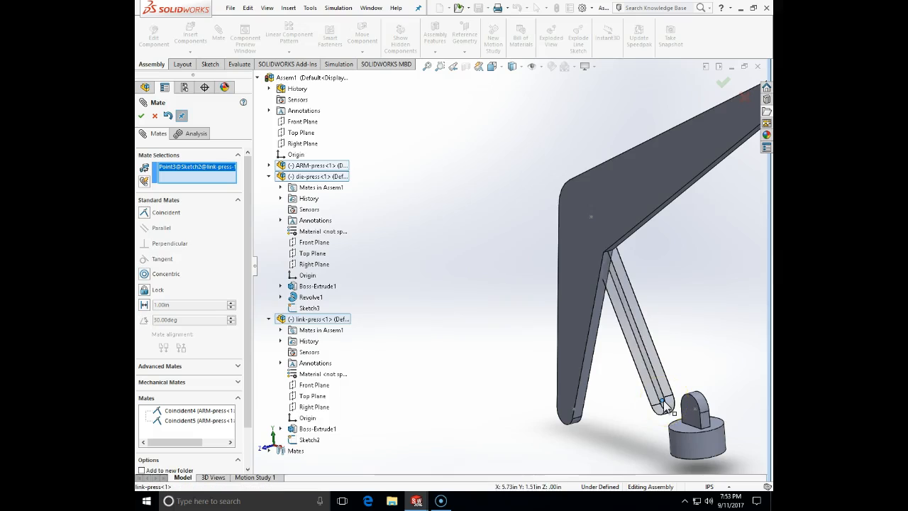
{"action": "left_click", "coordinate": [697, 415]}
{"action": "left_click", "coordinate": [757, 431]}
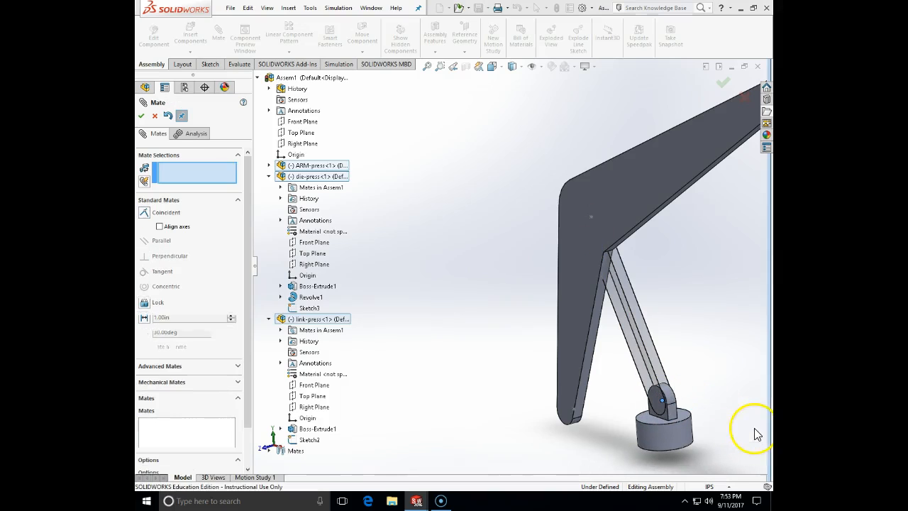
{"action": "left_click", "coordinate": [141, 116]}
Step: Set the assembly's display style to Hidden Lines Visible and inspect how the parts align edge-on
{"action": "middle_click_drag", "start_coordinate": [546, 370], "coordinate": [561, 324]}
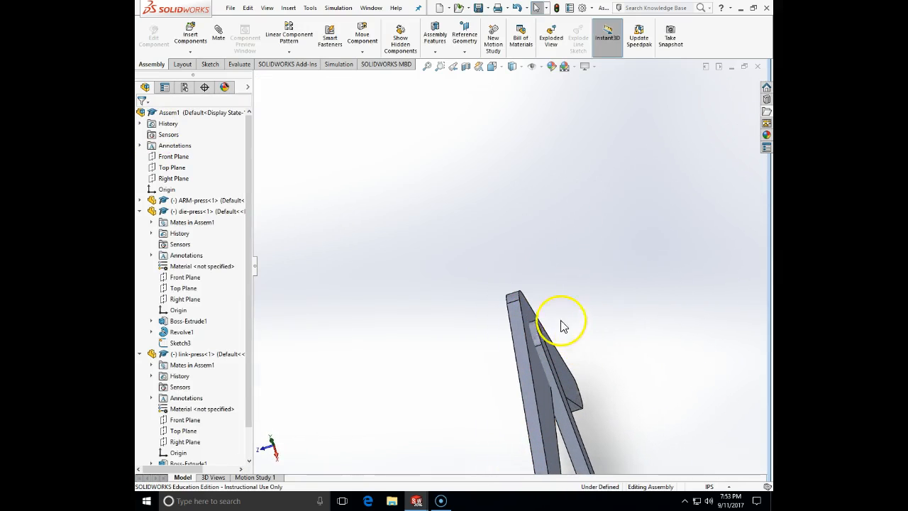
{"action": "left_click", "coordinate": [503, 71]}
{"action": "left_click", "coordinate": [521, 67]}
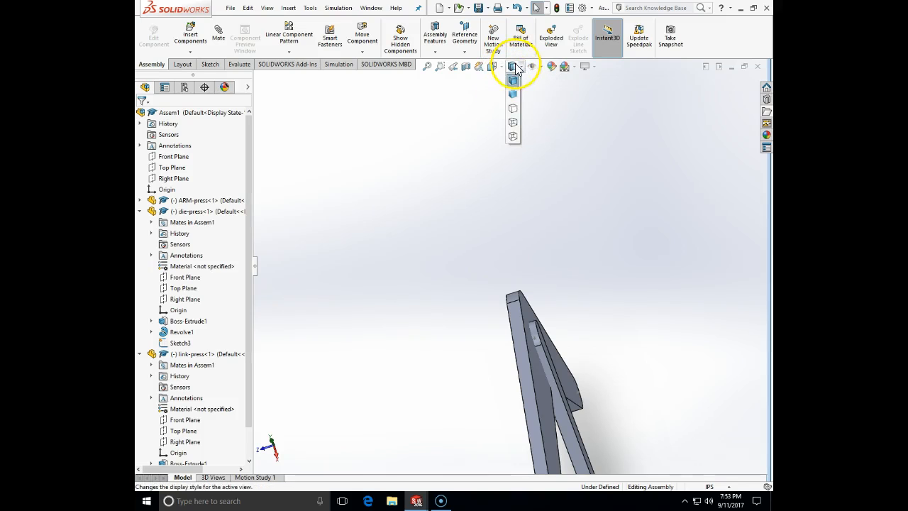
{"action": "left_click", "coordinate": [514, 121]}
{"action": "middle_click_drag", "start_coordinate": [548, 252], "coordinate": [582, 318]}
{"action": "key", "text": "Escape"}
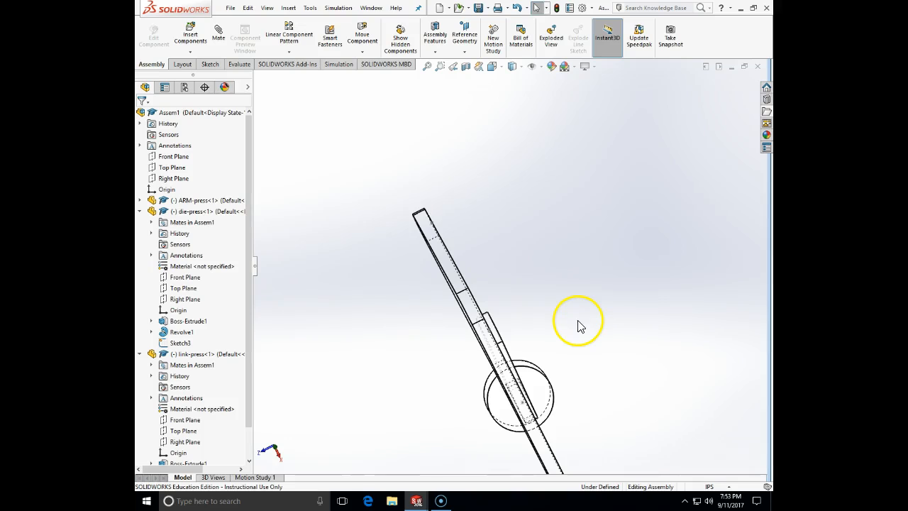
Step: Switch to the ARM-press part and change the end condition of Boss-Extrude1 to Mid Plane
{"action": "left_click", "coordinate": [376, 9]}
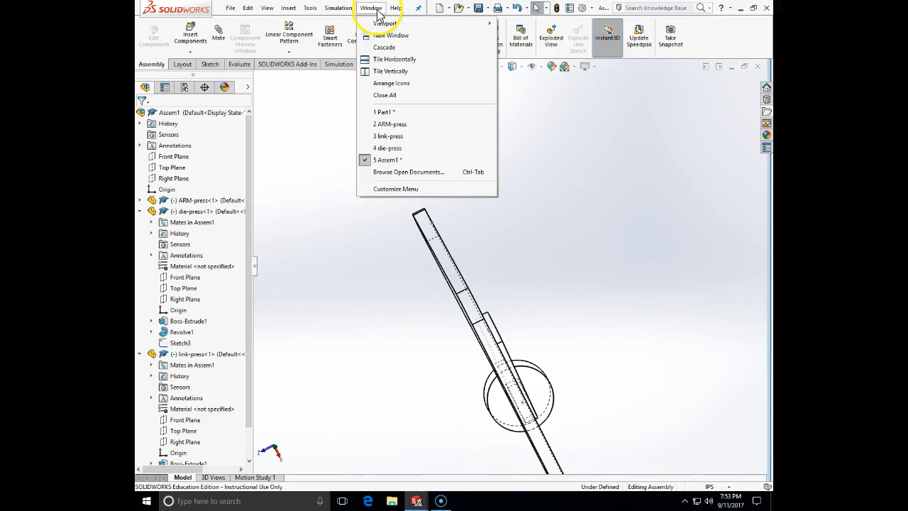
{"action": "left_click", "coordinate": [389, 126]}
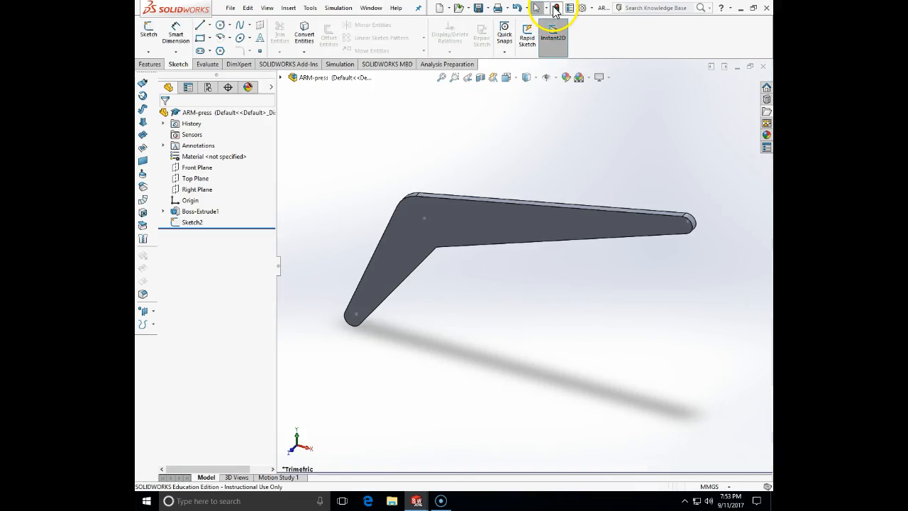
{"action": "right_click", "coordinate": [197, 212]}
{"action": "left_click", "coordinate": [200, 191]}
{"action": "left_click", "coordinate": [220, 176]}
{"action": "left_click", "coordinate": [204, 217]}
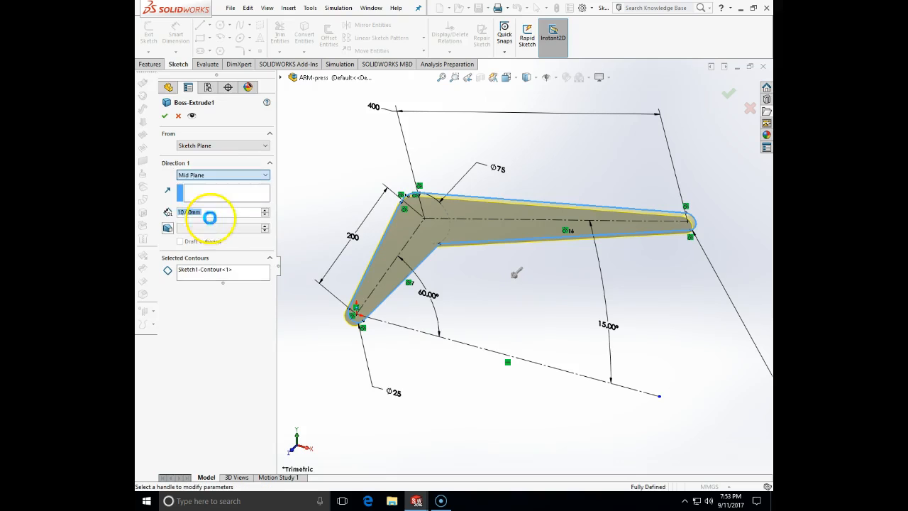
{"action": "left_click", "coordinate": [164, 117]}
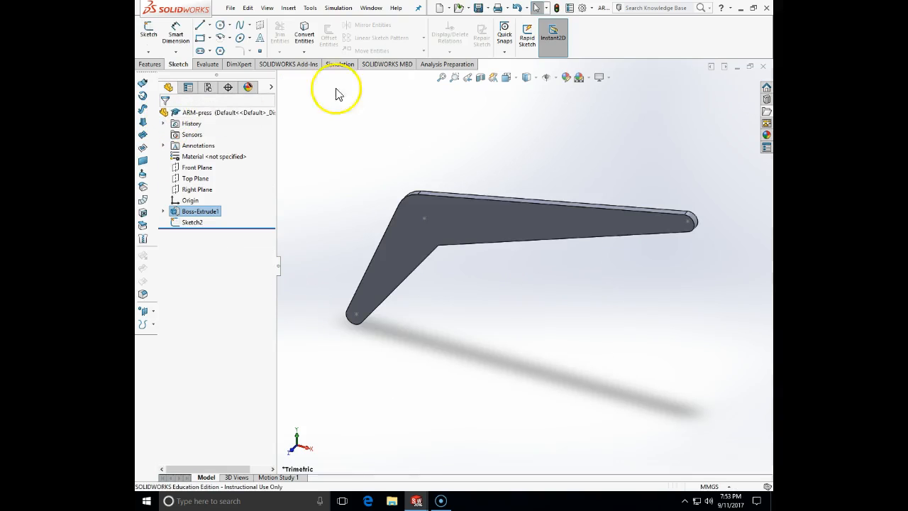
Step: Save the ARM-press part and return to Assem1, rebuilding it with the changed model
{"action": "left_click", "coordinate": [231, 8]}
{"action": "left_click", "coordinate": [257, 106]}
{"action": "left_click", "coordinate": [371, 8]}
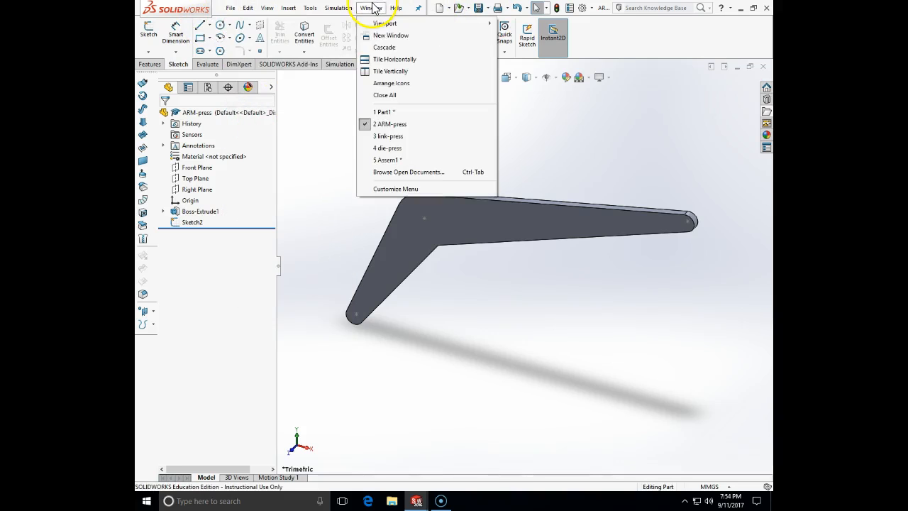
{"action": "left_click", "coordinate": [388, 160]}
{"action": "left_click", "coordinate": [219, 56]}
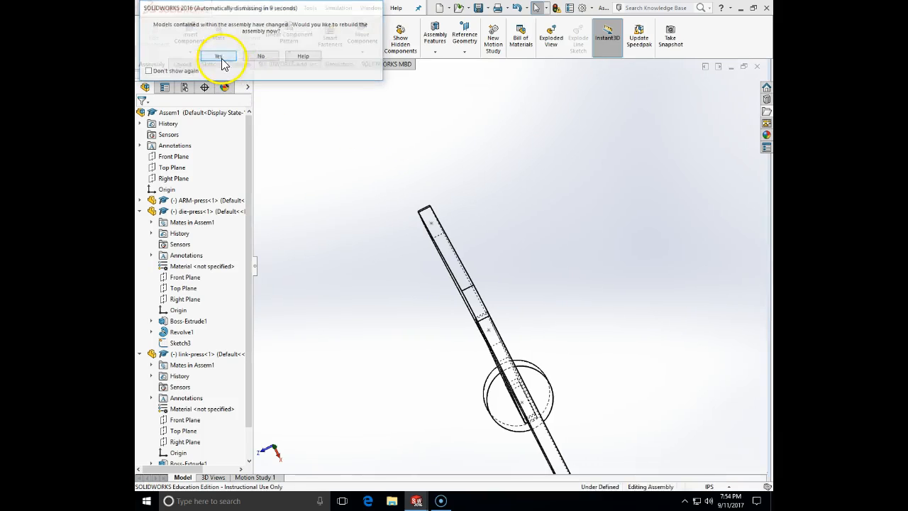
Step: Rotate the die-press about the link's end to test the mechanism's remaining freedom of movement
{"action": "middle_click_drag", "start_coordinate": [409, 253], "coordinate": [496, 220]}
{"action": "left_click_drag", "start_coordinate": [593, 281], "coordinate": [634, 227]}
{"action": "left_click_drag", "start_coordinate": [633, 328], "coordinate": [601, 338]}
{"action": "key", "text": "Escape"}
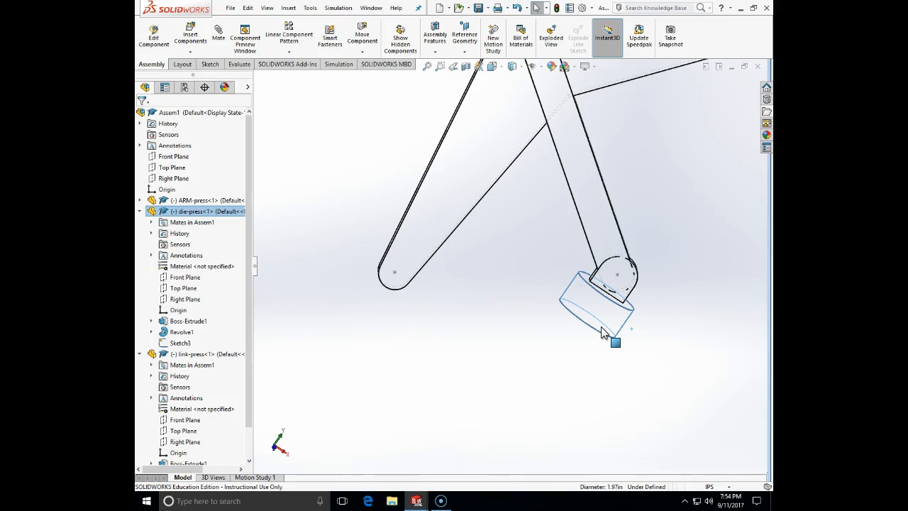
{"action": "scroll", "coordinate": [581, 205], "scroll_direction": "up", "scroll_amount": 3}
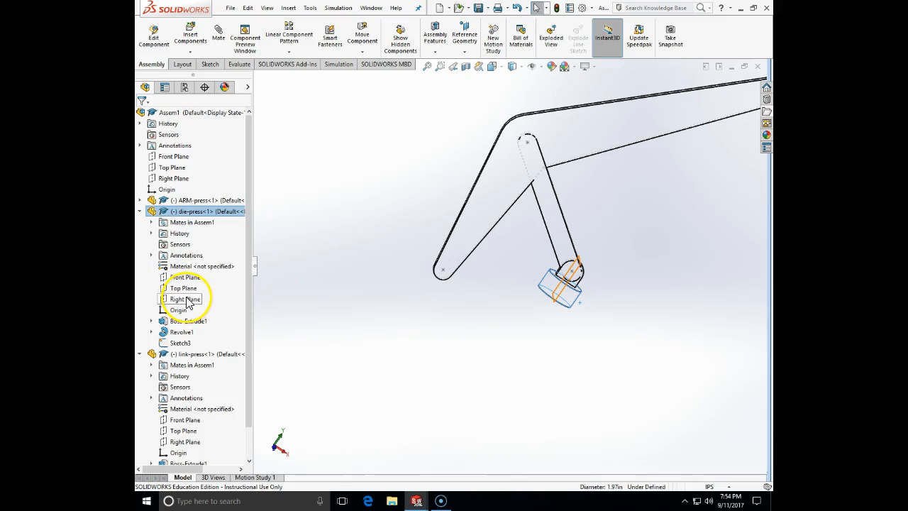
Step: Mate the ARM-press Right Plane coincident with the assembly's Right Plane and close the Mate command
{"action": "mouse_move", "coordinate": [248, 302]}
{"action": "left_mouse_down"}
{"action": "mouse_move", "coordinate": [247, 335]}
{"action": "mouse_move", "coordinate": [246, 296]}
{"action": "left_mouse_up"}
{"action": "left_click", "coordinate": [141, 201]}
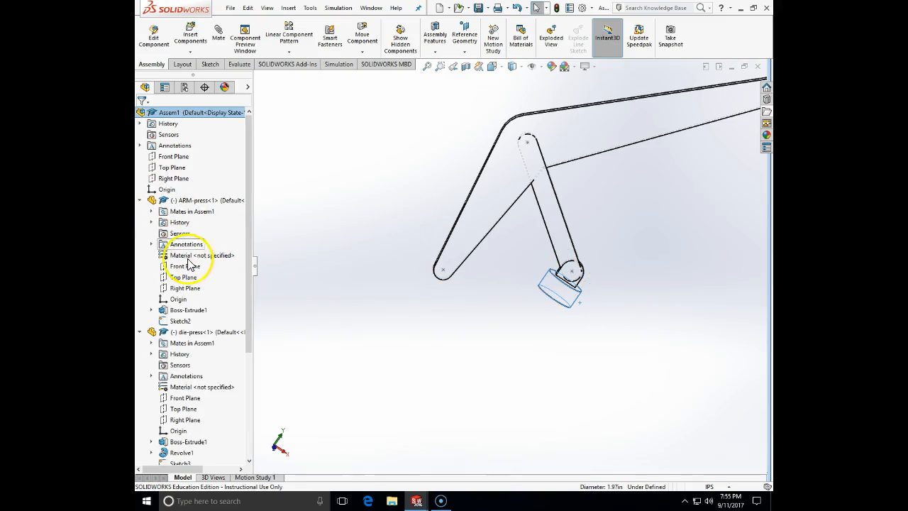
{"action": "left_click", "coordinate": [186, 288]}
{"action": "left_click", "coordinate": [219, 35]}
{"action": "left_click", "coordinate": [258, 78]}
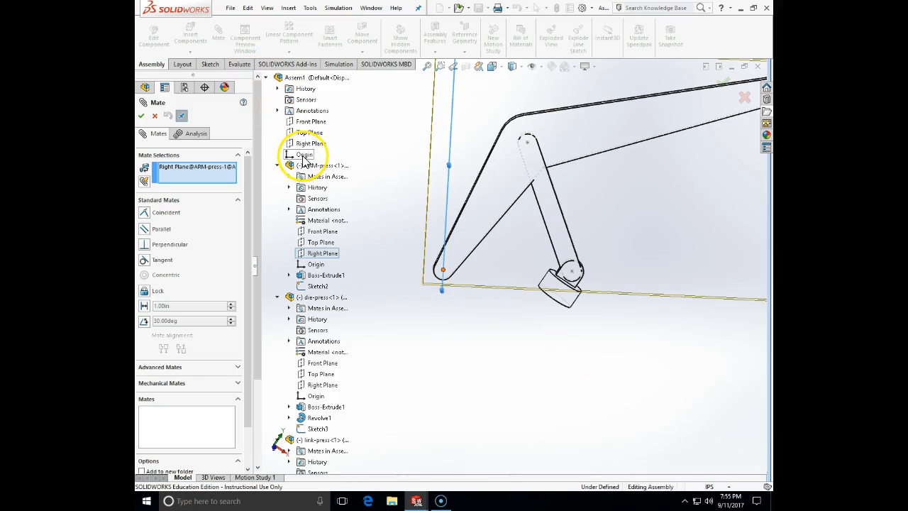
{"action": "left_click", "coordinate": [308, 144]}
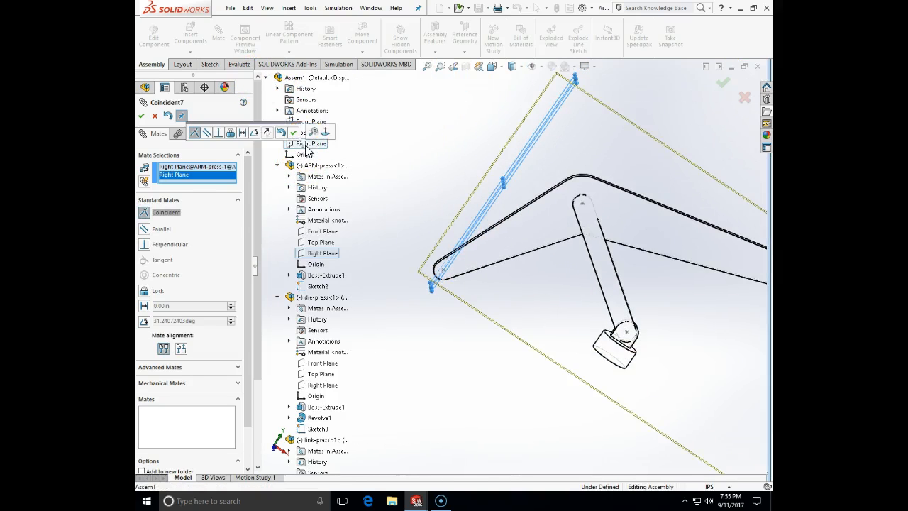
{"action": "left_click", "coordinate": [141, 116]}
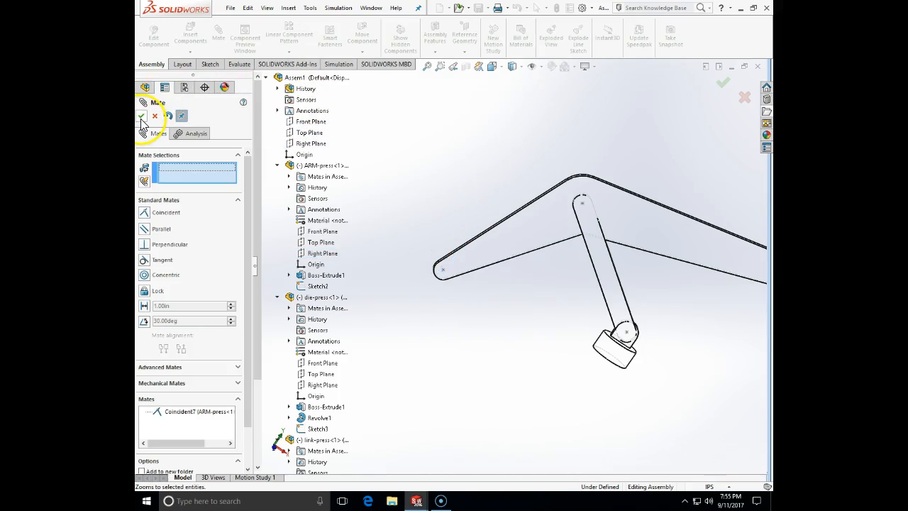
{"action": "left_click", "coordinate": [142, 116]}
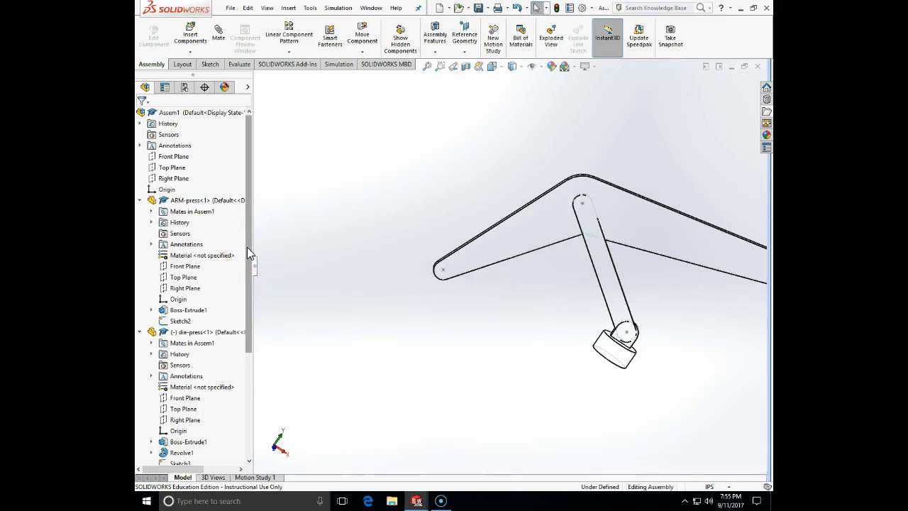
Step: Mate the link-press Top Plane parallel to the assembly's Right Plane and close the Mate command
{"action": "left_click_drag", "start_coordinate": [247, 248], "coordinate": [249, 320]}
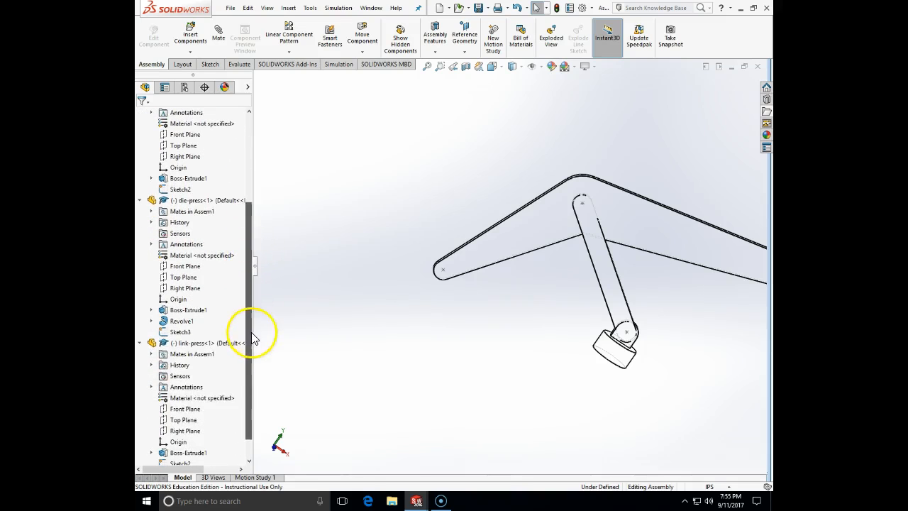
{"action": "left_click", "coordinate": [188, 421]}
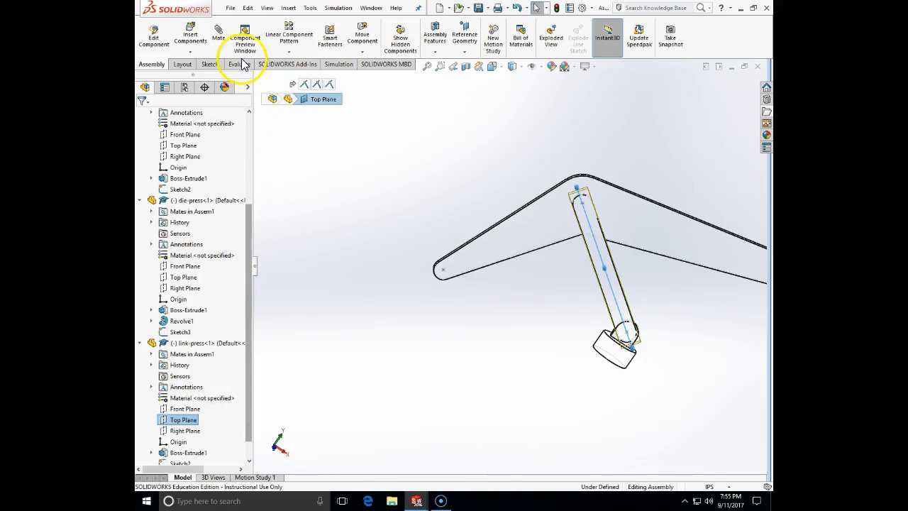
{"action": "left_click", "coordinate": [216, 37]}
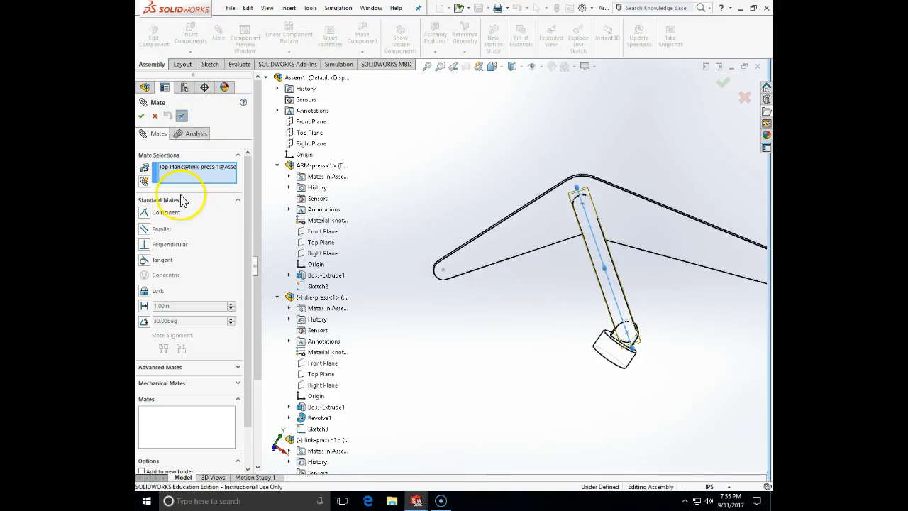
{"action": "left_click", "coordinate": [299, 146]}
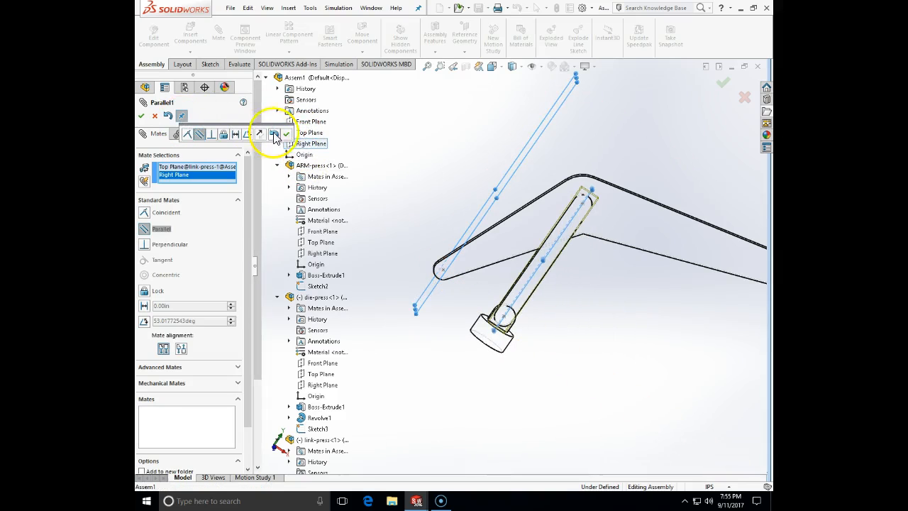
{"action": "left_click", "coordinate": [286, 134]}
{"action": "middle_click_drag", "start_coordinate": [421, 227], "coordinate": [429, 193]}
{"action": "left_click", "coordinate": [141, 115]}
Step: Change the parallel mate between the link-press Top Plane and the assembly's Right Plane to an angle mate of 20 degrees
{"action": "middle_click_drag", "start_coordinate": [571, 295], "coordinate": [594, 298]}
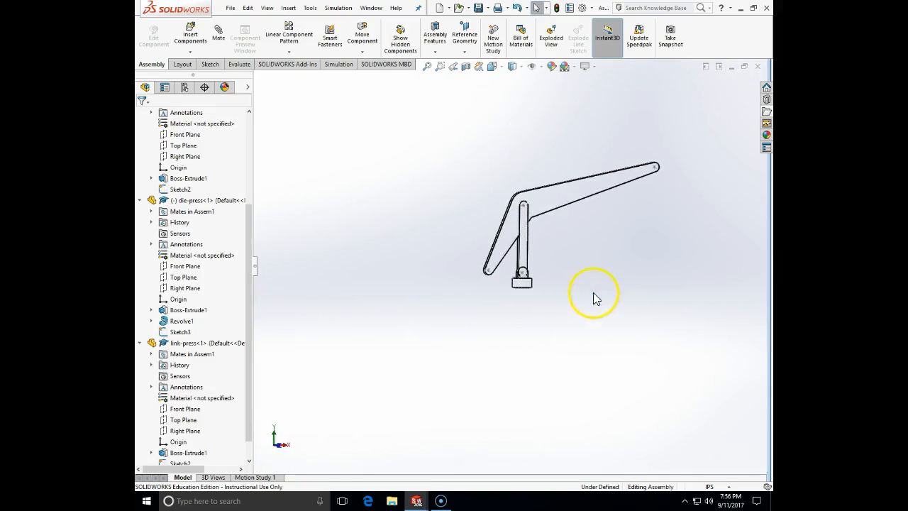
{"action": "left_click", "coordinate": [502, 72]}
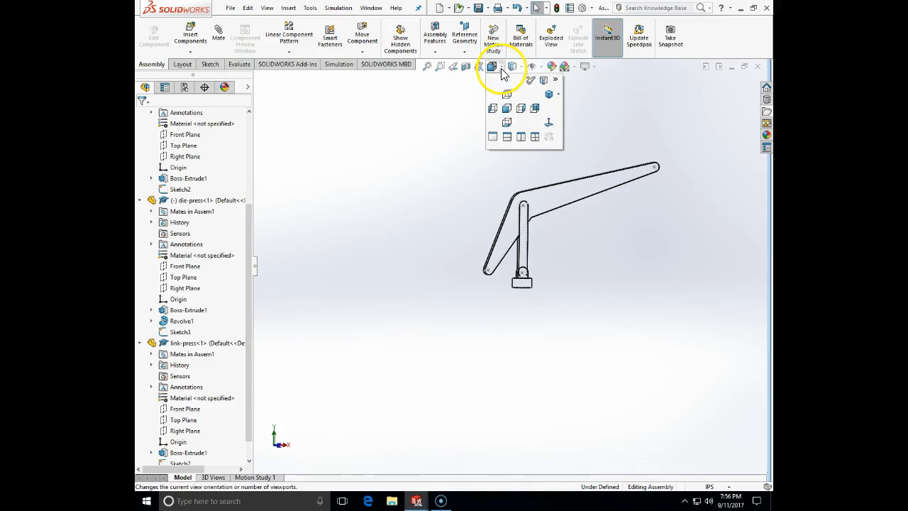
{"action": "left_click", "coordinate": [548, 94]}
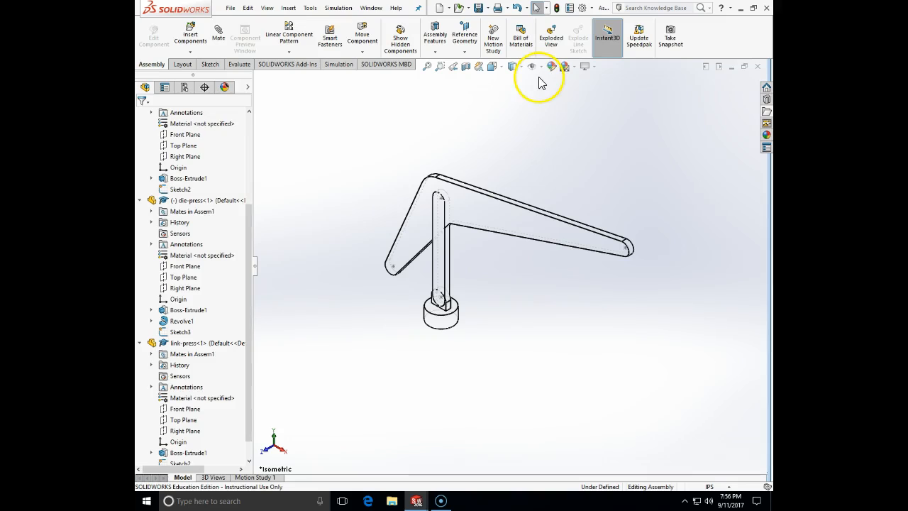
{"action": "scroll", "coordinate": [246, 283], "scroll_direction": "down", "scroll_amount": 1}
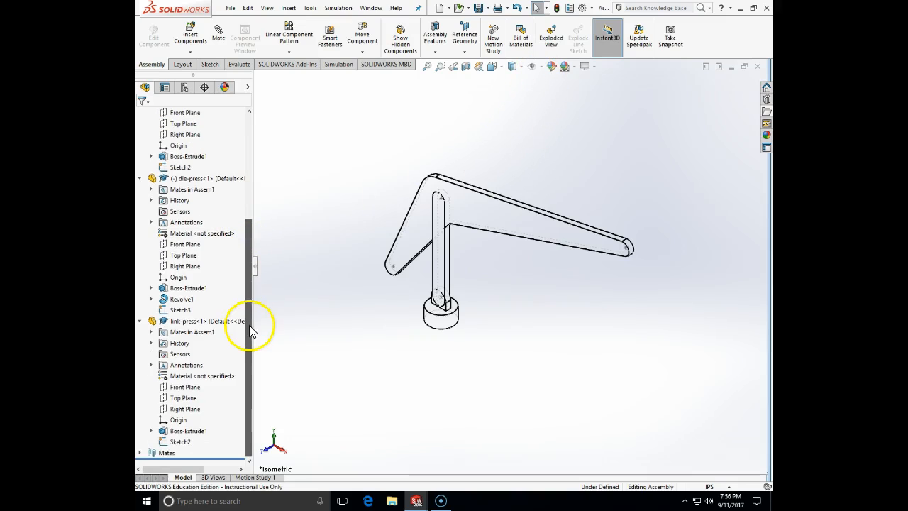
{"action": "scroll", "coordinate": [142, 454], "scroll_direction": "down", "scroll_amount": 3}
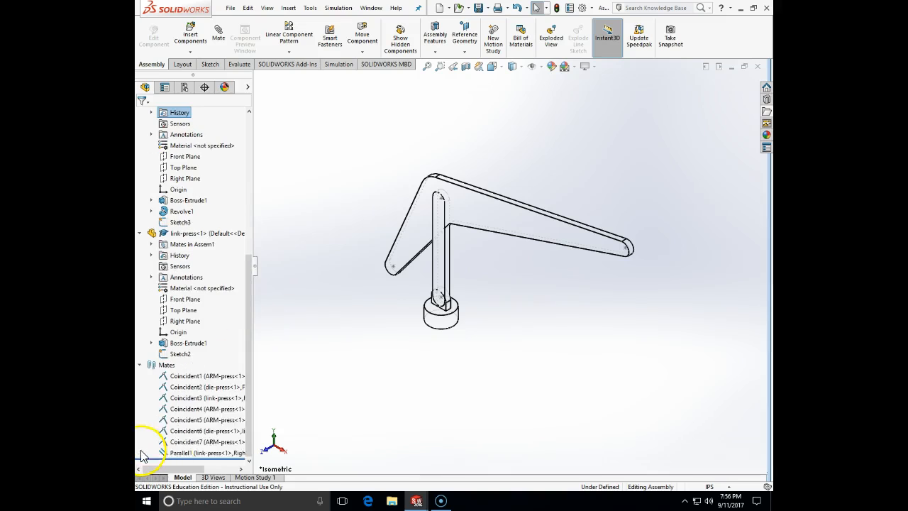
{"action": "left_click", "coordinate": [243, 410]}
{"action": "left_click", "coordinate": [181, 454]}
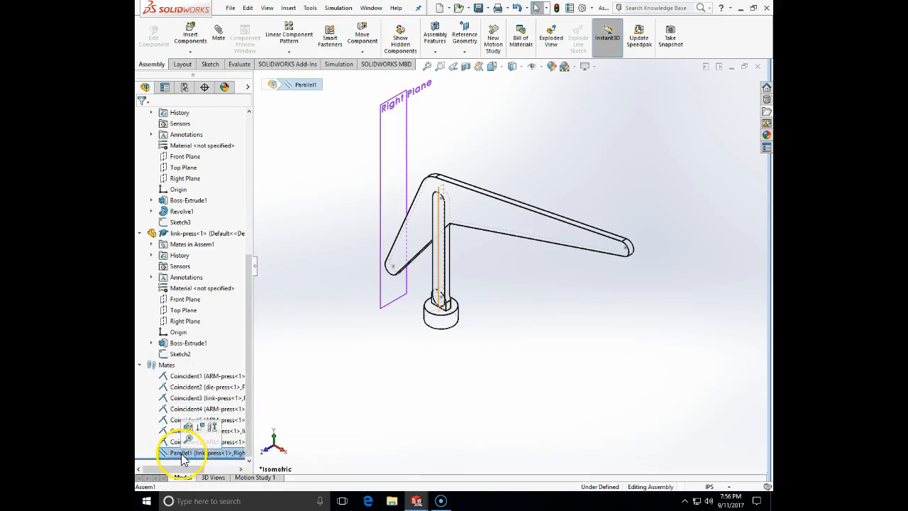
{"action": "left_click", "coordinate": [188, 428]}
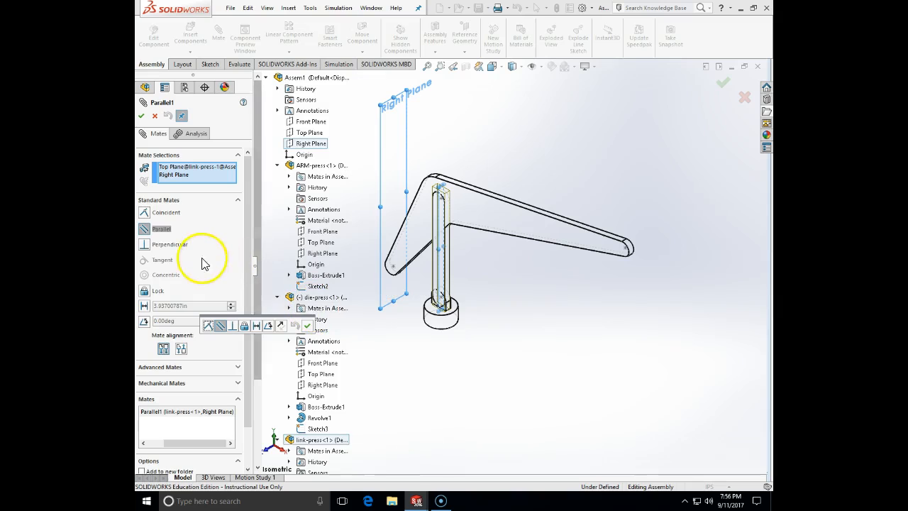
{"action": "left_click", "coordinate": [144, 321]}
{"action": "type", "text": "20"}
{"action": "key", "text": "Return"}
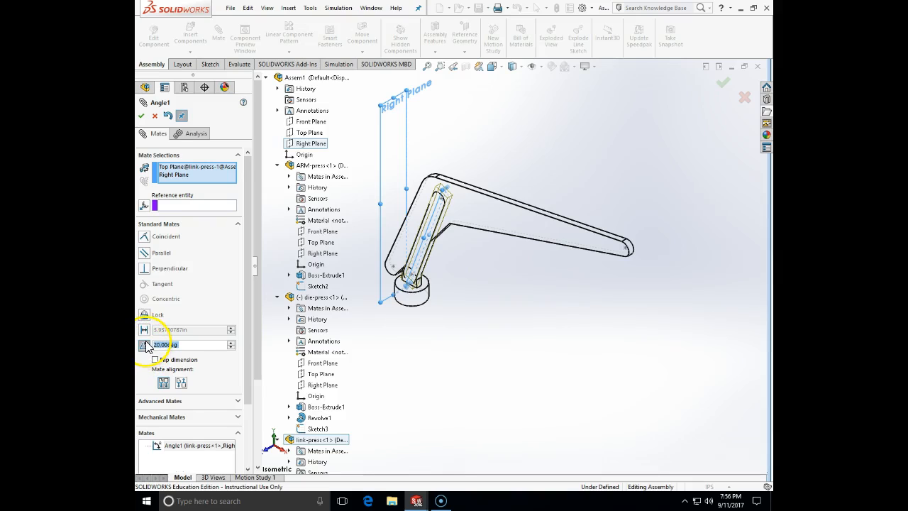
Step: Flip the dimension of the link-press angle mate, keep its alignment set to aligned, and finish editing the mate
{"action": "left_click", "coordinate": [181, 383]}
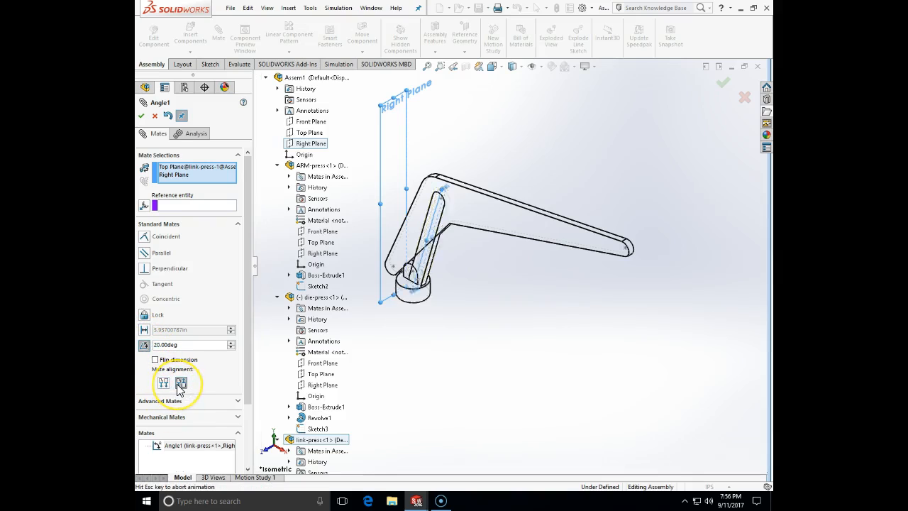
{"action": "left_click", "coordinate": [163, 383]}
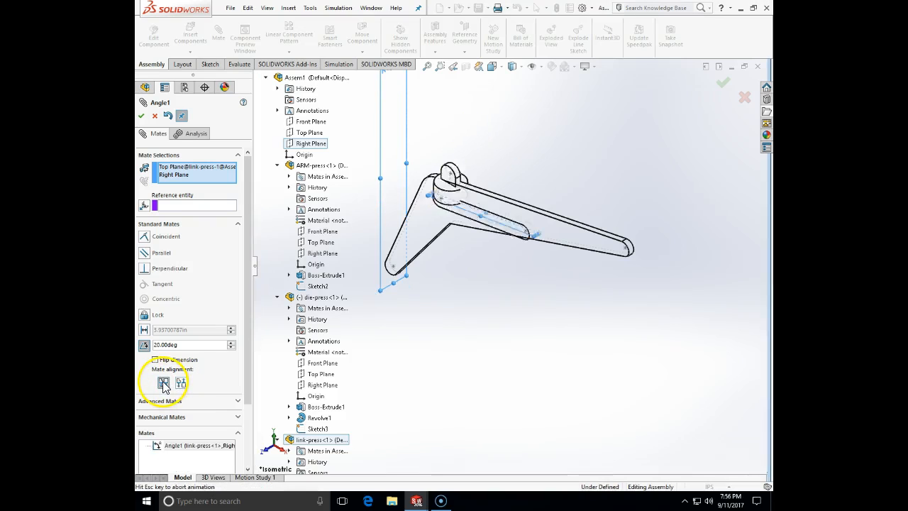
{"action": "left_click", "coordinate": [170, 360]}
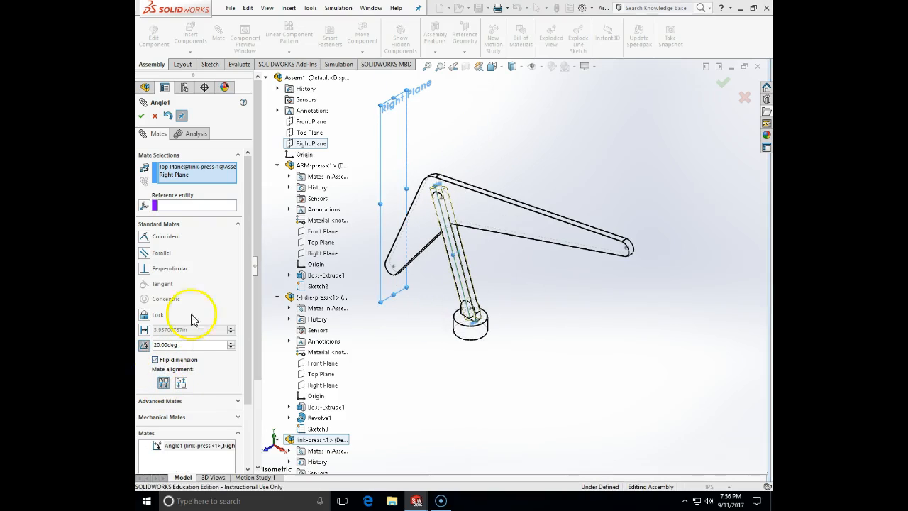
{"action": "left_click", "coordinate": [141, 116]}
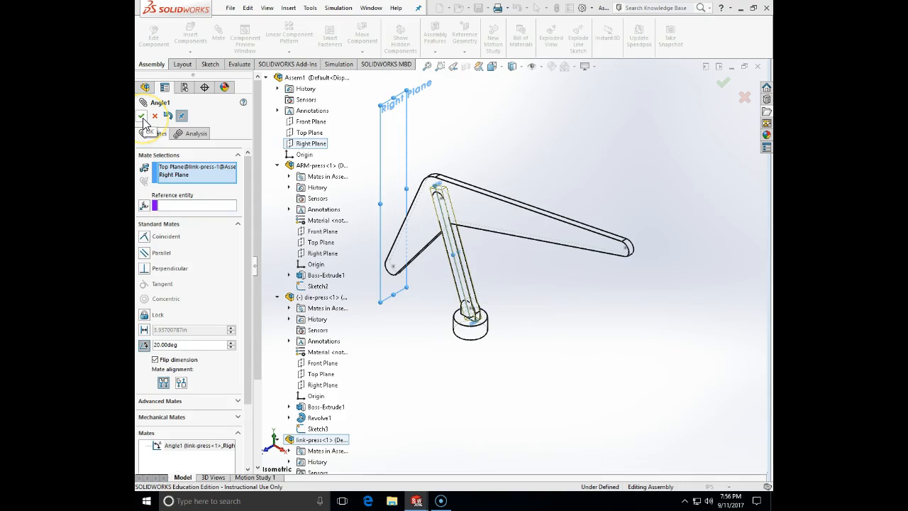
{"action": "left_click", "coordinate": [142, 117]}
{"action": "middle_click_drag", "start_coordinate": [431, 341], "coordinate": [522, 310]}
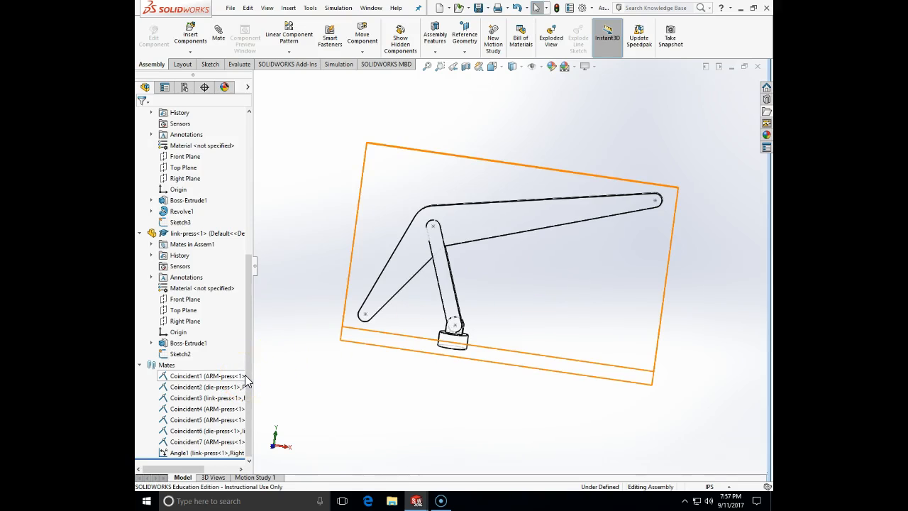
{"action": "left_click", "coordinate": [193, 441]}
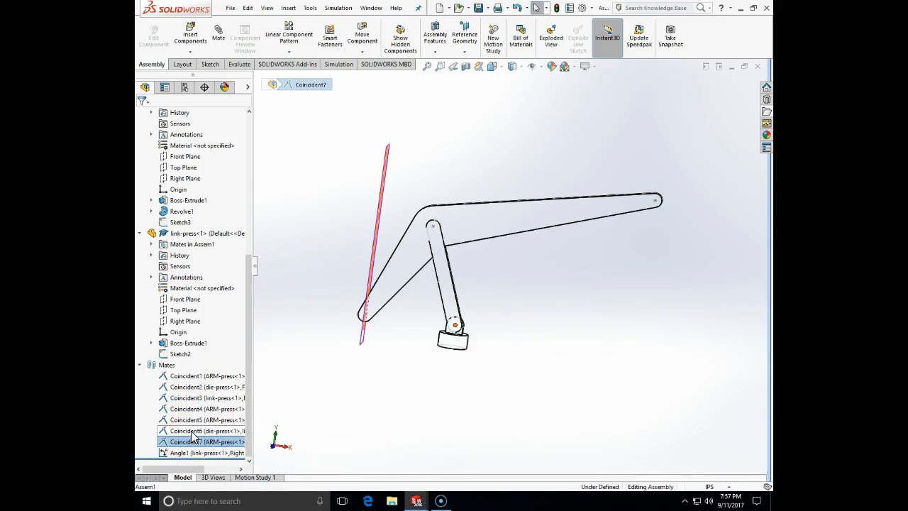
{"action": "left_click", "coordinate": [195, 453], "text": "ctrl"}
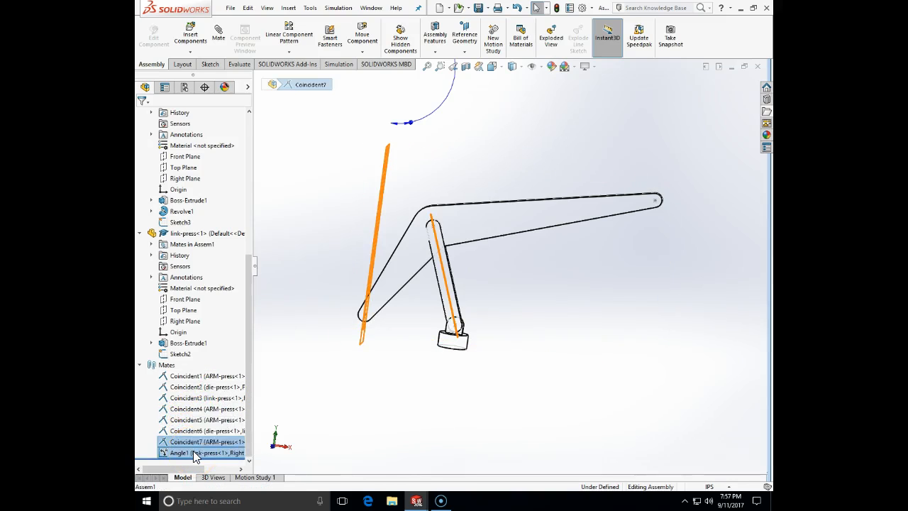
{"action": "right_click", "coordinate": [193, 450]}
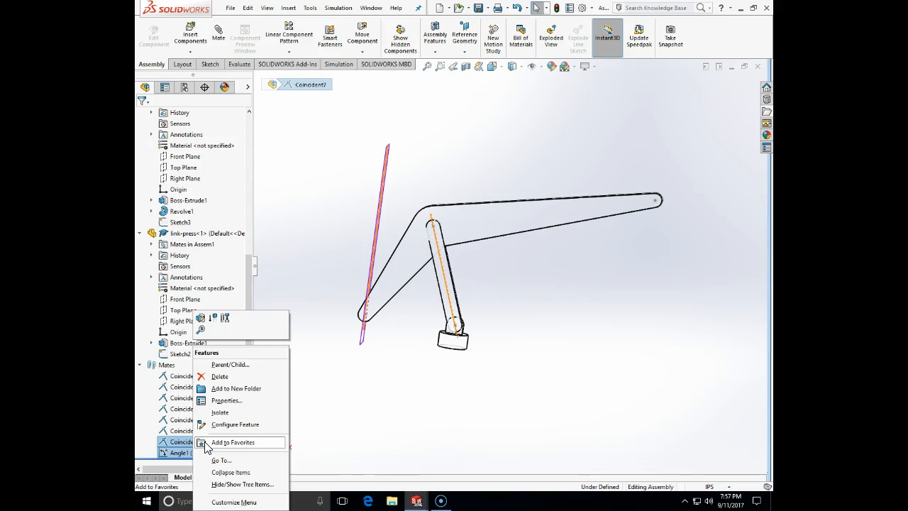
{"action": "key", "text": "Escape"}
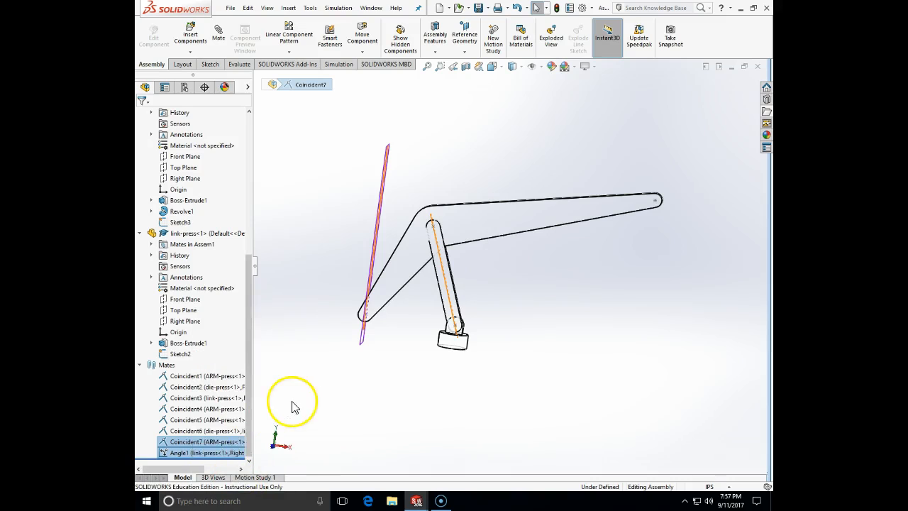
Step: Suppress the ARM-press Right Plane coincident mate (Coincident7) and the link-press angle mate (Angle1)
{"action": "left_click", "coordinate": [170, 441]}
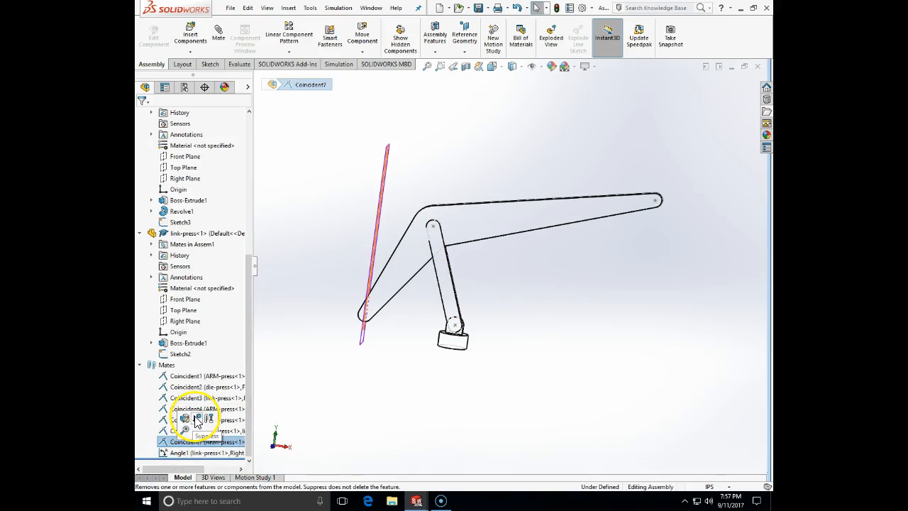
{"action": "left_click", "coordinate": [197, 421]}
{"action": "left_click", "coordinate": [191, 452]}
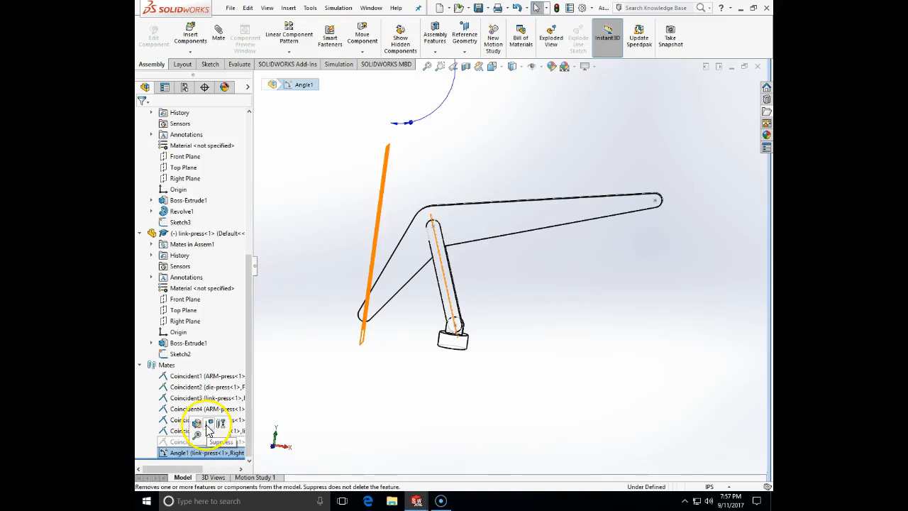
{"action": "left_click", "coordinate": [205, 429]}
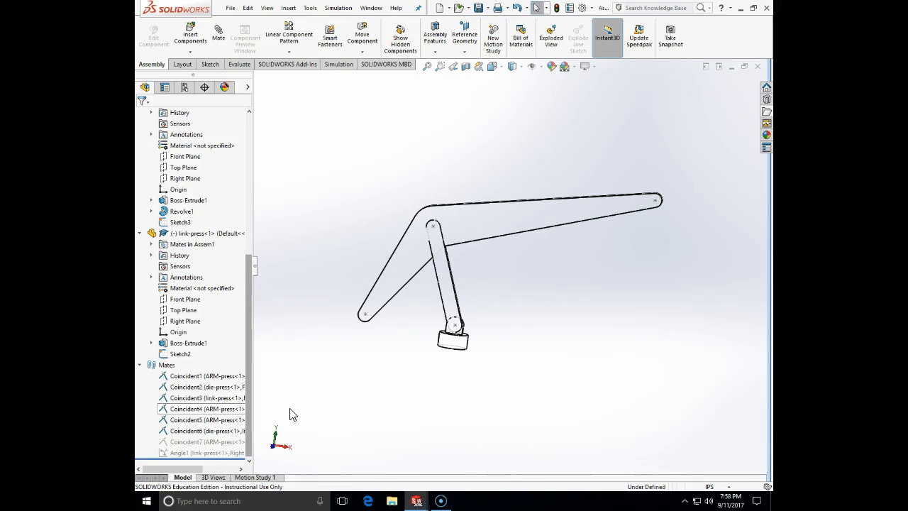
Step: Add a Lock mate between the die-press cylindrical face and the assembly origin, and close the Mate command
{"action": "left_click", "coordinate": [454, 346]}
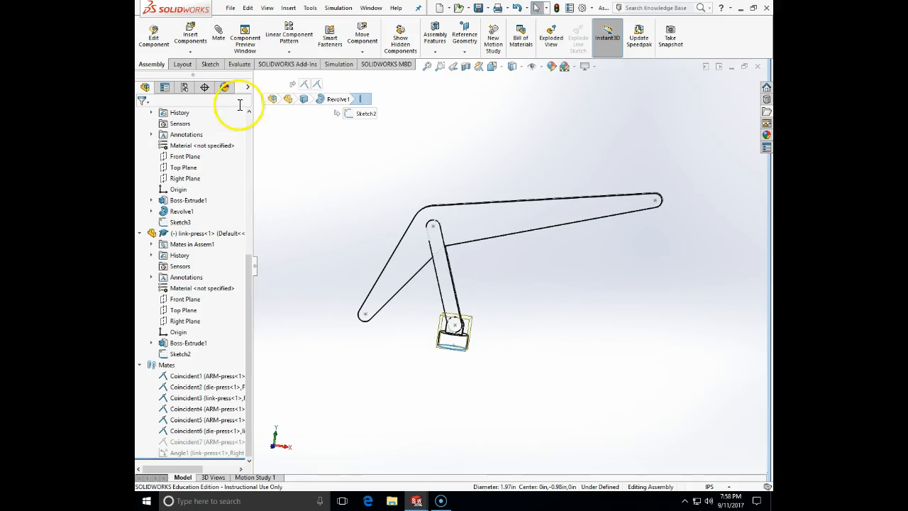
{"action": "left_click", "coordinate": [218, 32]}
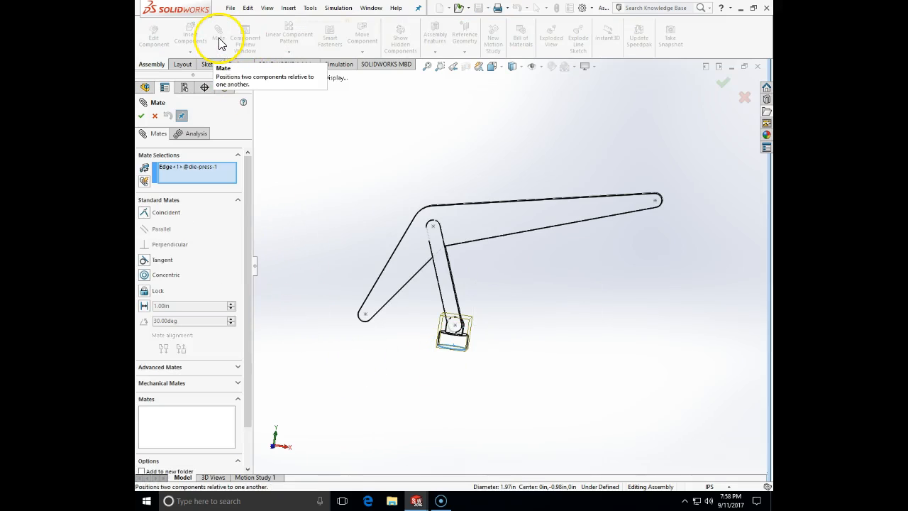
{"action": "left_click", "coordinate": [175, 171]}
{"action": "key", "text": "Delete"}
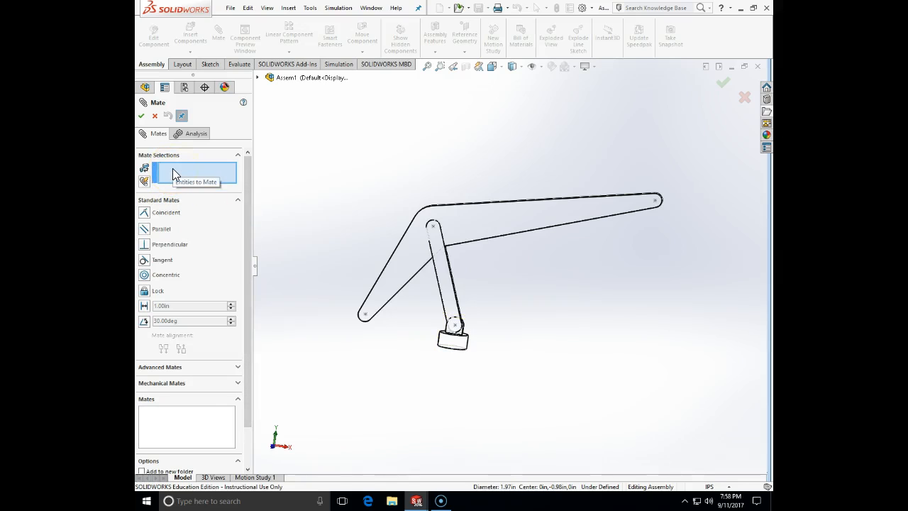
{"action": "left_click", "coordinate": [451, 344]}
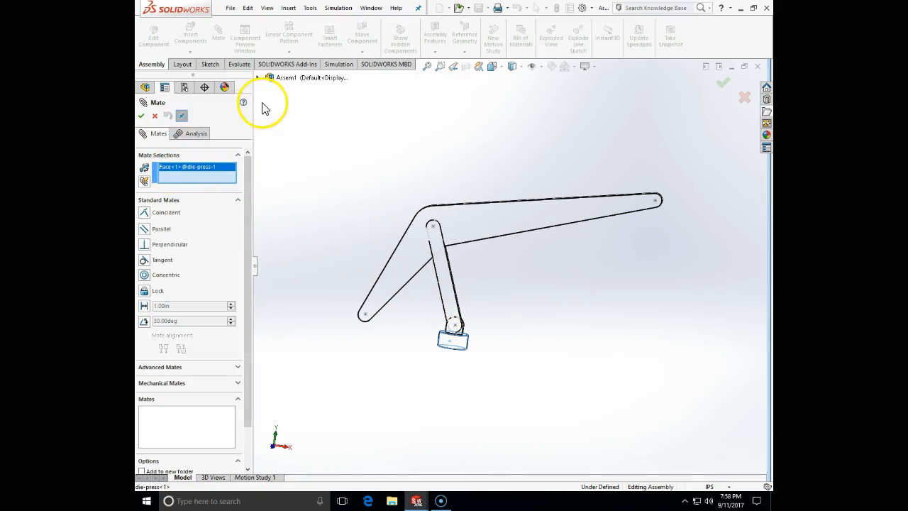
{"action": "left_click", "coordinate": [258, 78]}
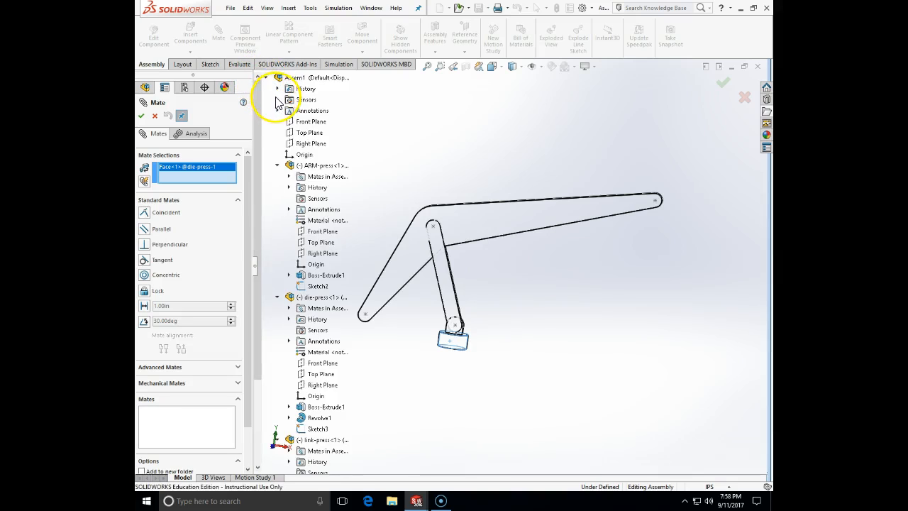
{"action": "left_click", "coordinate": [302, 154]}
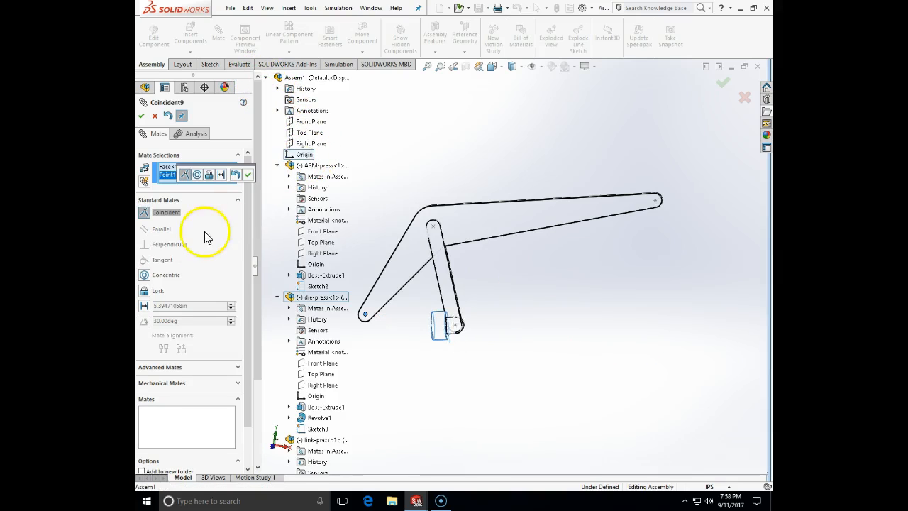
{"action": "left_click", "coordinate": [144, 291]}
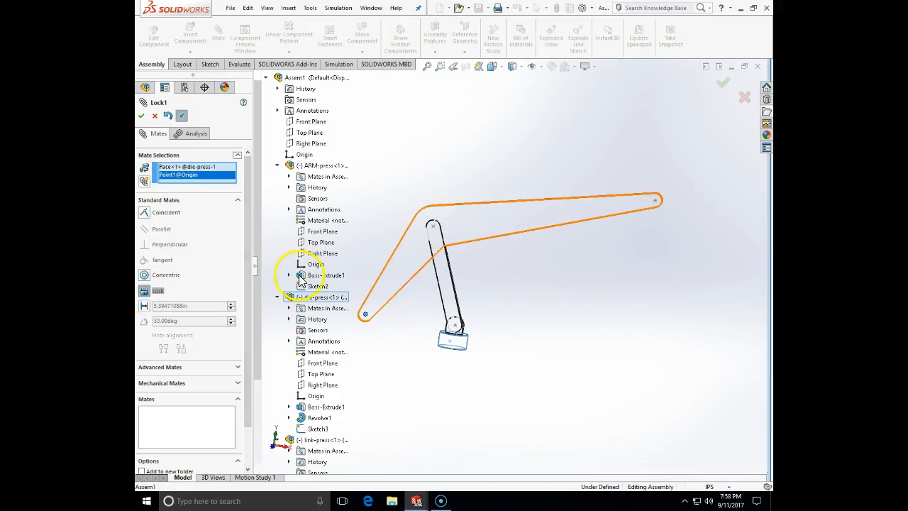
{"action": "left_click", "coordinate": [141, 116]}
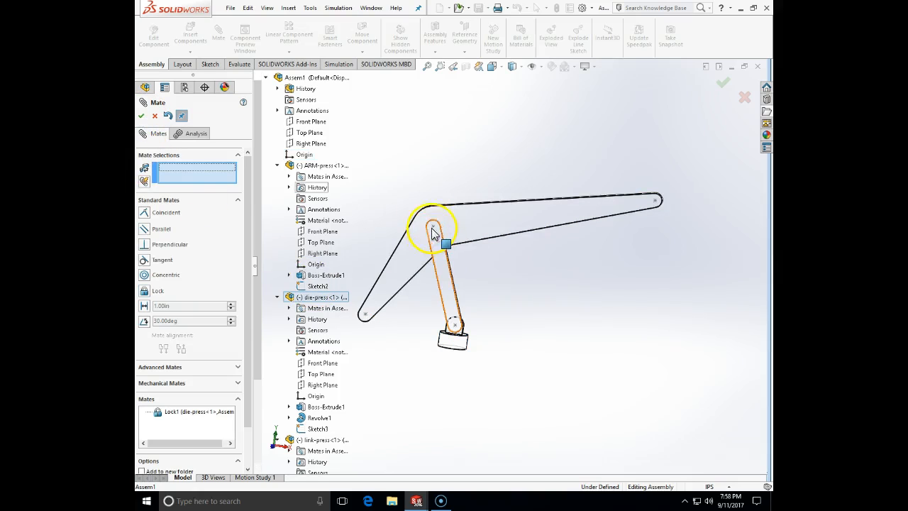
{"action": "left_click", "coordinate": [142, 117]}
Step: Check in the add-ins list that SOLIDWORKS Motion is active and set to load at start-up, and accept the list
{"action": "middle_click_drag", "start_coordinate": [401, 174], "coordinate": [381, 196]}
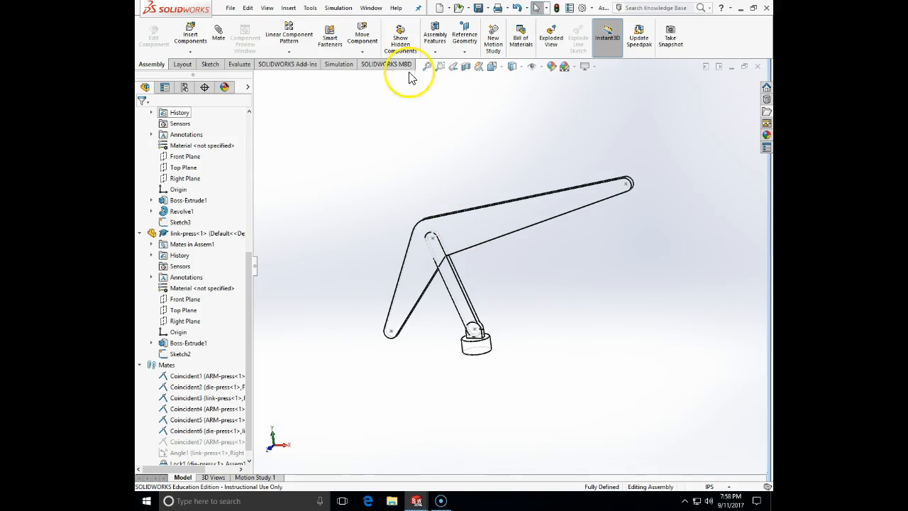
{"action": "left_click", "coordinate": [310, 8]}
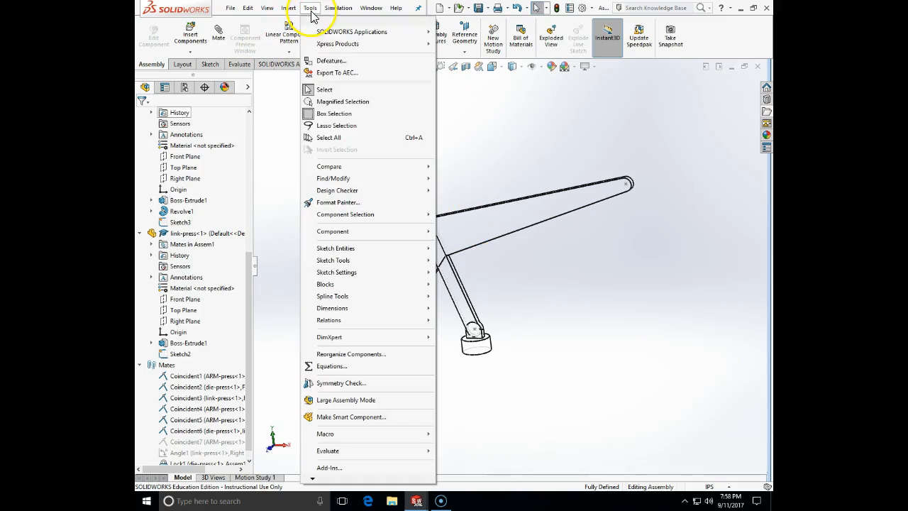
{"action": "left_click", "coordinate": [339, 468]}
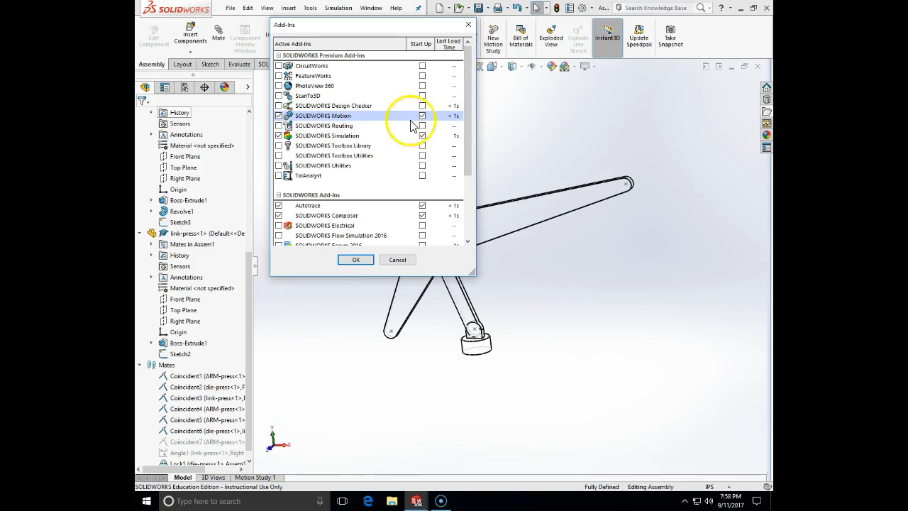
{"action": "left_click", "coordinate": [367, 259]}
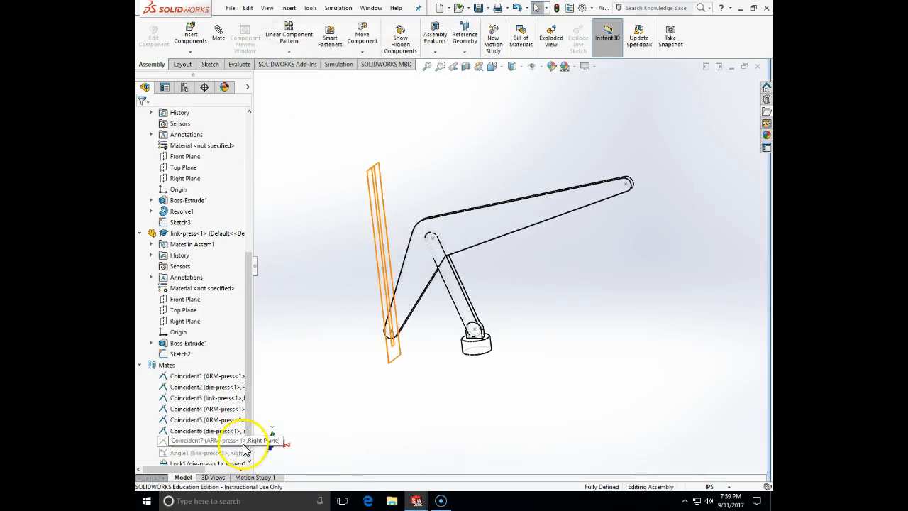
Step: Open Motion Study 1 and view the Force/Torque settings, leaving them without adding a force
{"action": "left_click", "coordinate": [253, 480]}
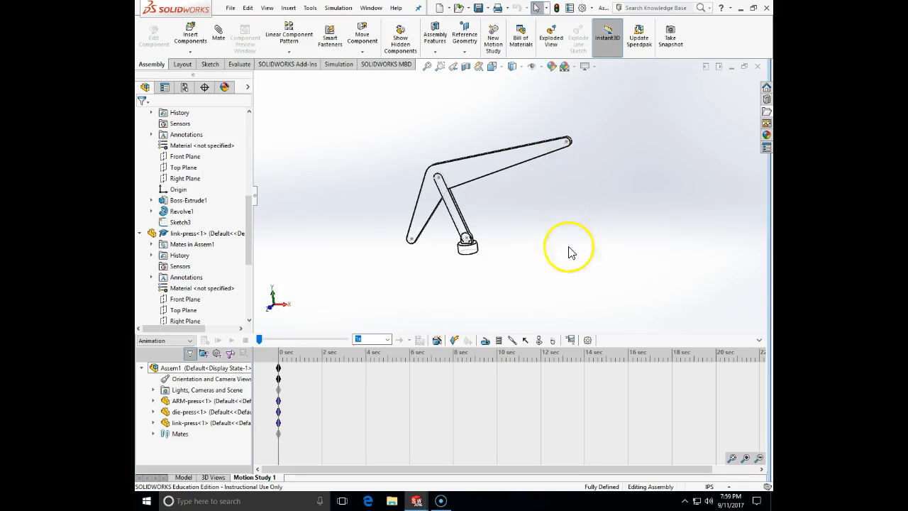
{"action": "left_click", "coordinate": [524, 342]}
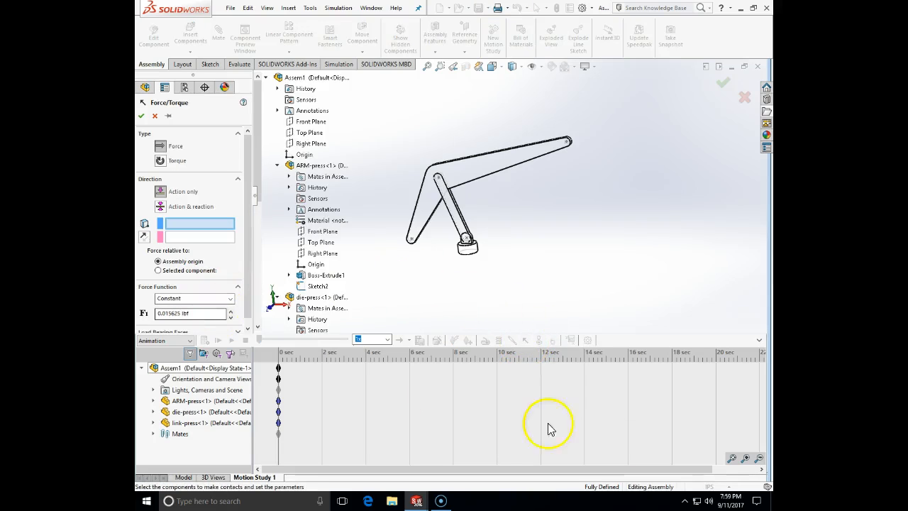
{"action": "left_click", "coordinate": [157, 116]}
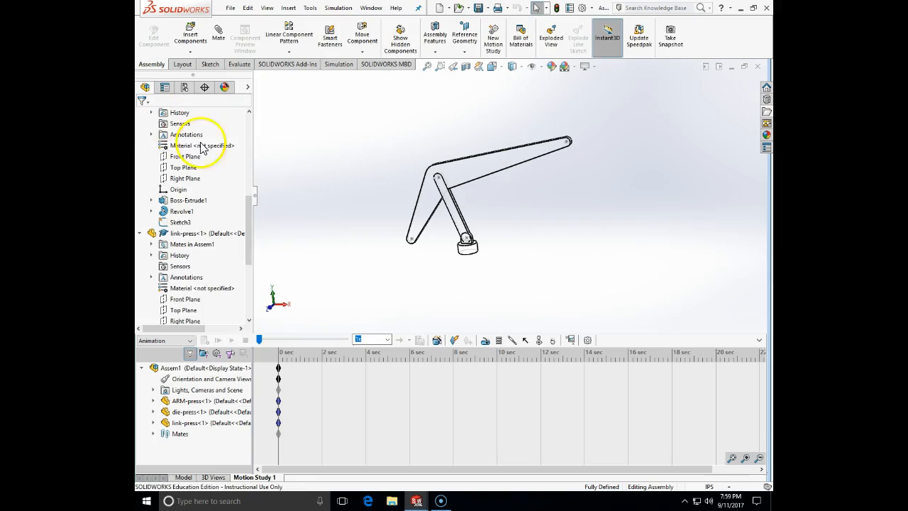
Step: Switch the units to MMGS and add a constant 250 N force at the ARM-press free-end sketch point, normal to the Top Plane and pointing downward
{"action": "left_click", "coordinate": [716, 486]}
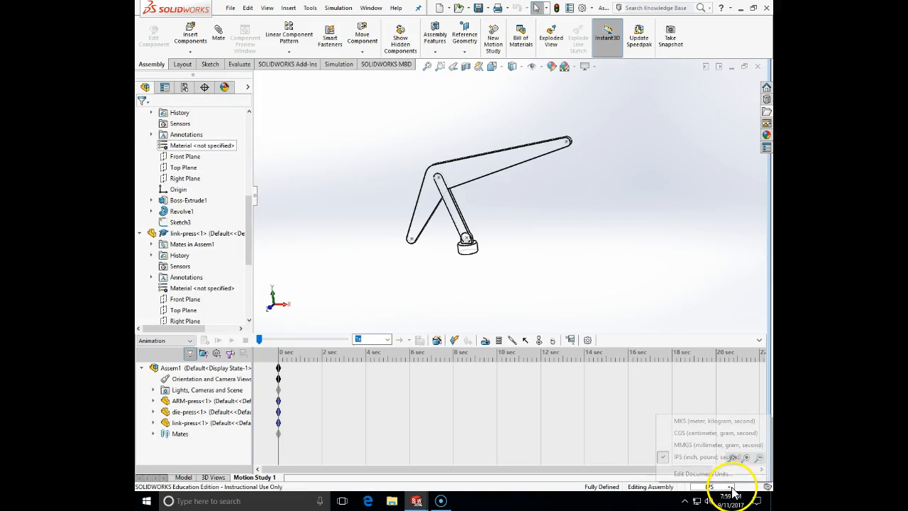
{"action": "left_click", "coordinate": [702, 445]}
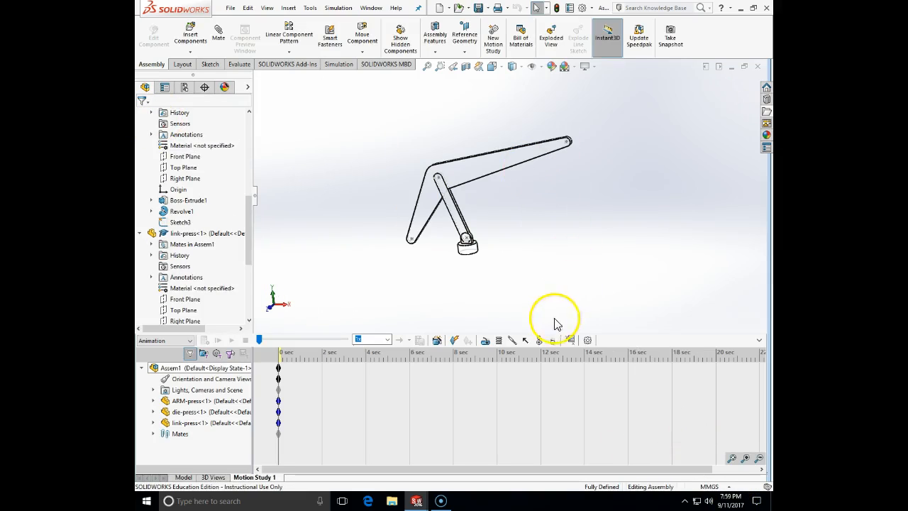
{"action": "left_click", "coordinate": [525, 339]}
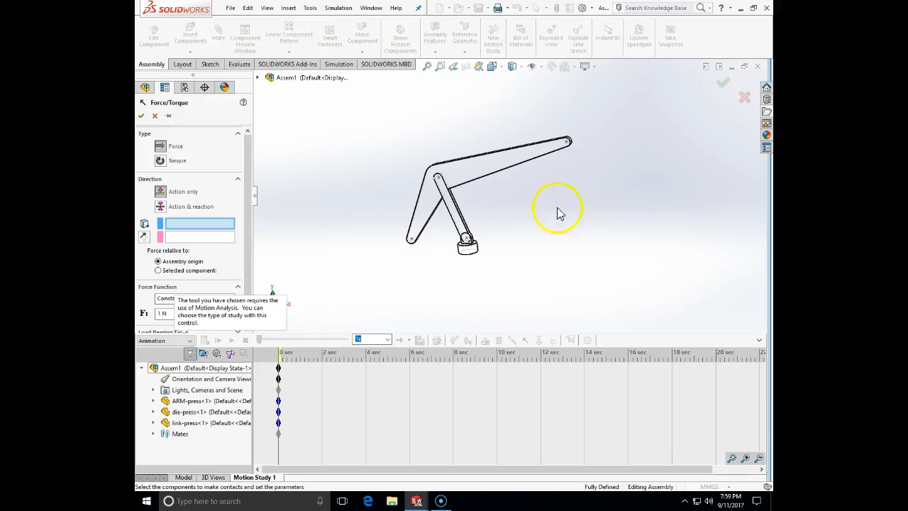
{"action": "left_click", "coordinate": [568, 149]}
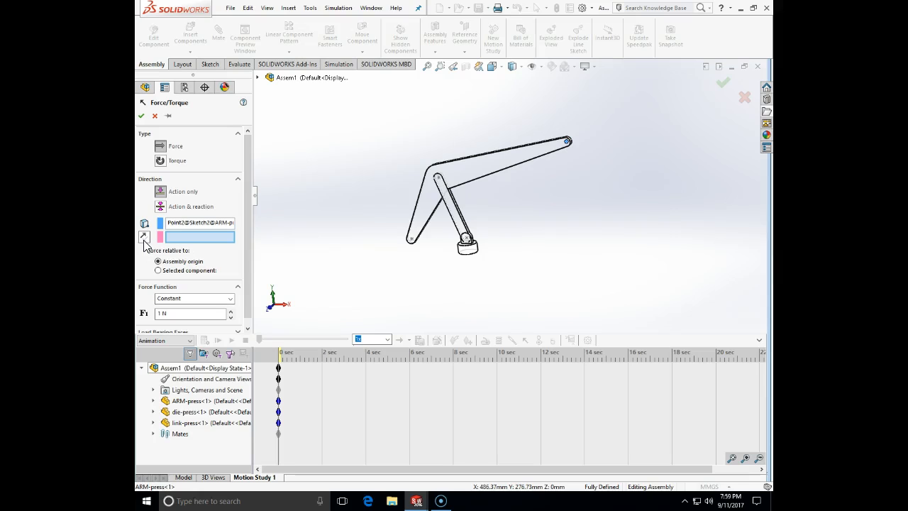
{"action": "left_click", "coordinate": [258, 78]}
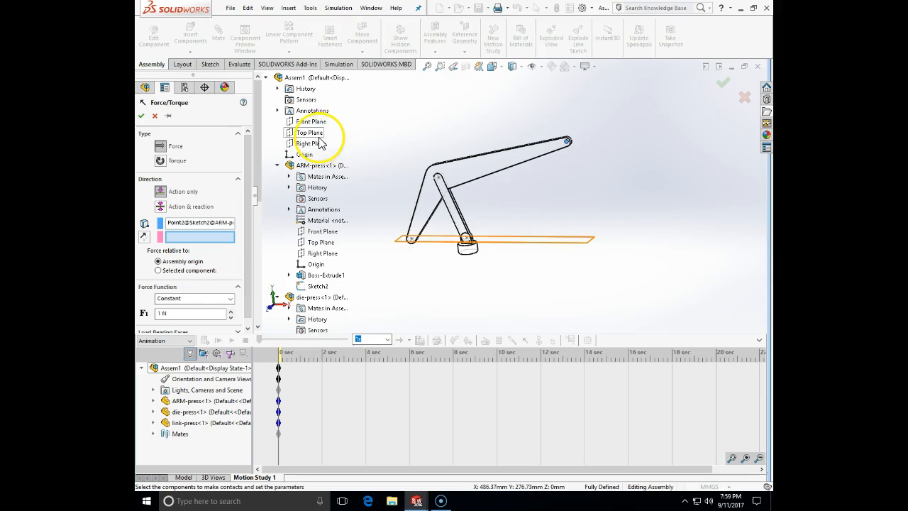
{"action": "left_click", "coordinate": [319, 137]}
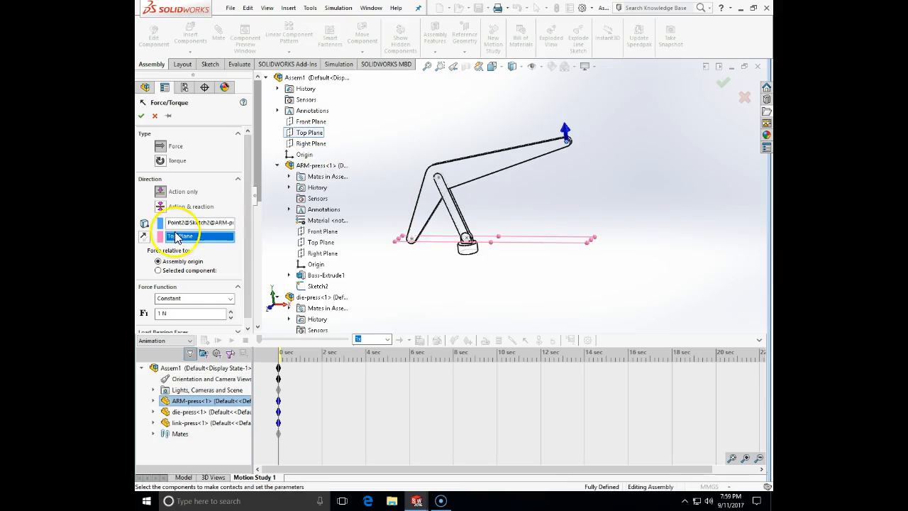
{"action": "left_click", "coordinate": [145, 237]}
{"action": "left_click", "coordinate": [183, 313]}
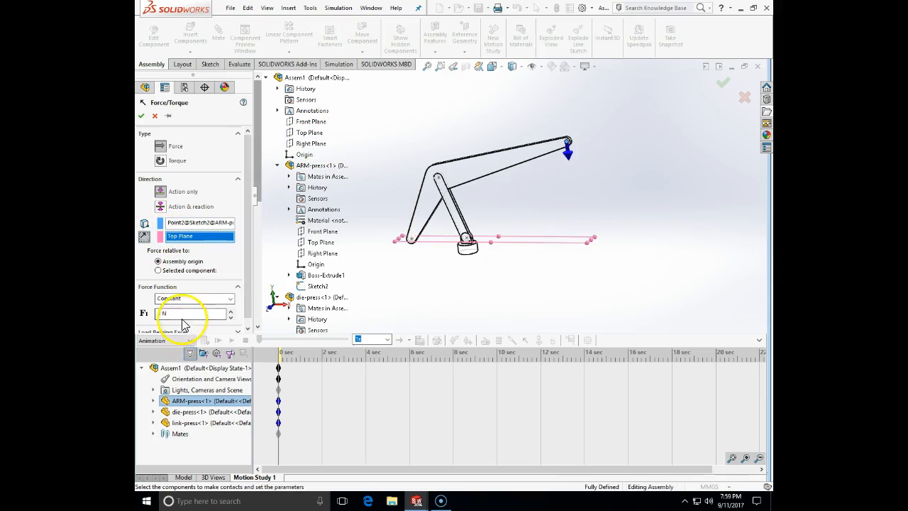
{"action": "type", "text": "250"}
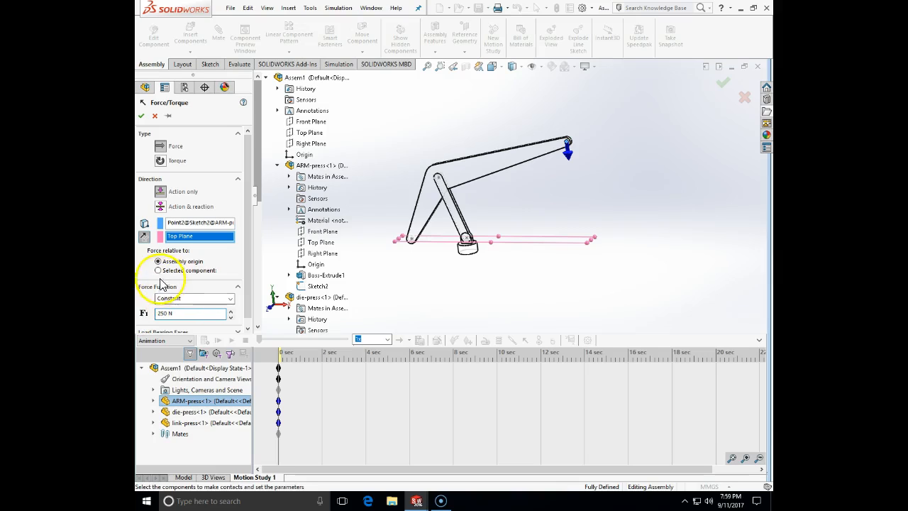
{"action": "left_click", "coordinate": [142, 116]}
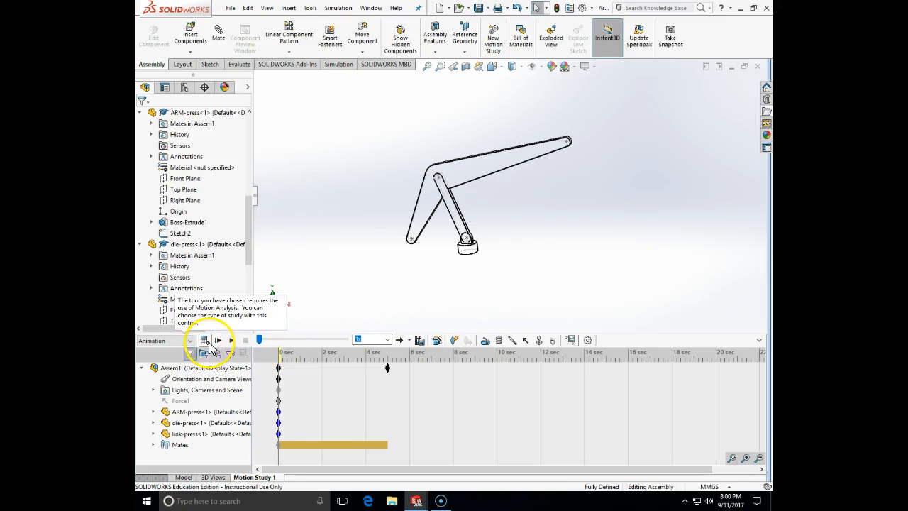
Step: Change the motion study type to Motion Analysis and calculate the study
{"action": "left_click", "coordinate": [179, 340]}
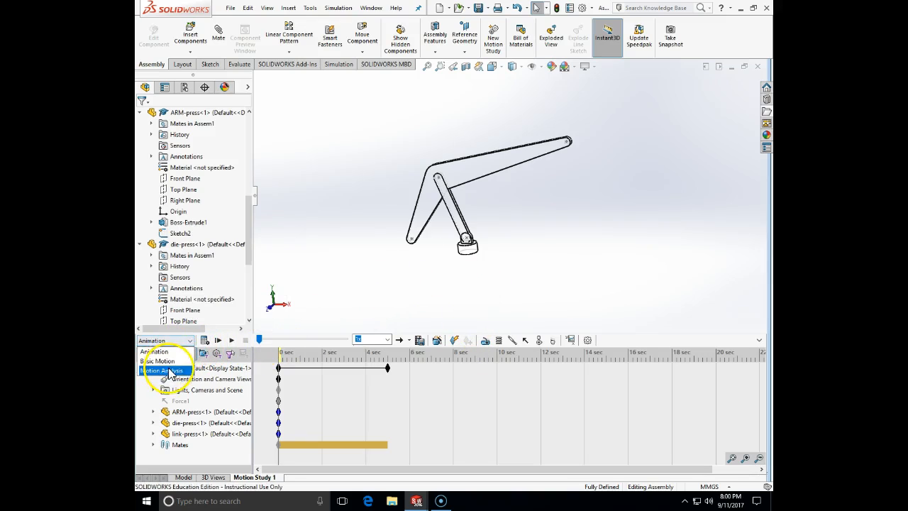
{"action": "left_click", "coordinate": [169, 371]}
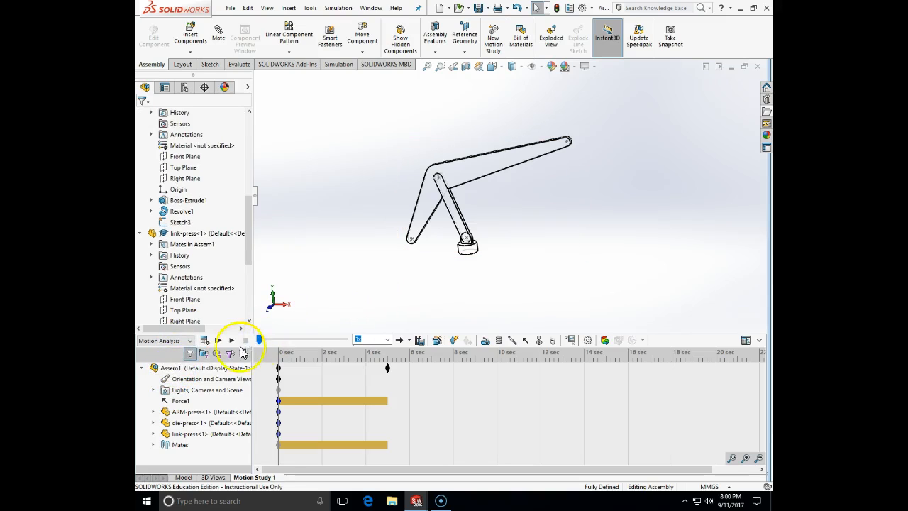
{"action": "left_click", "coordinate": [204, 340]}
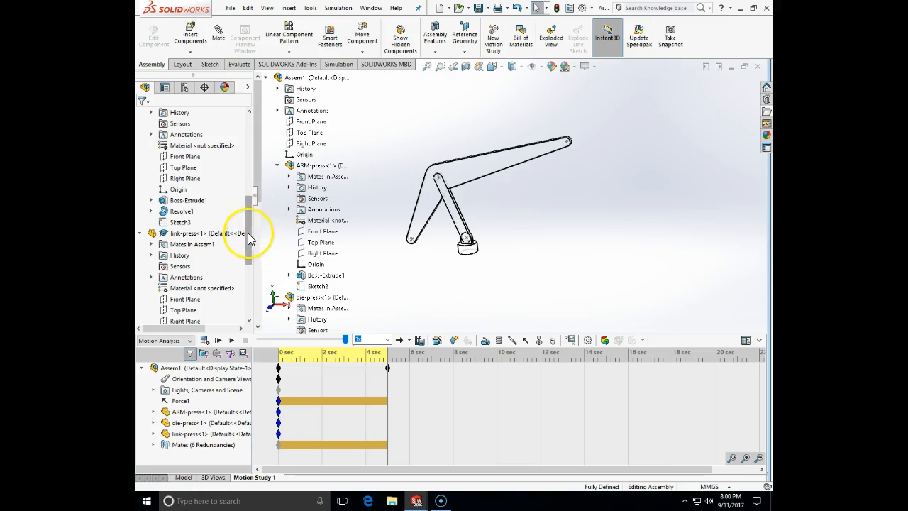
Step: Start a new motion result and define it as Forces, Reaction Force, Y Component
{"action": "left_click_drag", "start_coordinate": [252, 234], "coordinate": [241, 302]}
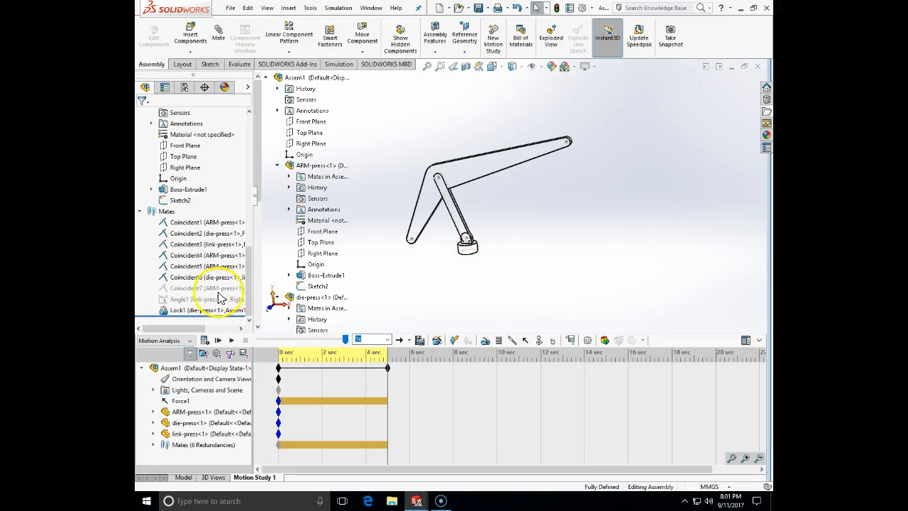
{"action": "left_click", "coordinate": [571, 341]}
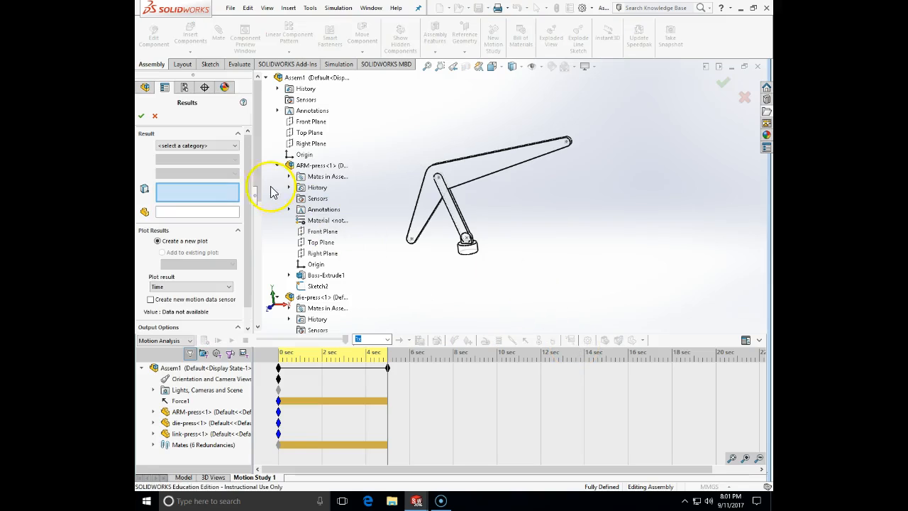
{"action": "left_click", "coordinate": [234, 145]}
{"action": "left_click", "coordinate": [206, 167]}
{"action": "left_click", "coordinate": [205, 163]}
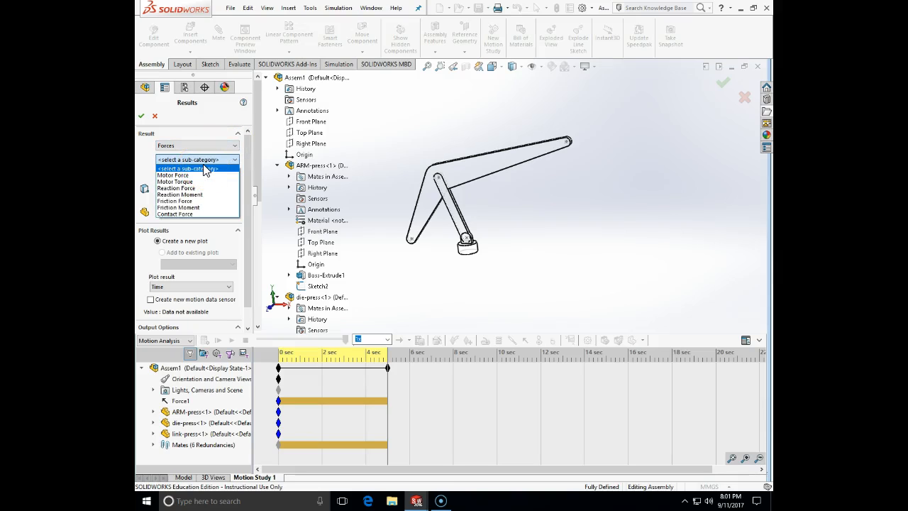
{"action": "left_click", "coordinate": [203, 188]}
{"action": "left_click", "coordinate": [205, 175]}
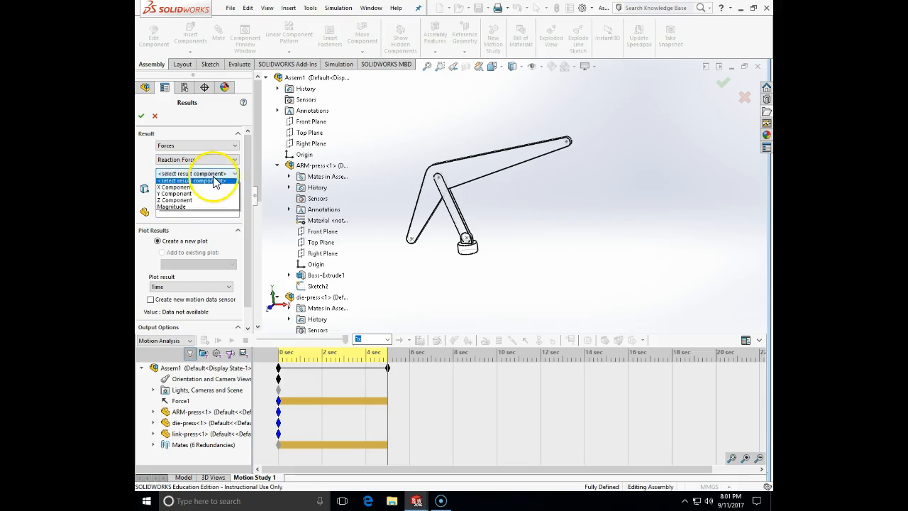
{"action": "left_click", "coordinate": [186, 194]}
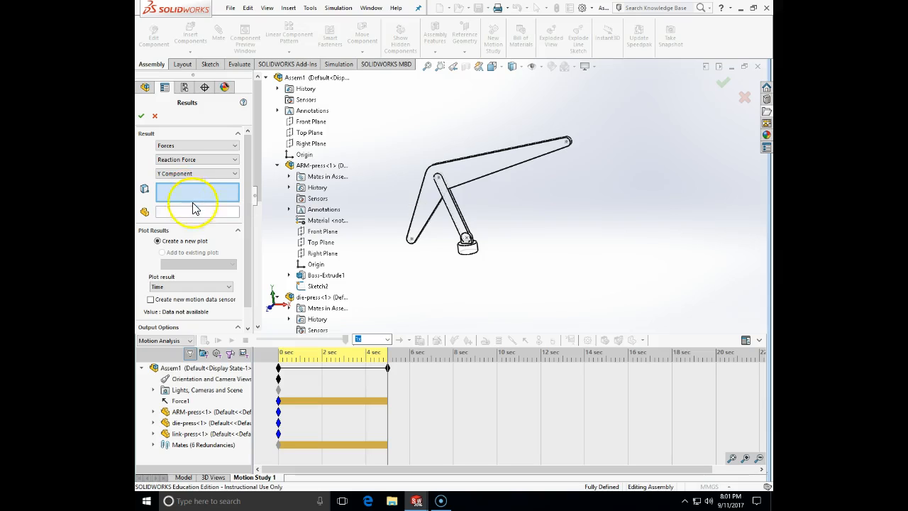
Step: Plot the Y reaction force of the Lock1 mate with its vector shown in the graphics window, declining bushing replacement of redundant constraints
{"action": "left_click_drag", "start_coordinate": [254, 162], "coordinate": [264, 284]}
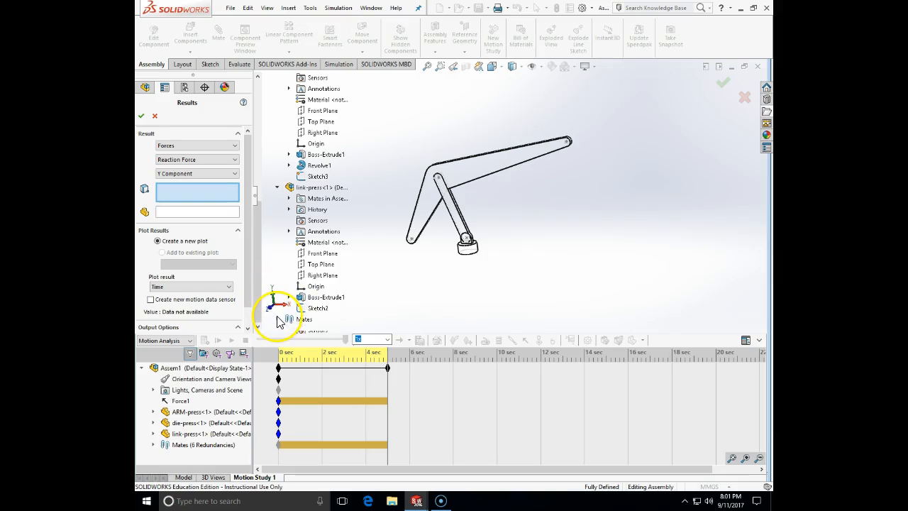
{"action": "left_click", "coordinate": [280, 319]}
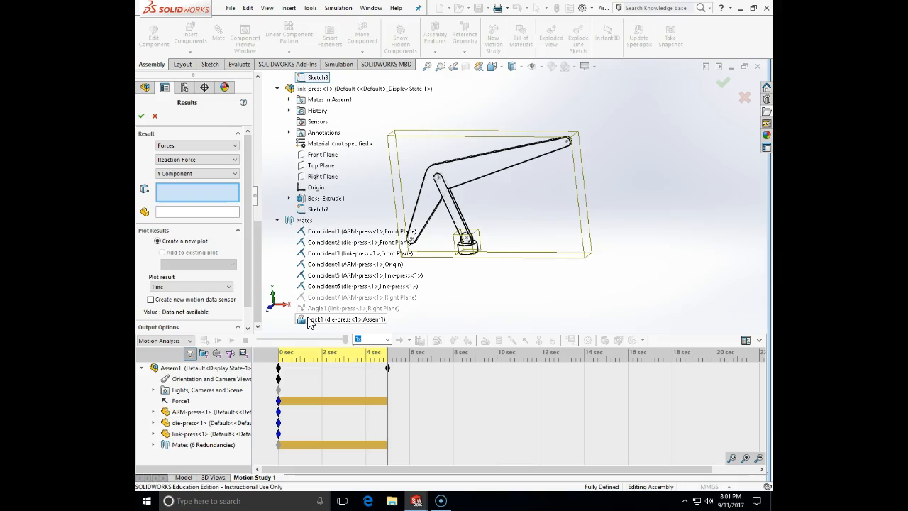
{"action": "left_click", "coordinate": [311, 319]}
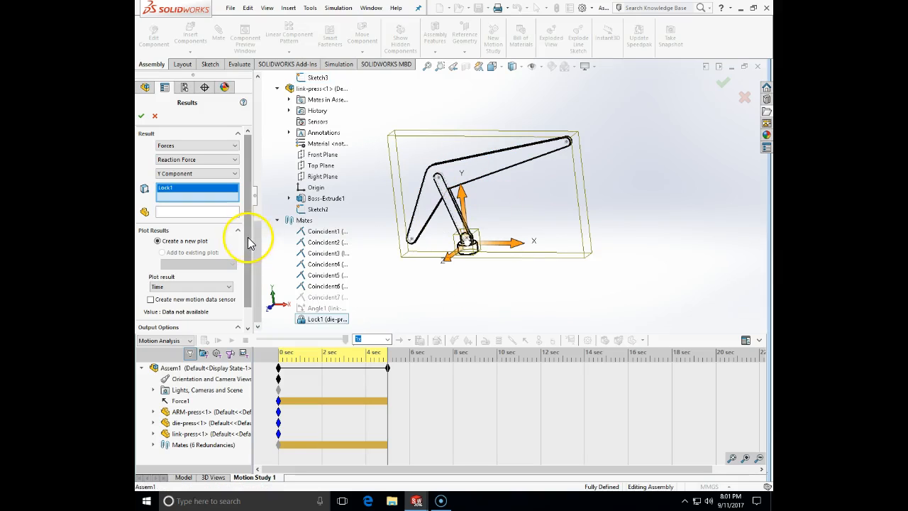
{"action": "scroll", "coordinate": [249, 255], "scroll_direction": "down", "scroll_amount": 1}
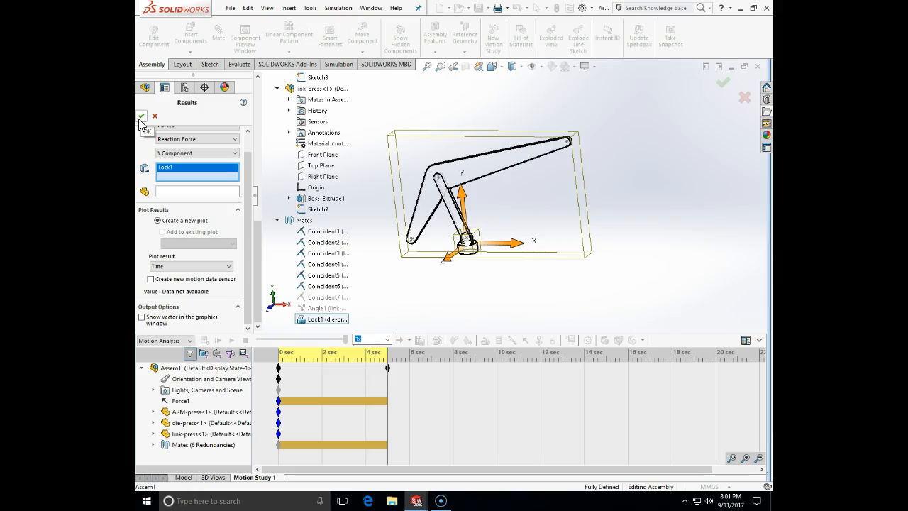
{"action": "left_click", "coordinate": [144, 317]}
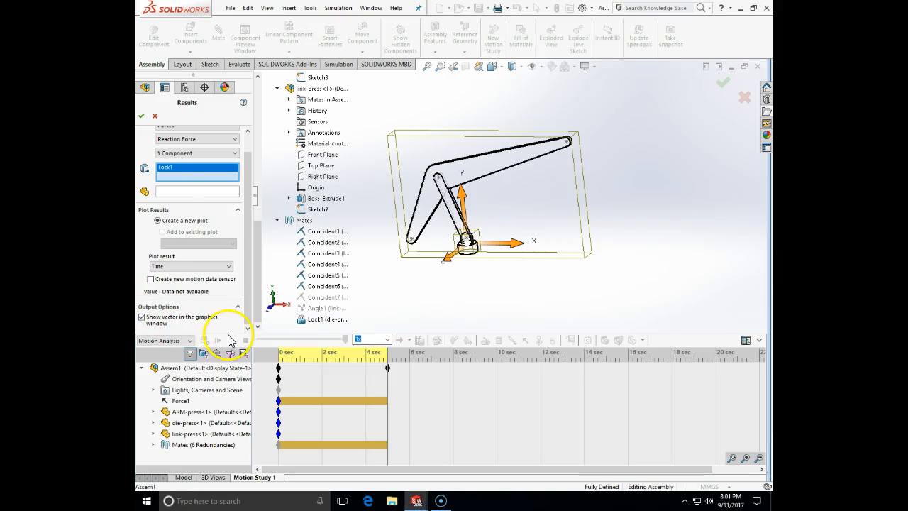
{"action": "left_click", "coordinate": [142, 116]}
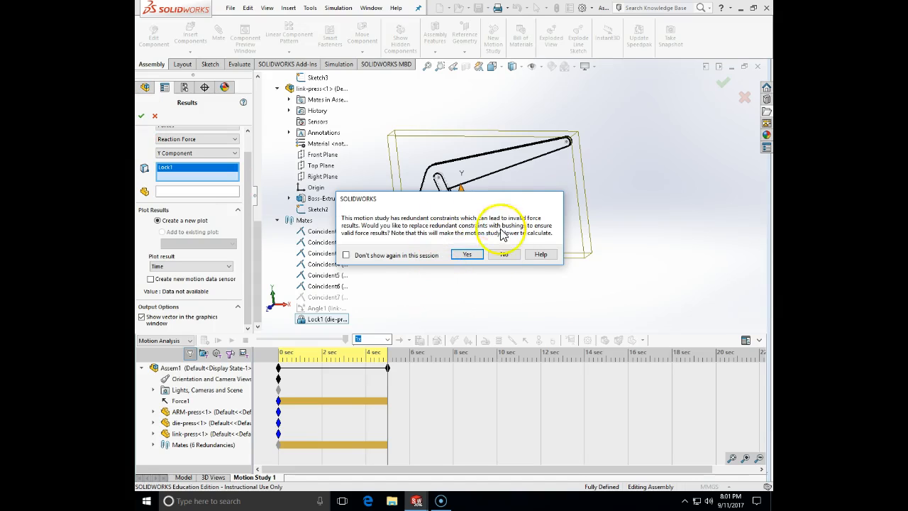
{"action": "left_click", "coordinate": [504, 254]}
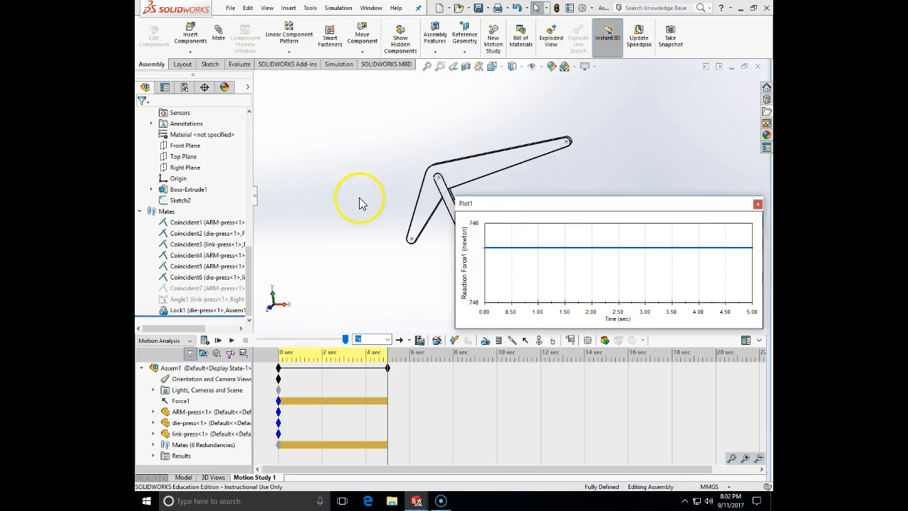
Step: Move the plot window away from the mechanism and start a second result as Forces, Reaction Force, X Component
{"action": "left_click_drag", "start_coordinate": [618, 206], "coordinate": [682, 156]}
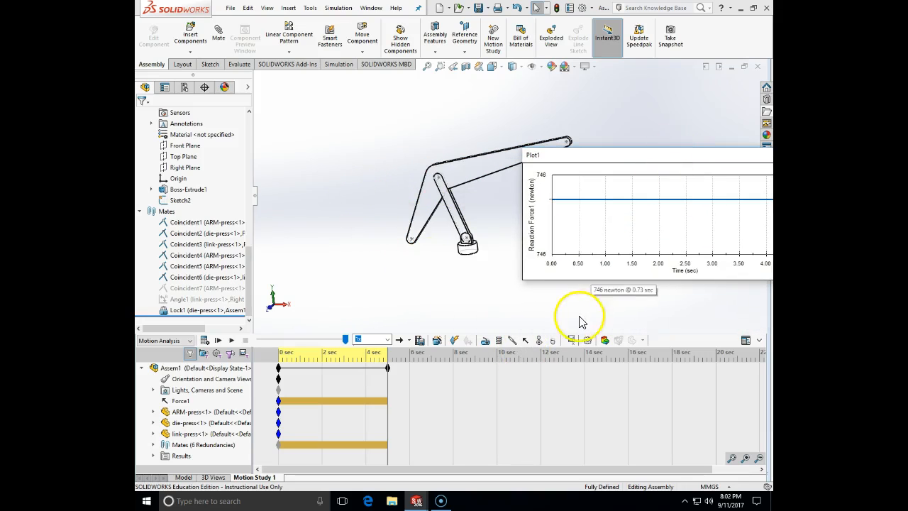
{"action": "left_click", "coordinate": [572, 341]}
{"action": "left_click", "coordinate": [213, 148]}
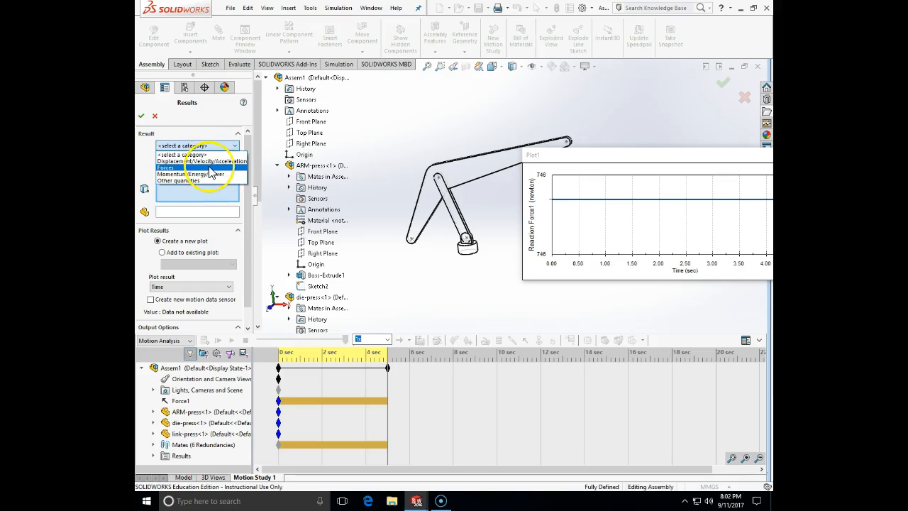
{"action": "left_click", "coordinate": [208, 160]}
{"action": "left_click", "coordinate": [208, 163]}
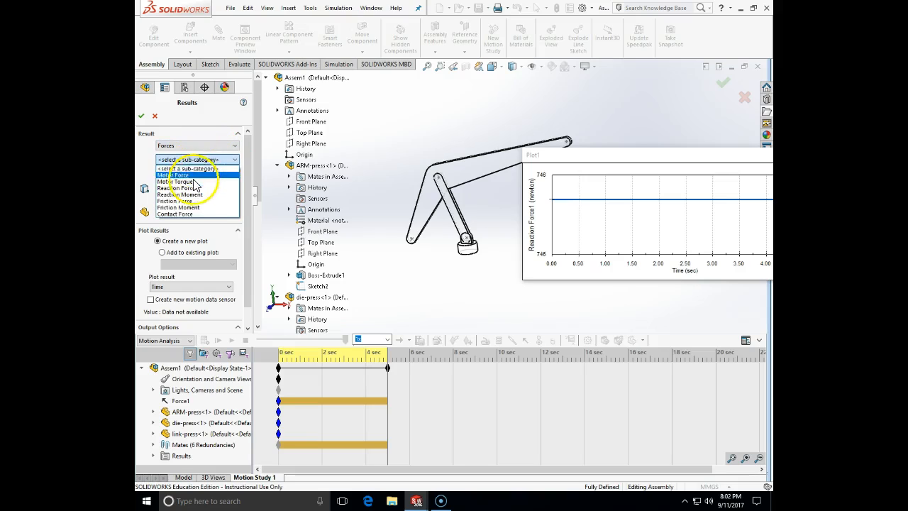
{"action": "left_click", "coordinate": [194, 186]}
{"action": "left_click", "coordinate": [192, 174]}
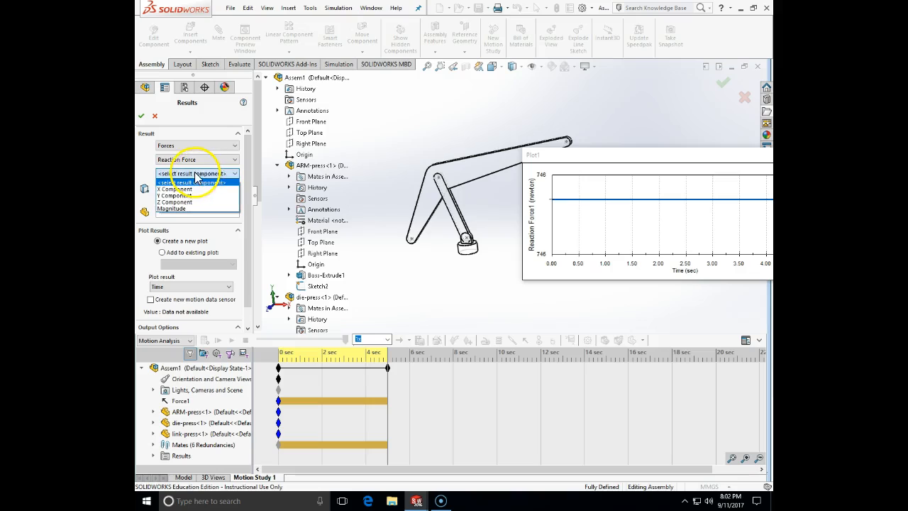
{"action": "left_click", "coordinate": [191, 189]}
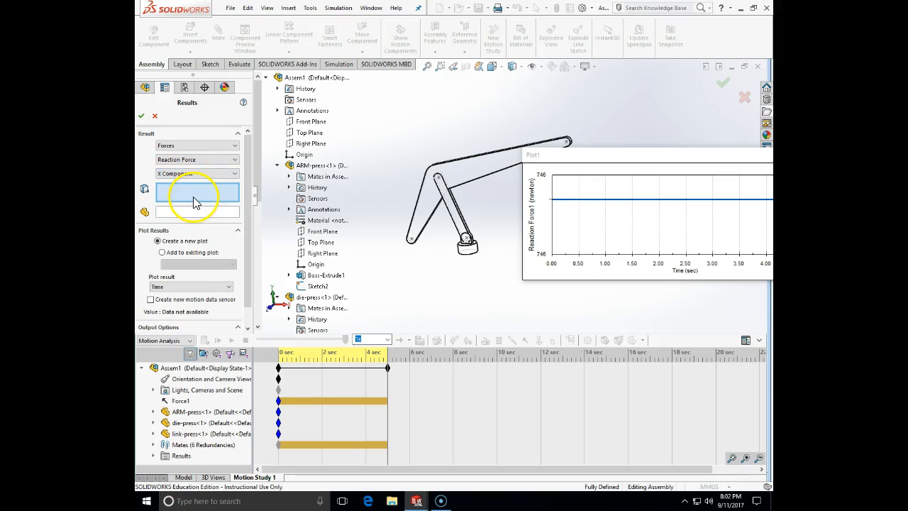
Step: Add the Lock1 mate's X reaction force to the existing Plot1, declining bushing replacement of redundant constraints
{"action": "left_click_drag", "start_coordinate": [260, 187], "coordinate": [245, 314]}
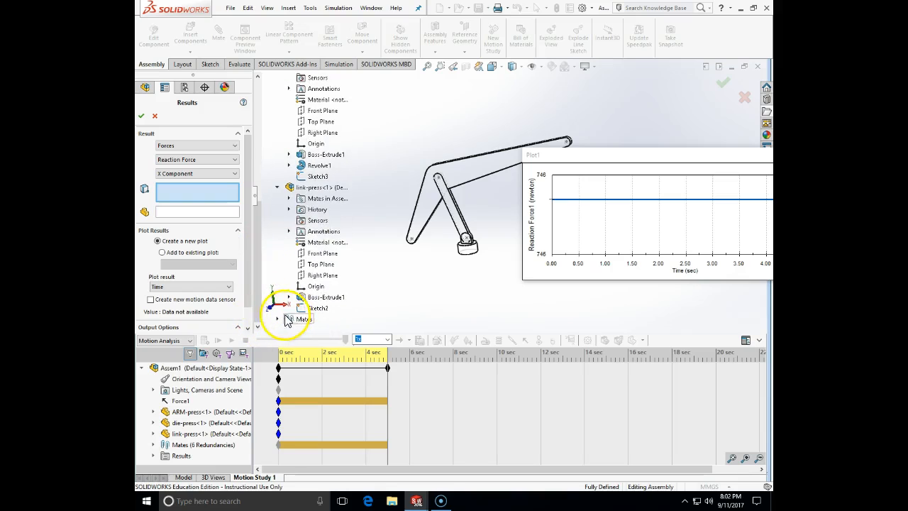
{"action": "left_click", "coordinate": [277, 320]}
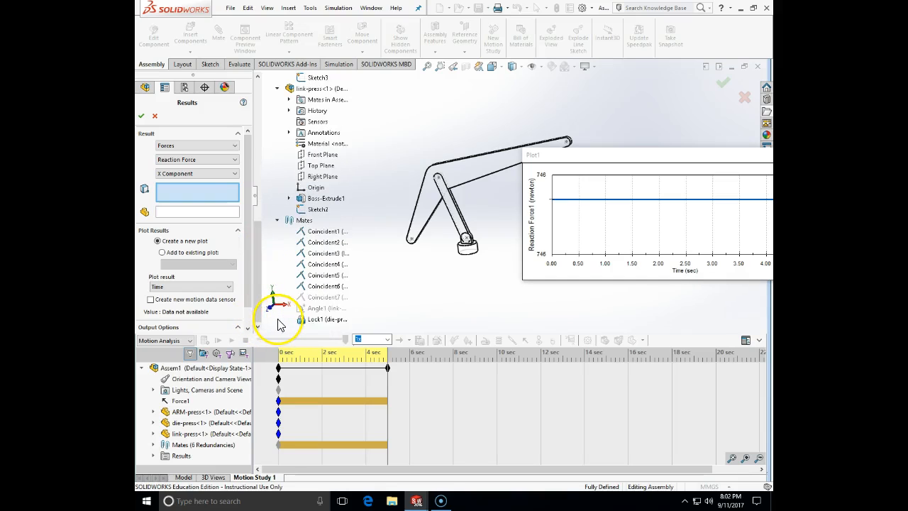
{"action": "left_click", "coordinate": [309, 321]}
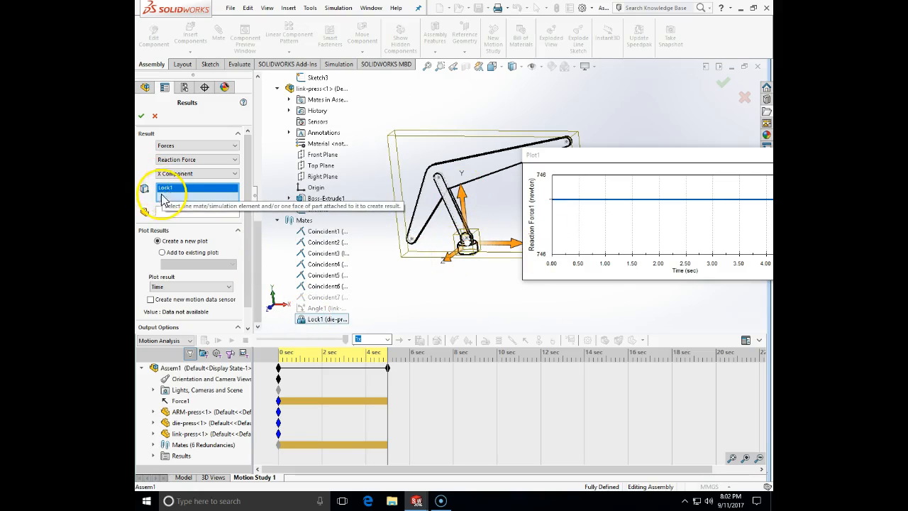
{"action": "left_click", "coordinate": [163, 253]}
{"action": "left_click", "coordinate": [170, 264]}
{"action": "left_click", "coordinate": [167, 274]}
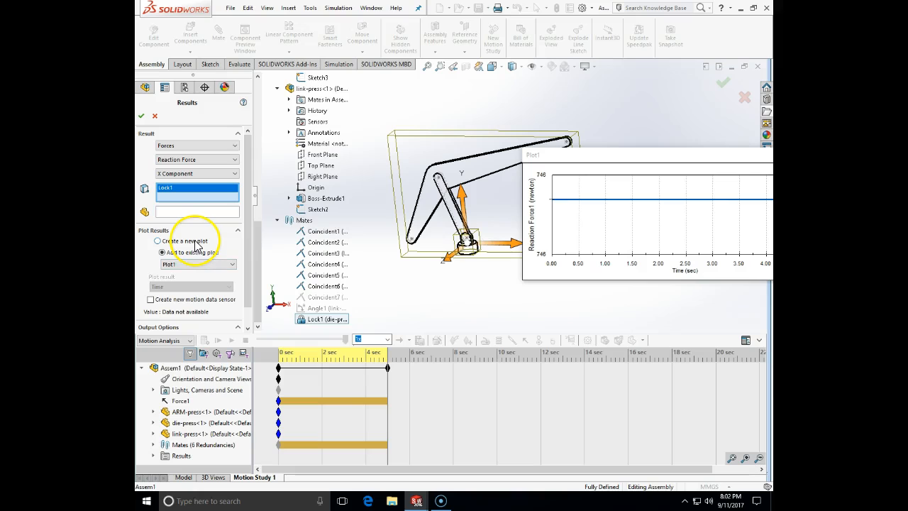
{"action": "left_click", "coordinate": [142, 115]}
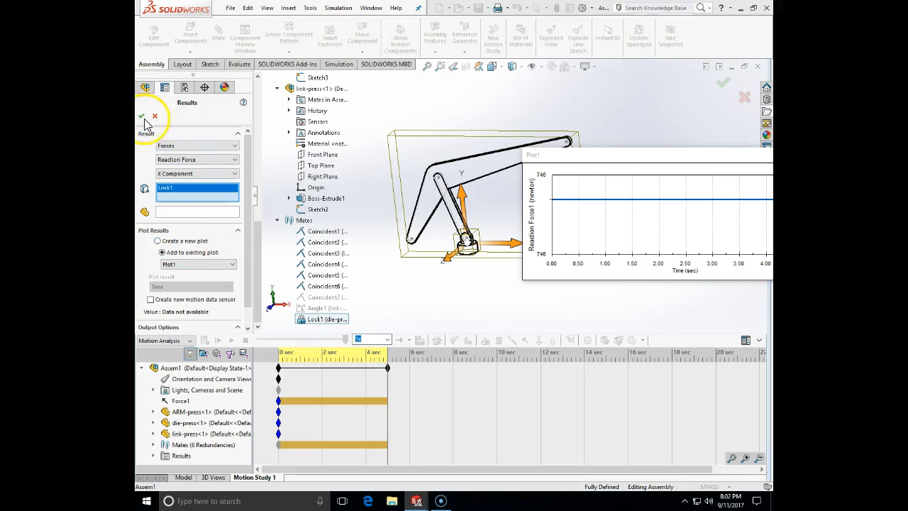
{"action": "left_click", "coordinate": [502, 254]}
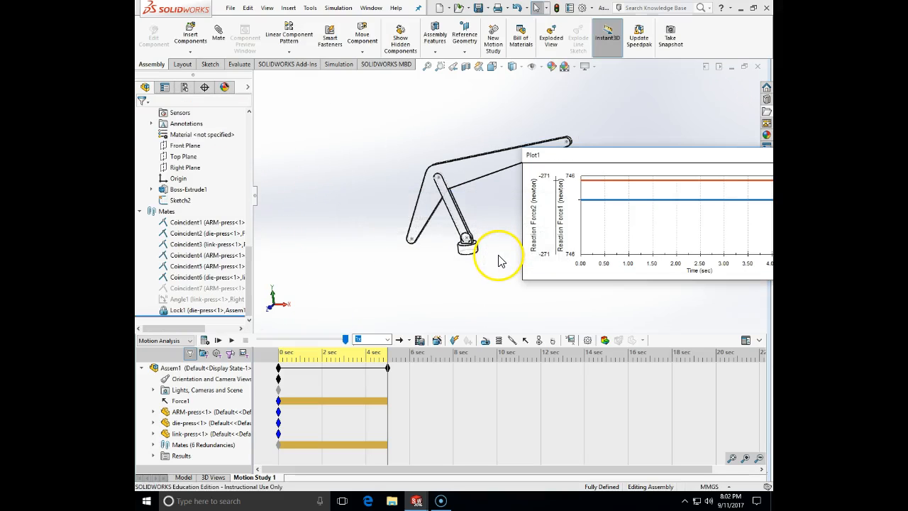
Step: Bring the Plot1 window fully into view and close it
{"action": "mouse_move", "coordinate": [610, 205]}
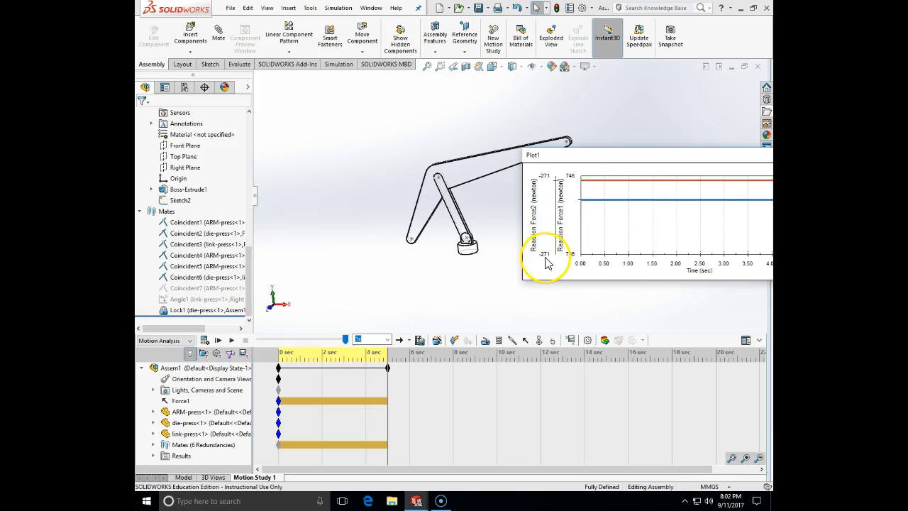
{"action": "left_click_drag", "start_coordinate": [565, 155], "coordinate": [369, 226]}
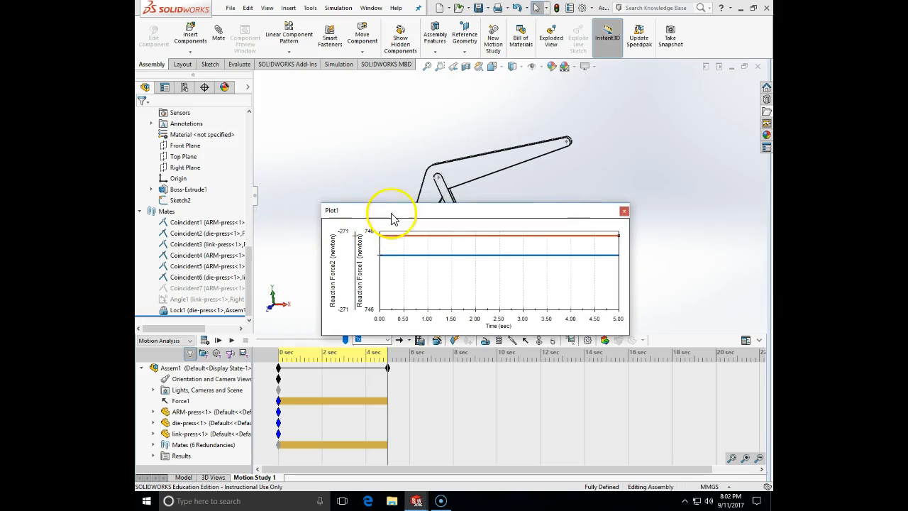
{"action": "left_click", "coordinate": [624, 211]}
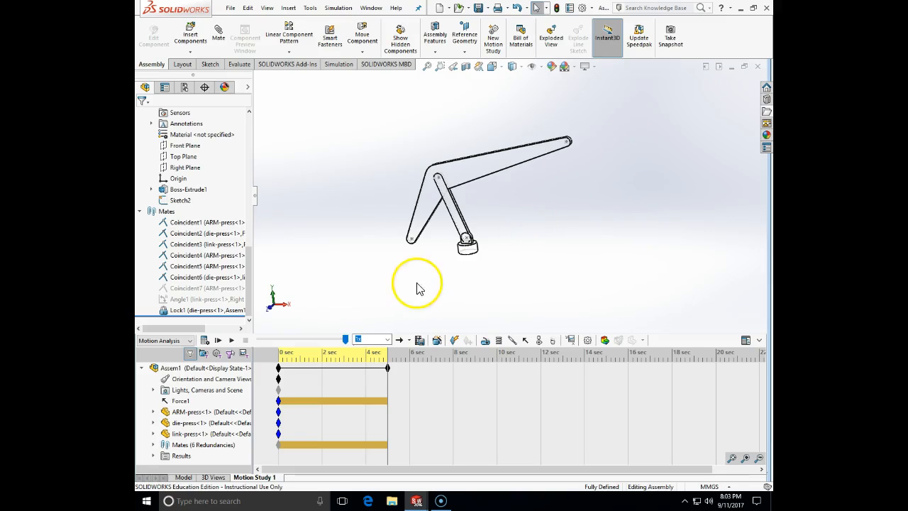
Step: Start another motion result and define it as Forces, Reaction Force, Y Component
{"action": "left_click", "coordinate": [439, 179]}
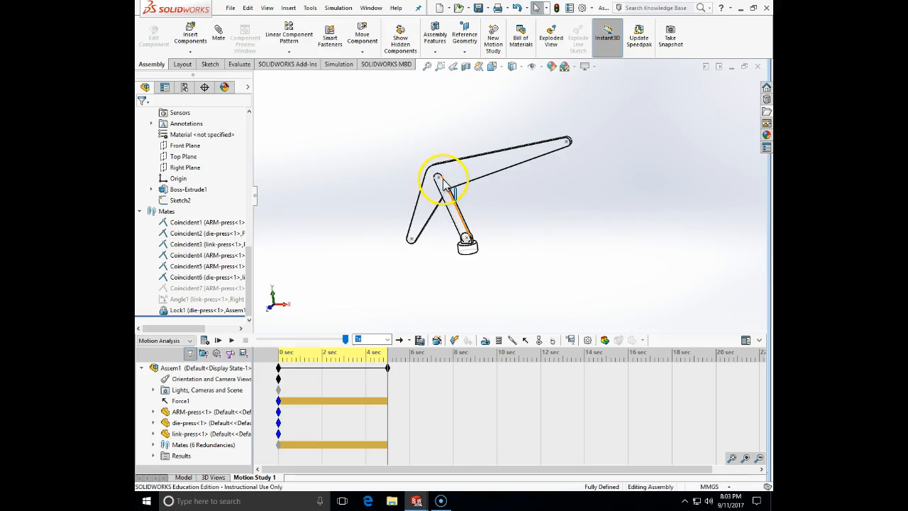
{"action": "left_click", "coordinate": [570, 339]}
{"action": "left_click", "coordinate": [233, 146]}
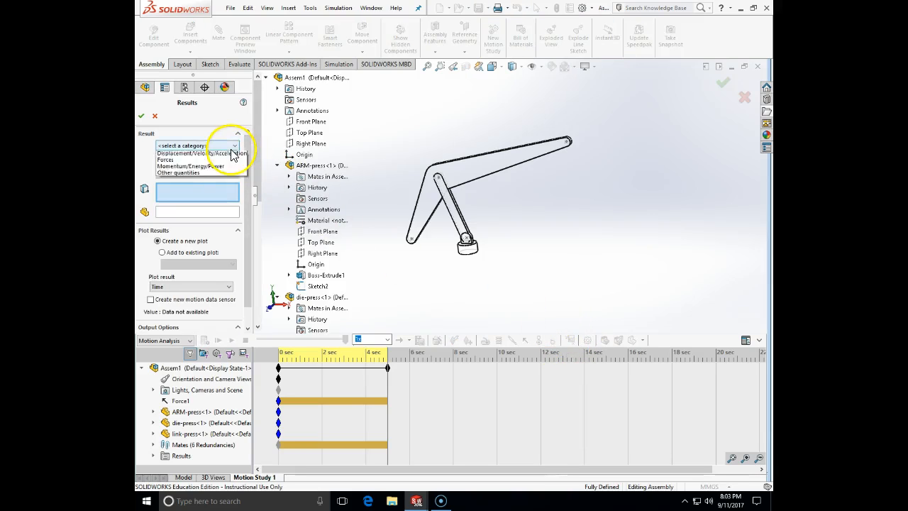
{"action": "left_click", "coordinate": [211, 167]}
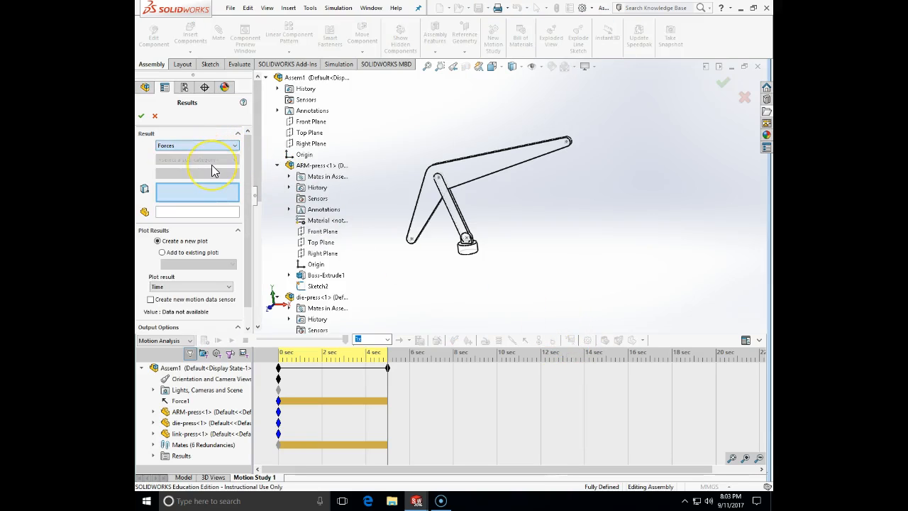
{"action": "left_click", "coordinate": [211, 161]}
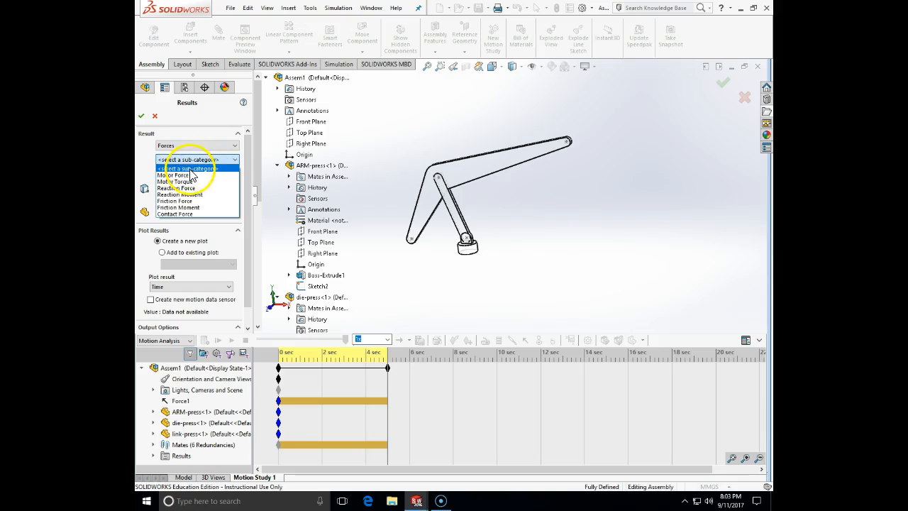
{"action": "left_click", "coordinate": [199, 186]}
{"action": "left_click", "coordinate": [198, 174]}
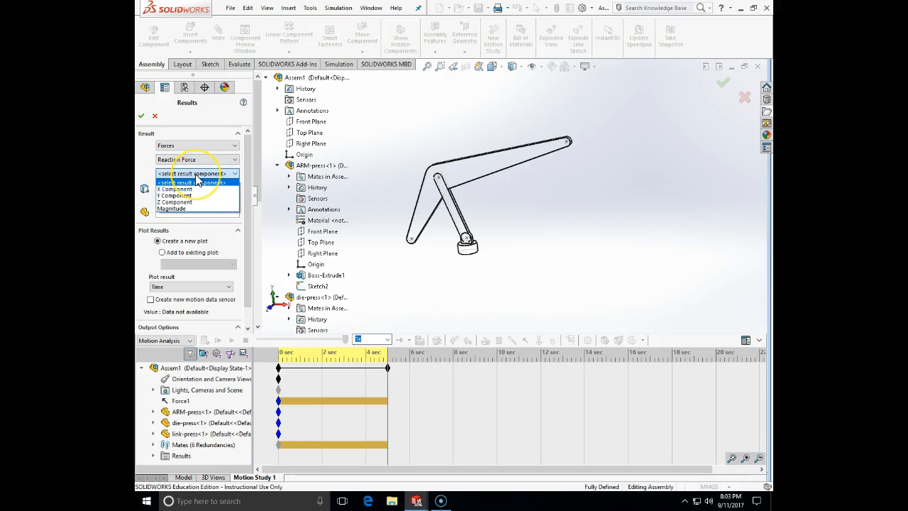
{"action": "left_click", "coordinate": [190, 195]}
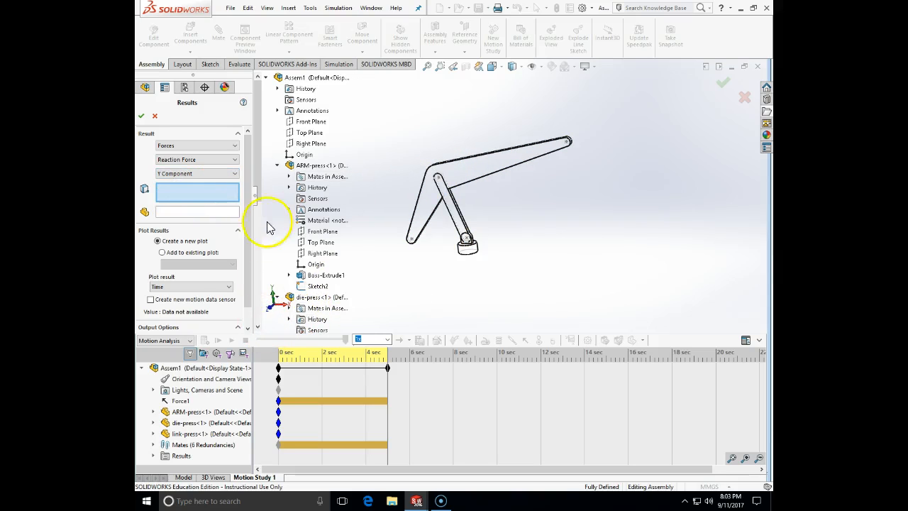
Step: Plot the Y reaction force of the Coincident4 mate at the arm's origin in a new plot, declining bushing replacement of redundant constraints
{"action": "left_click_drag", "start_coordinate": [258, 173], "coordinate": [261, 324]}
{"action": "left_click", "coordinate": [278, 319]}
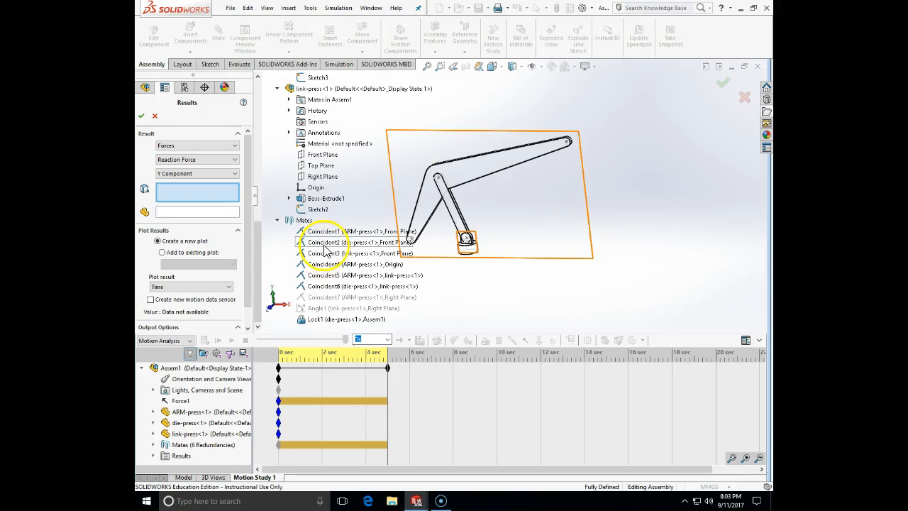
{"action": "left_click", "coordinate": [324, 252]}
{"action": "left_click", "coordinate": [324, 267]}
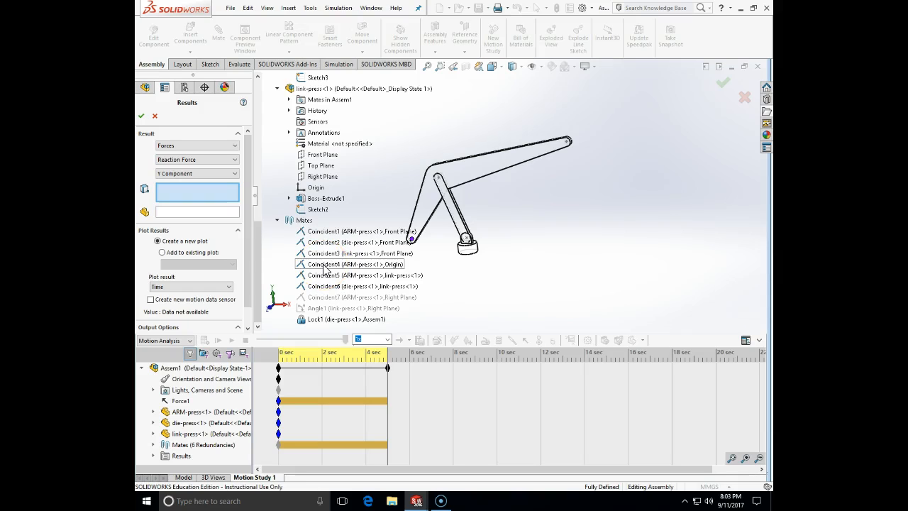
{"action": "left_click", "coordinate": [324, 268]}
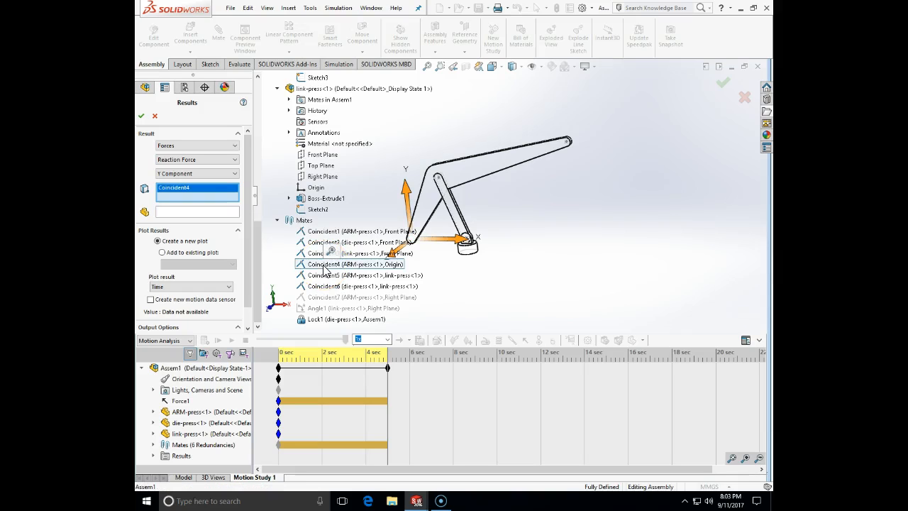
{"action": "left_click", "coordinate": [145, 116]}
{"action": "left_click", "coordinate": [143, 117]}
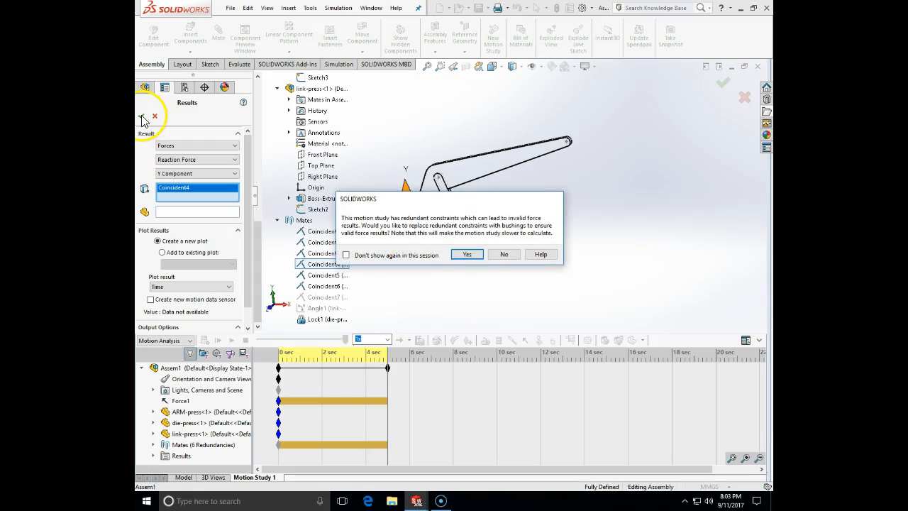
{"action": "left_click", "coordinate": [499, 256]}
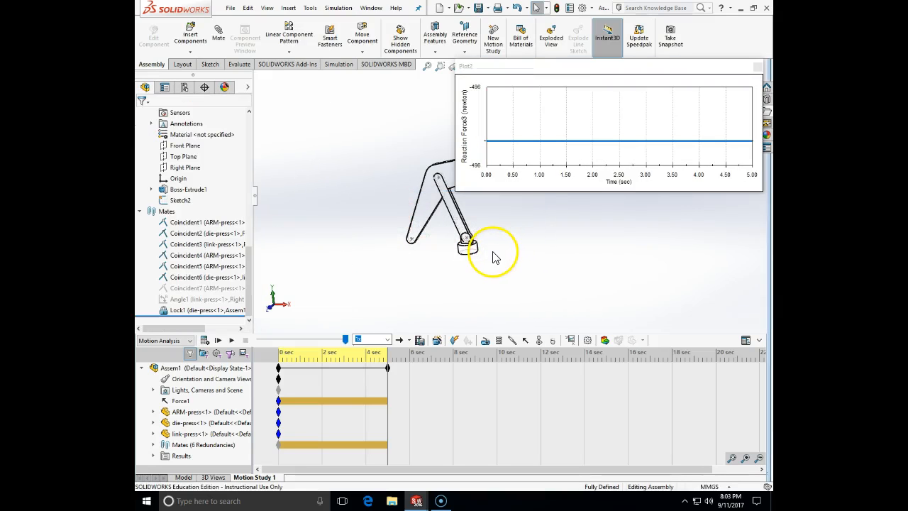
{"action": "mouse_move", "coordinate": [536, 149]}
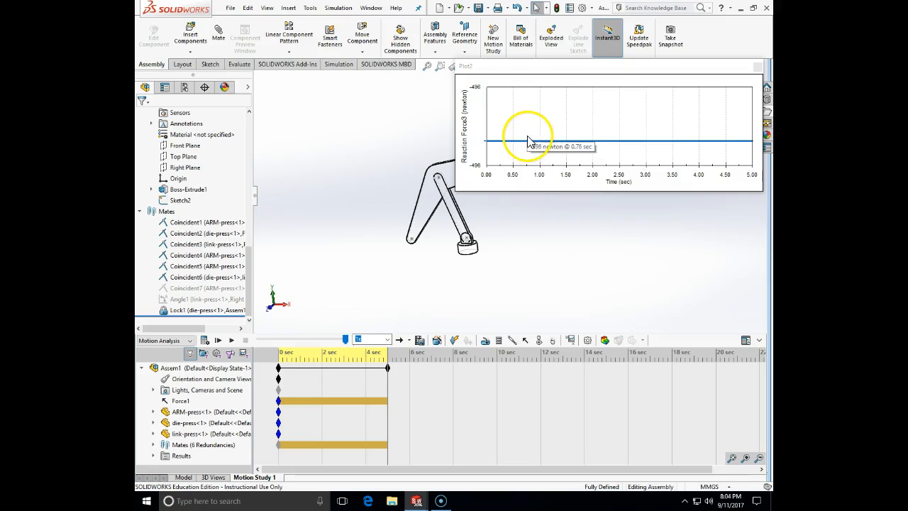
{"action": "left_click", "coordinate": [307, 375]}
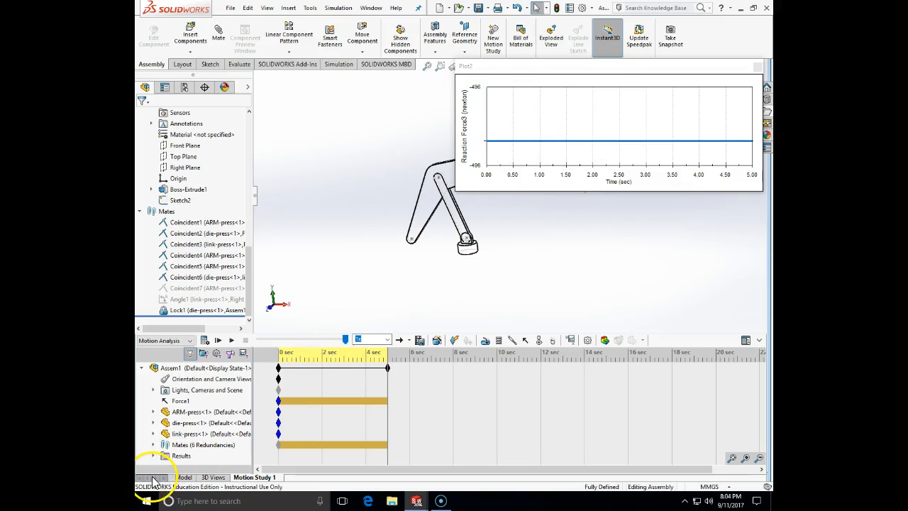